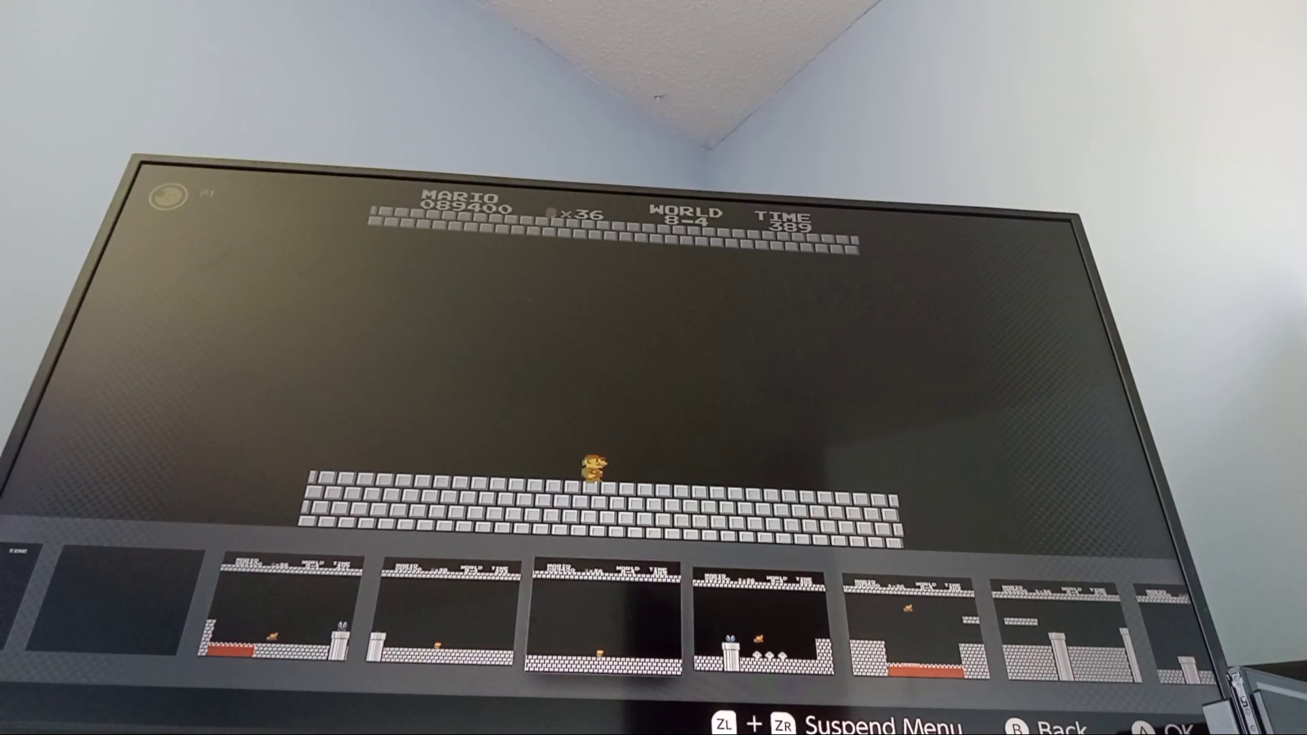
- Rewind to the World 8-4 intro card twice, resuming play after a failed jump
key(Left)
key(Left)
key(Left)
key(Left)
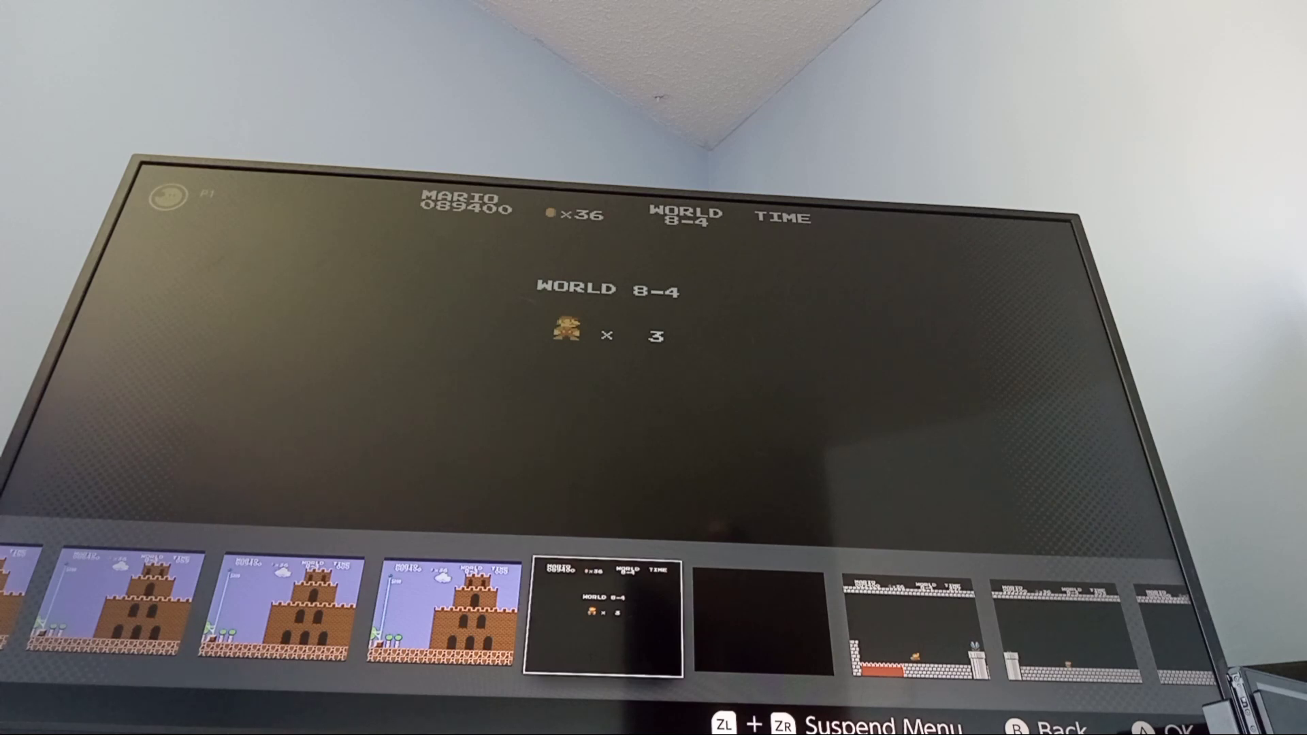
key(Return)
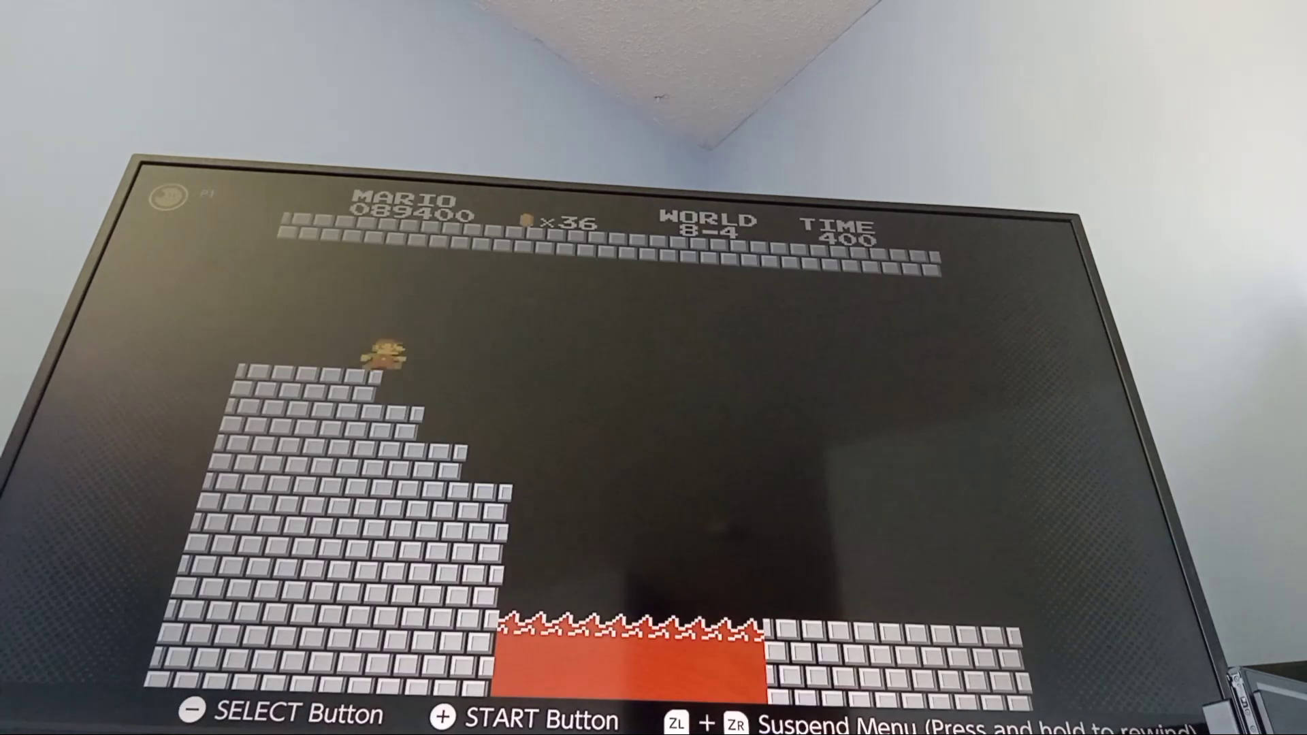
key(ctrl+r)
key(Return)
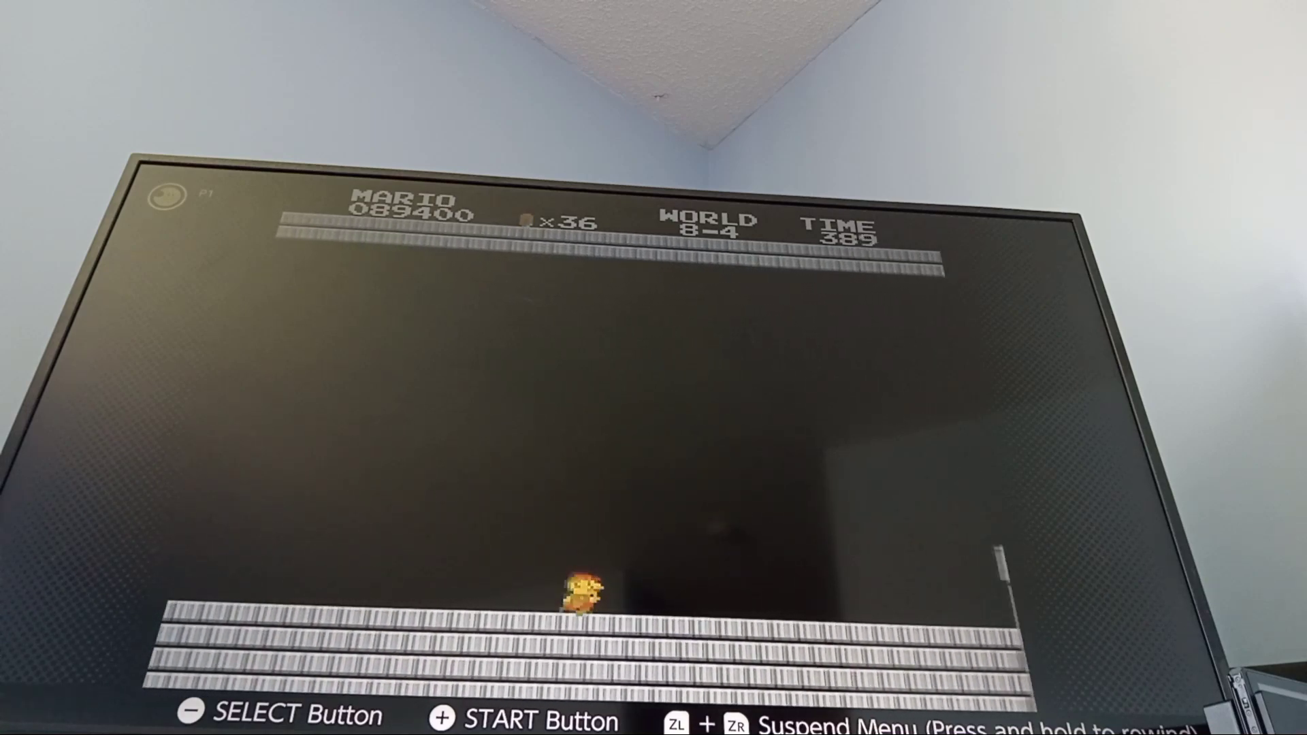
- Run Mario right, stomping the enemy past the first pipe and clearing the tall pipes
key(Right)
key(space)
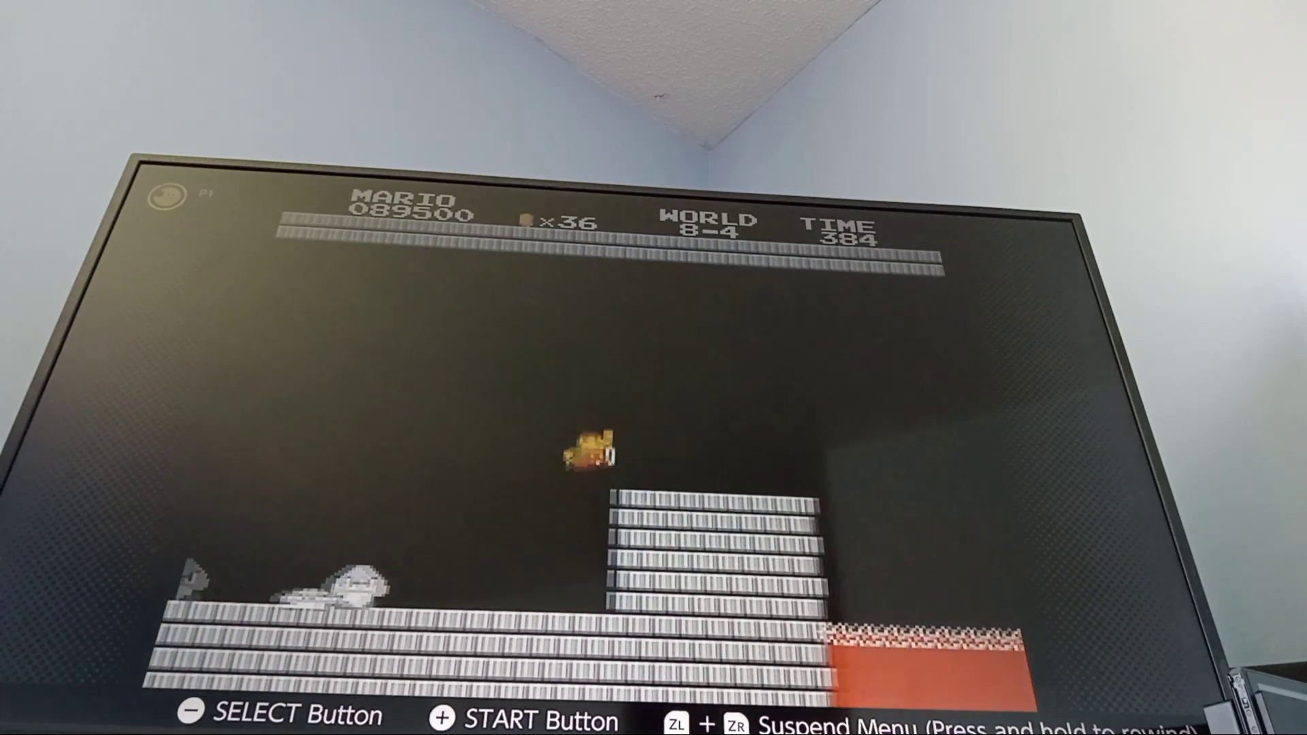
key(Right)
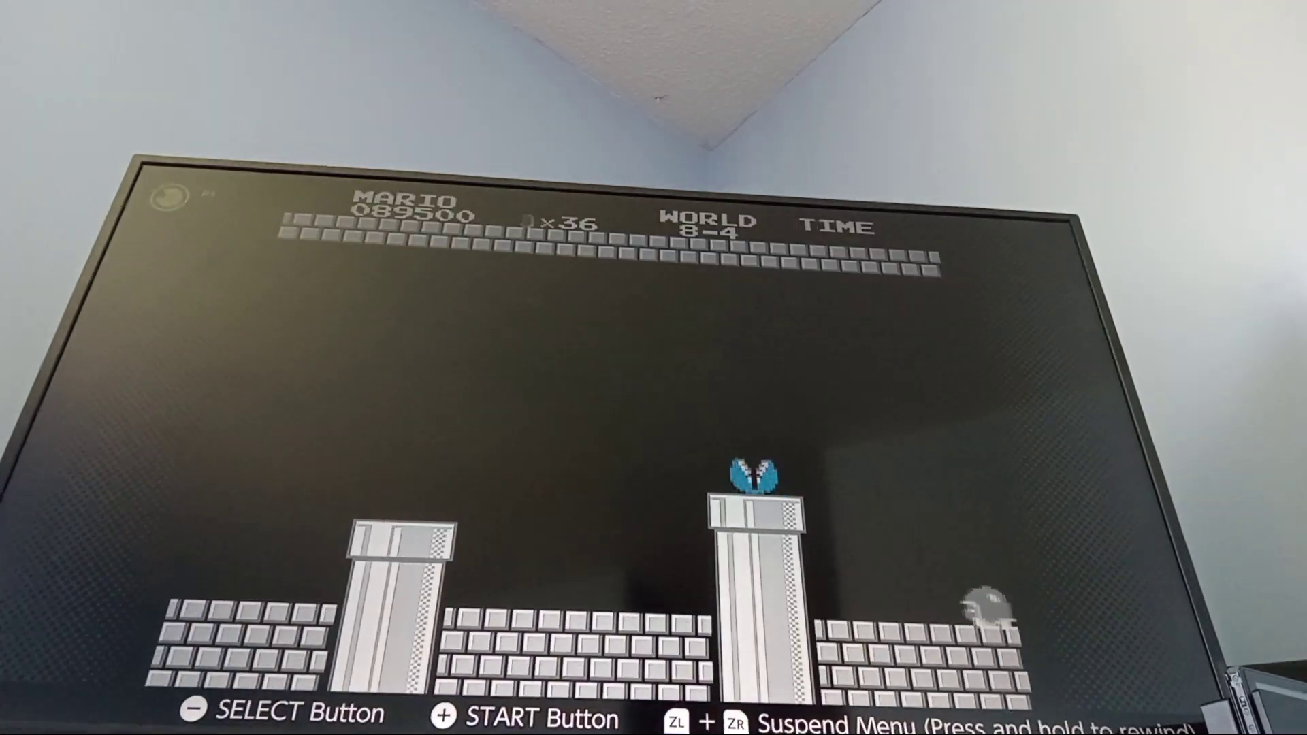
key(Right)
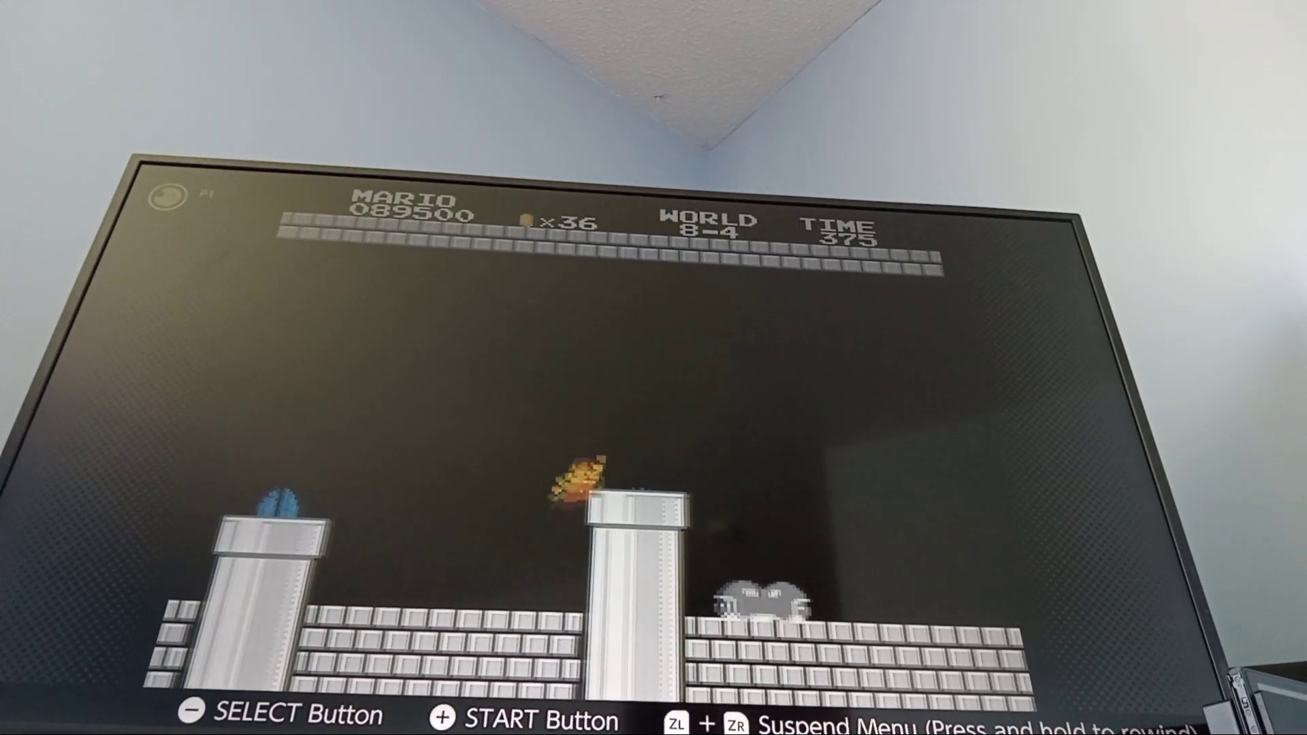
key(Right)
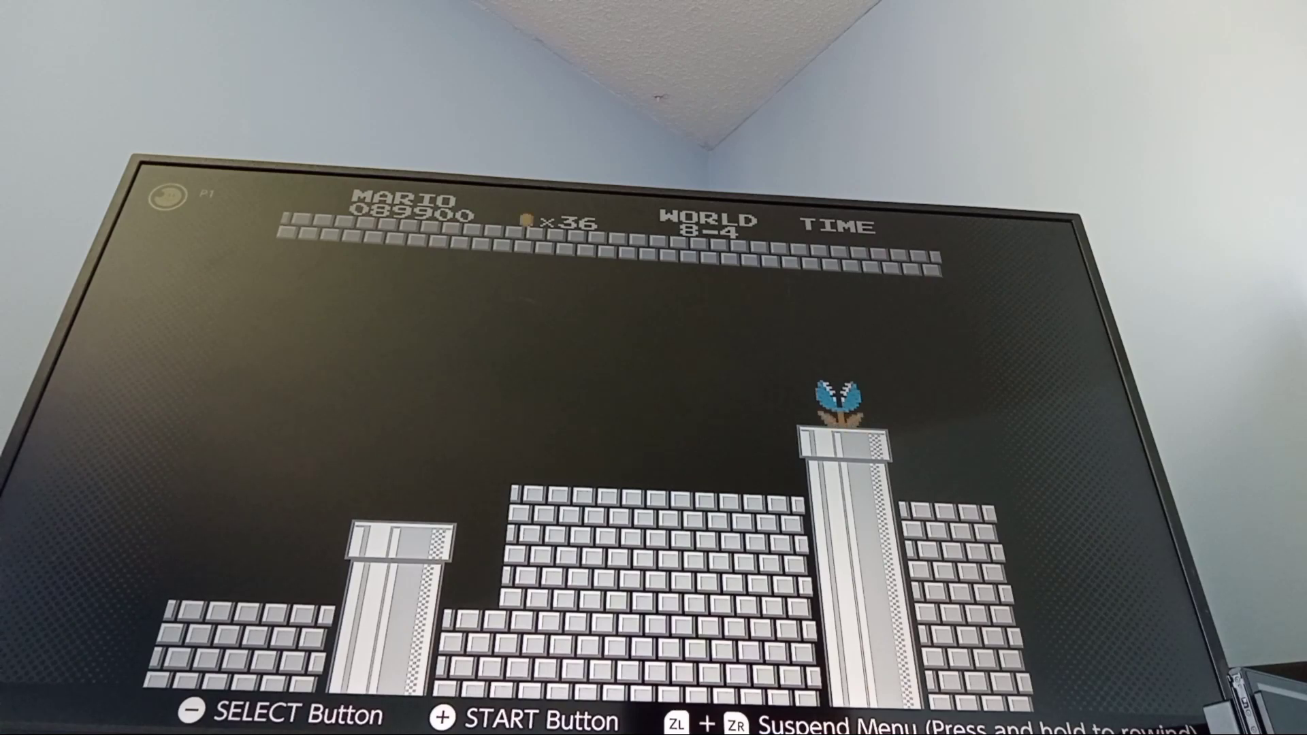
key(Right)
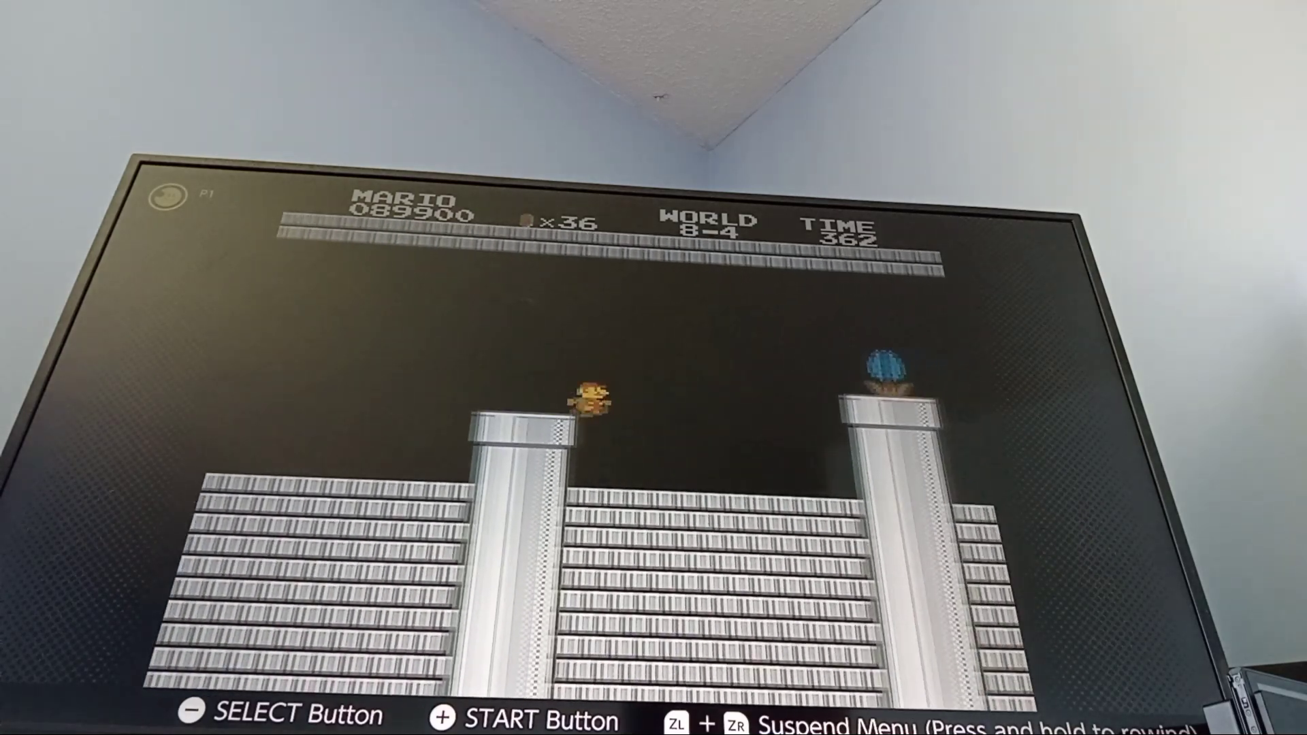
key(Right)
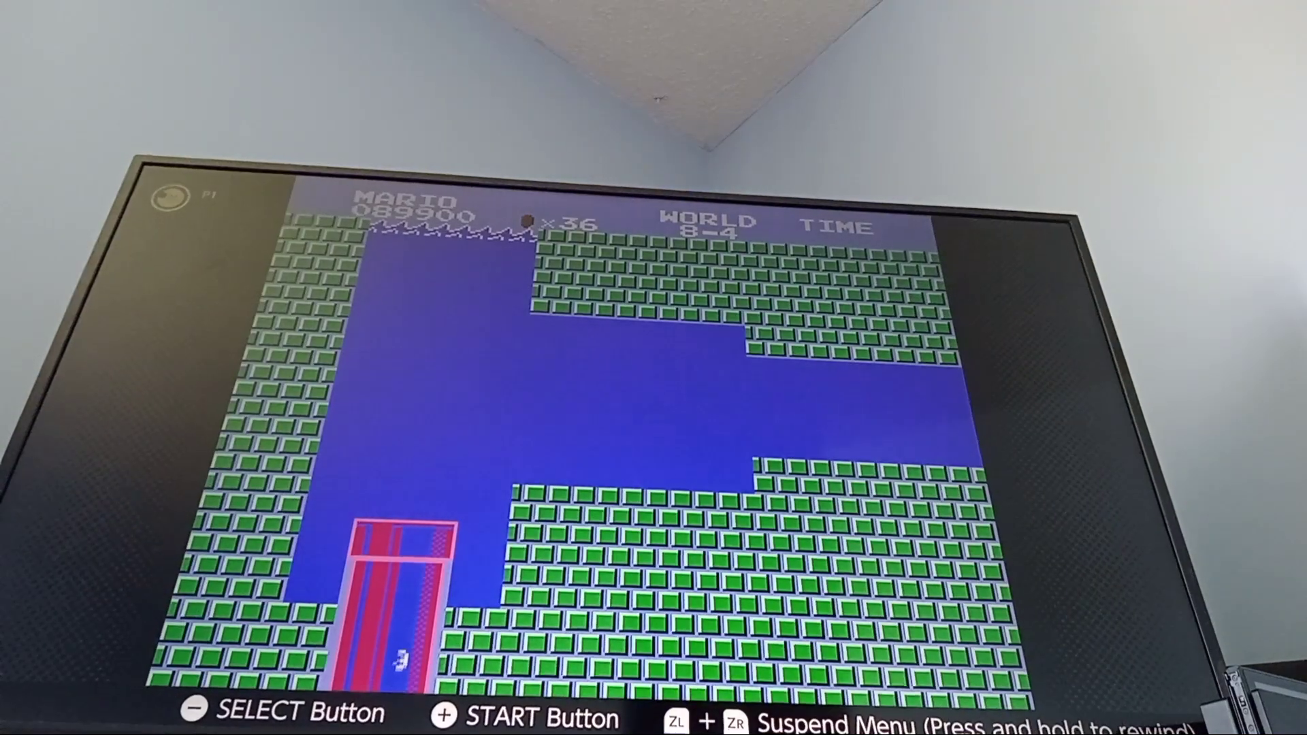
- Swim past the Bloopers, cross the castle lava and jump over Bowser to the axe
key(Right)
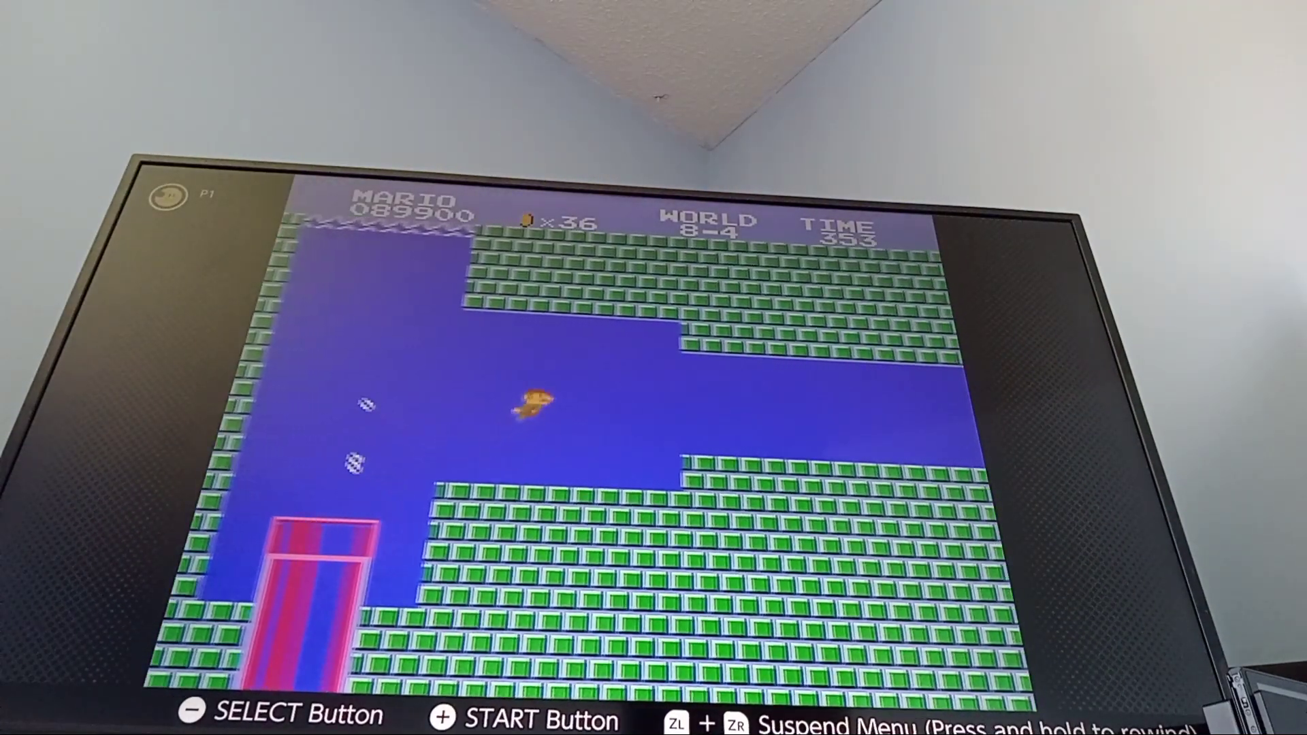
key(Right)
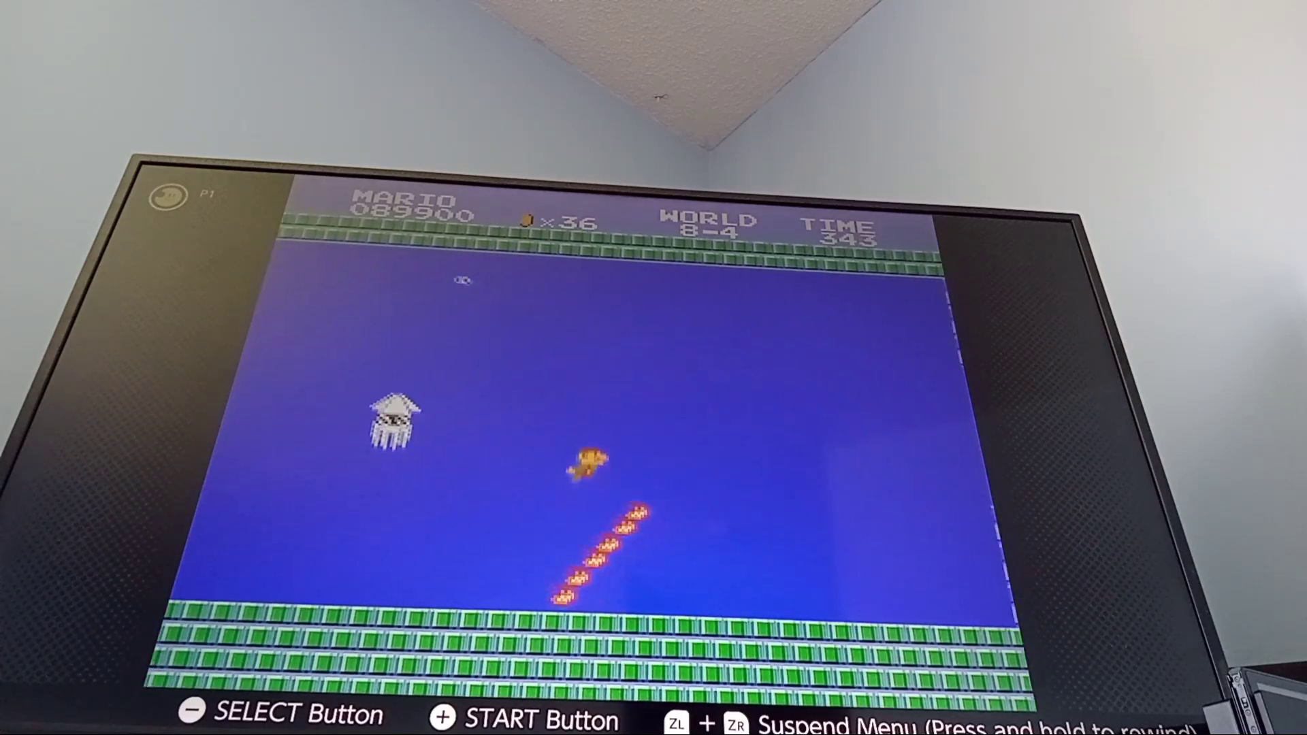
key(Right)
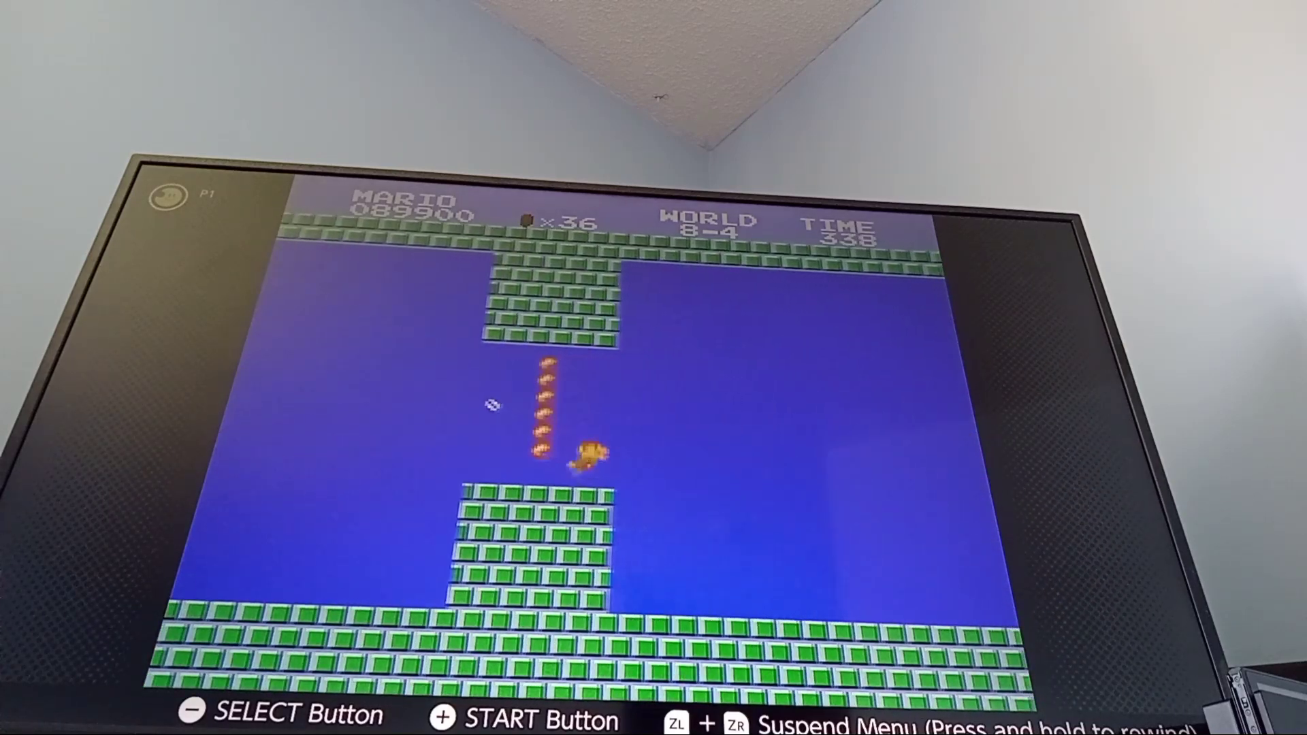
key(Right)
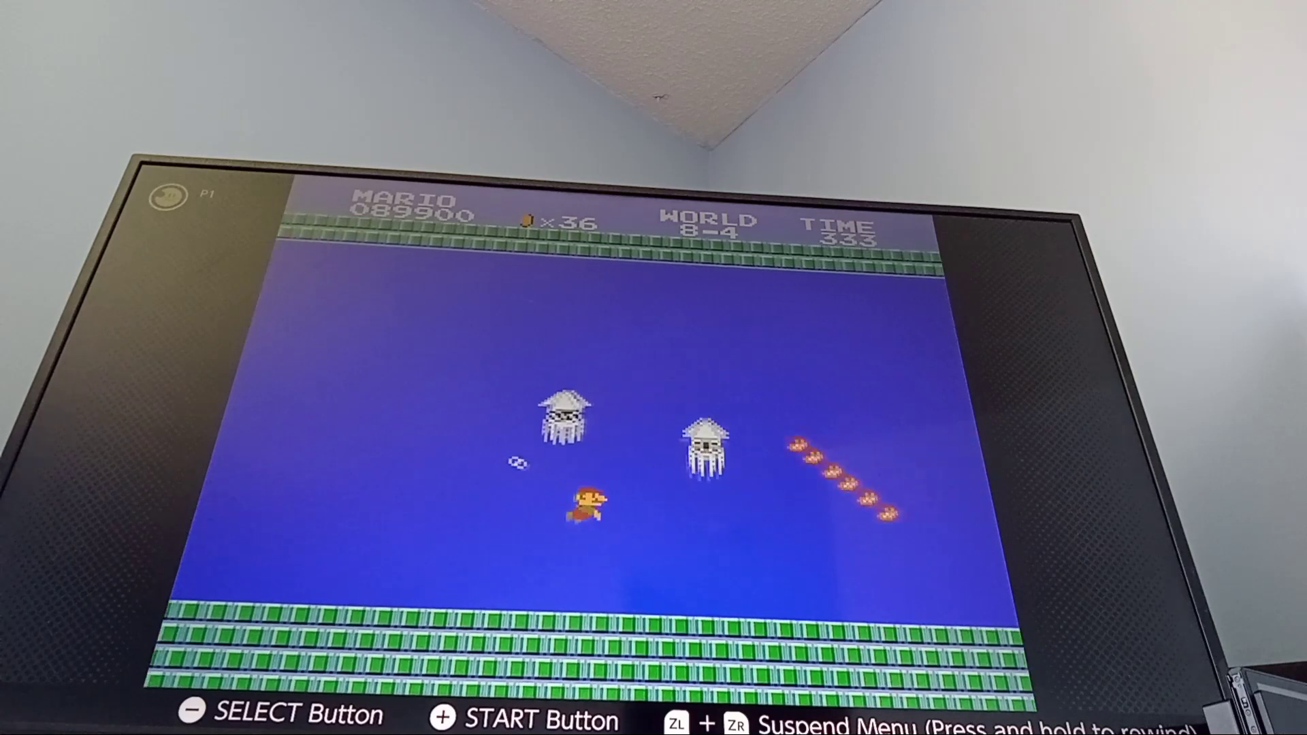
key(Right)
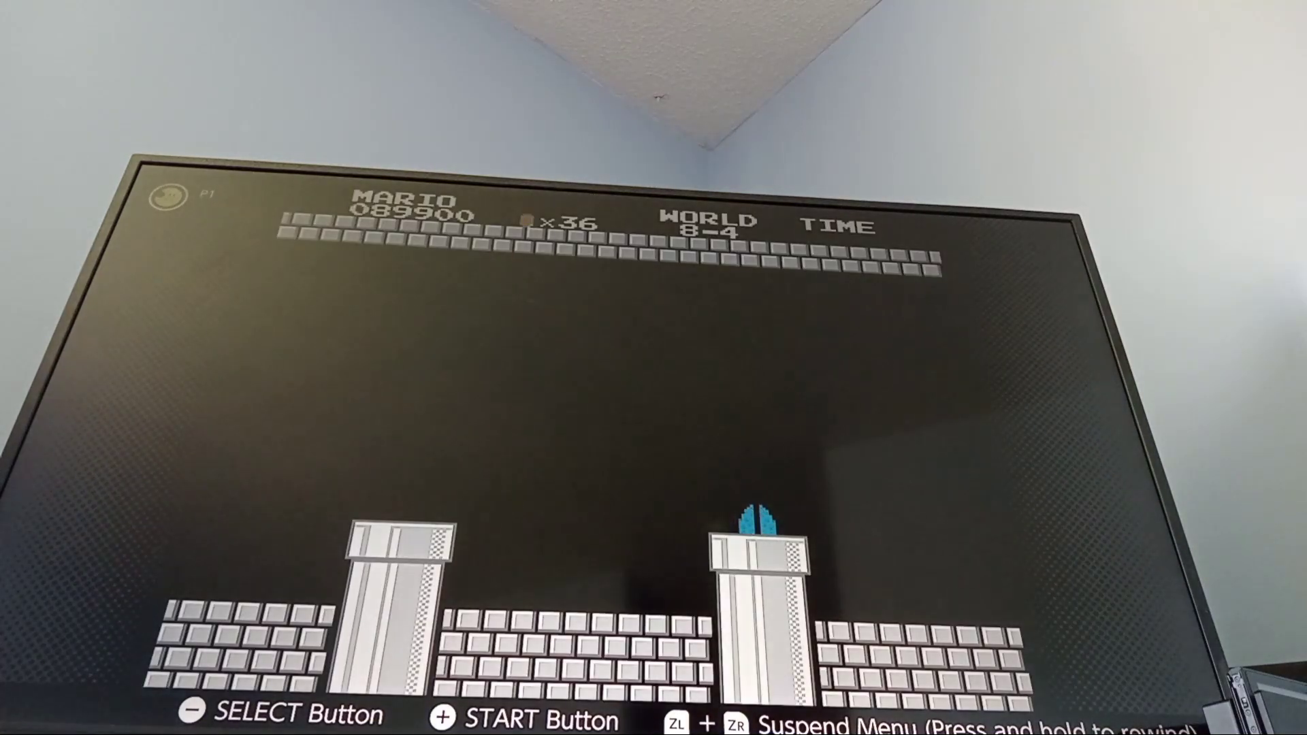
key(Right)
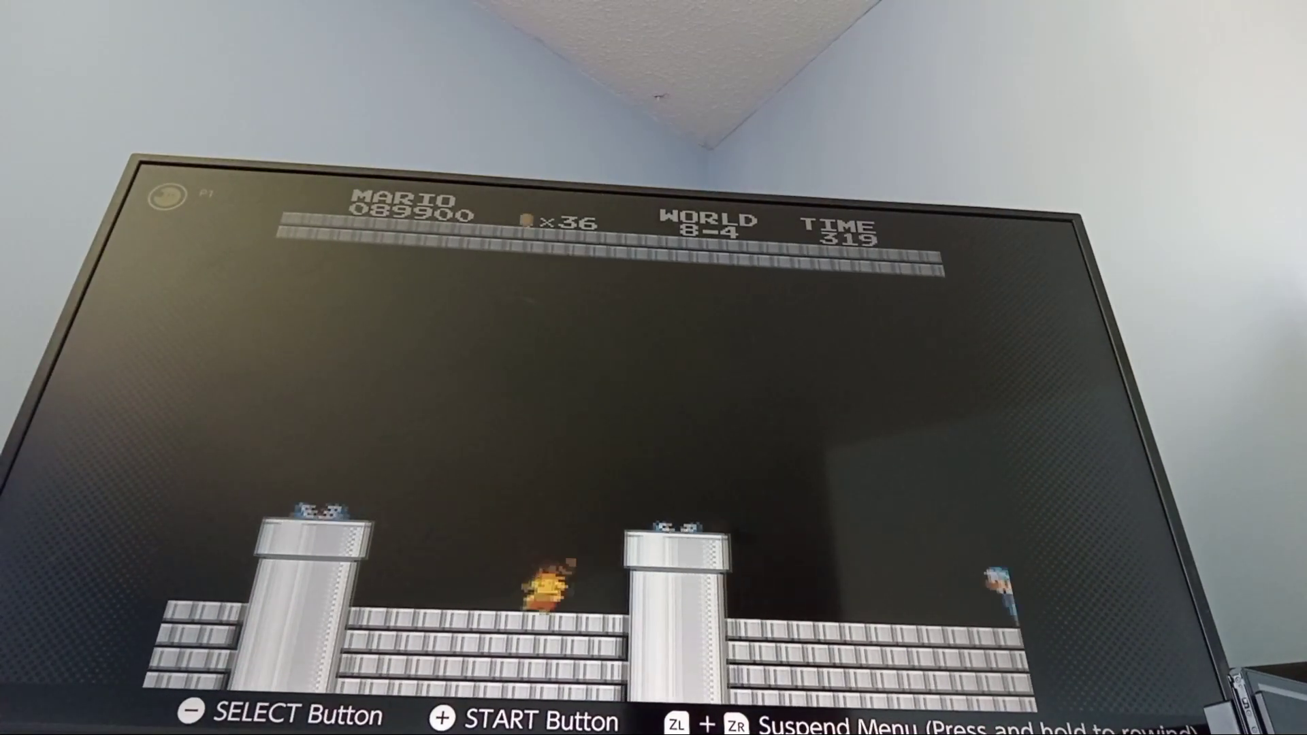
key(Right)
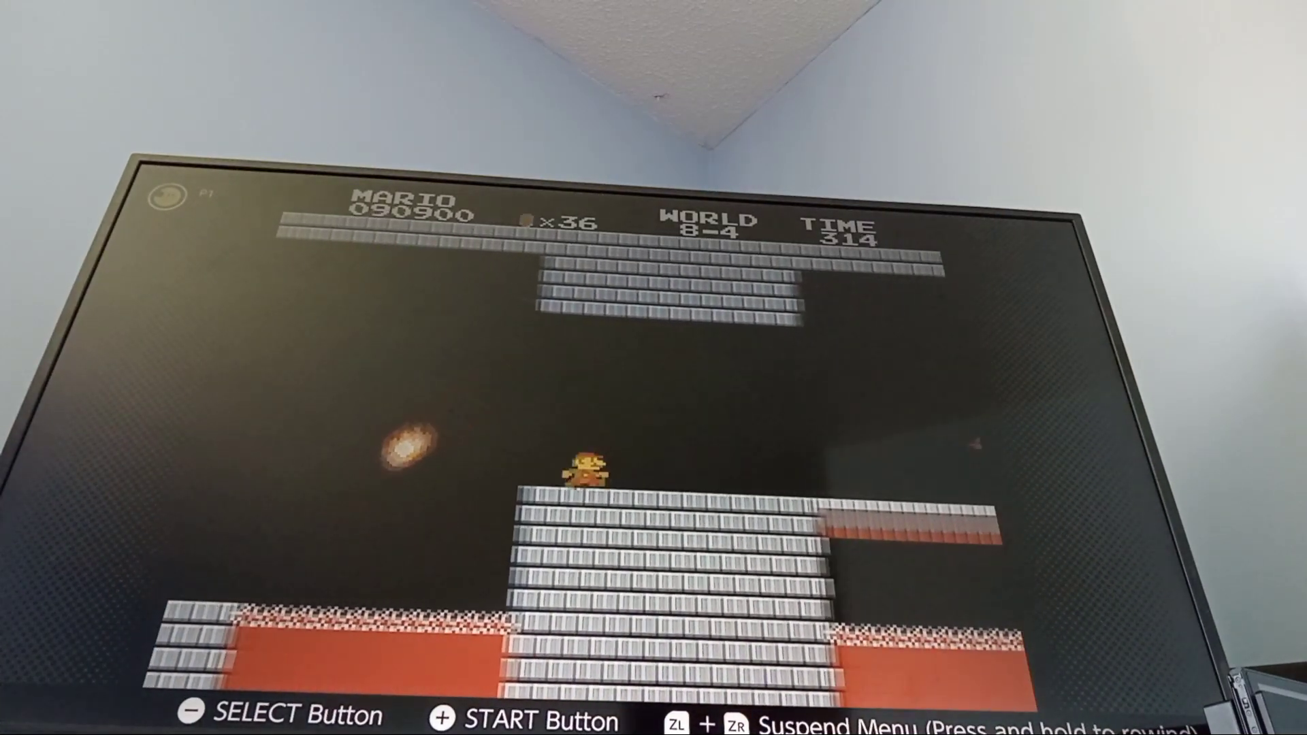
key(Right)
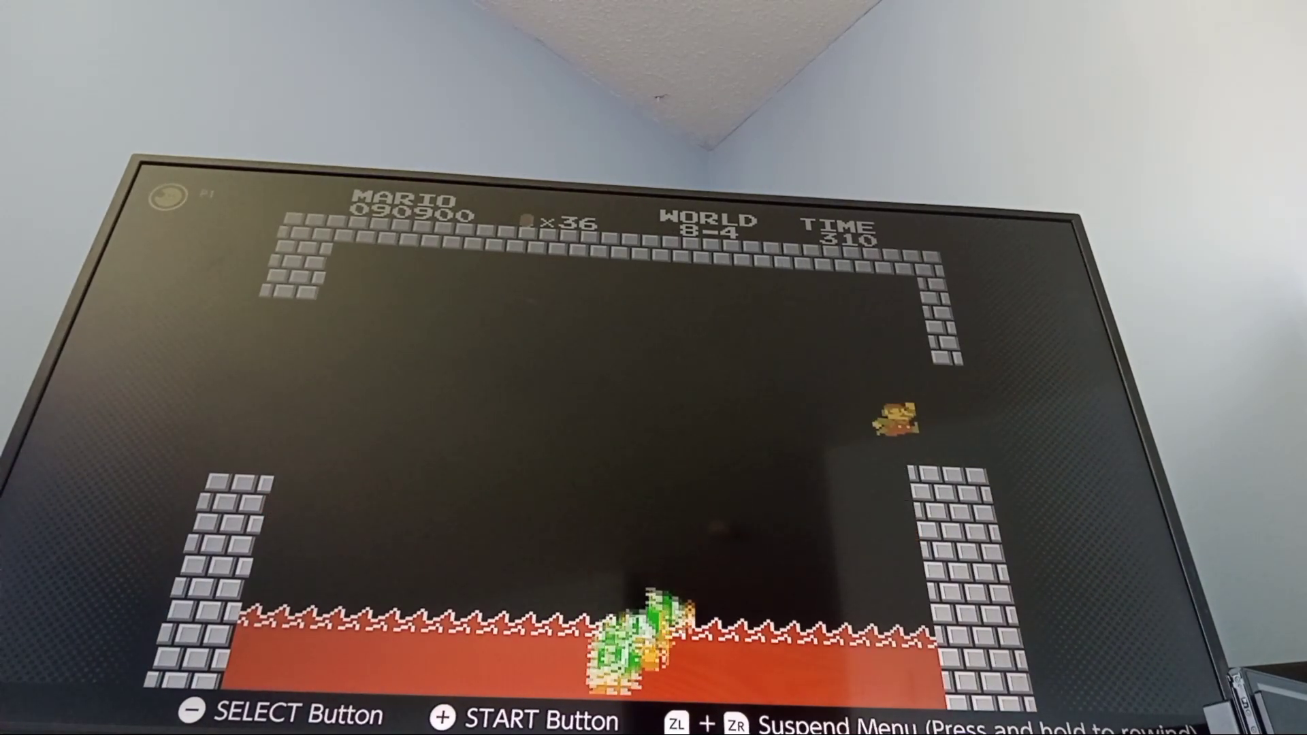
- Rewind from Bowser through the underwater and castle sections back to the World 8-4 intro
key(Escape)
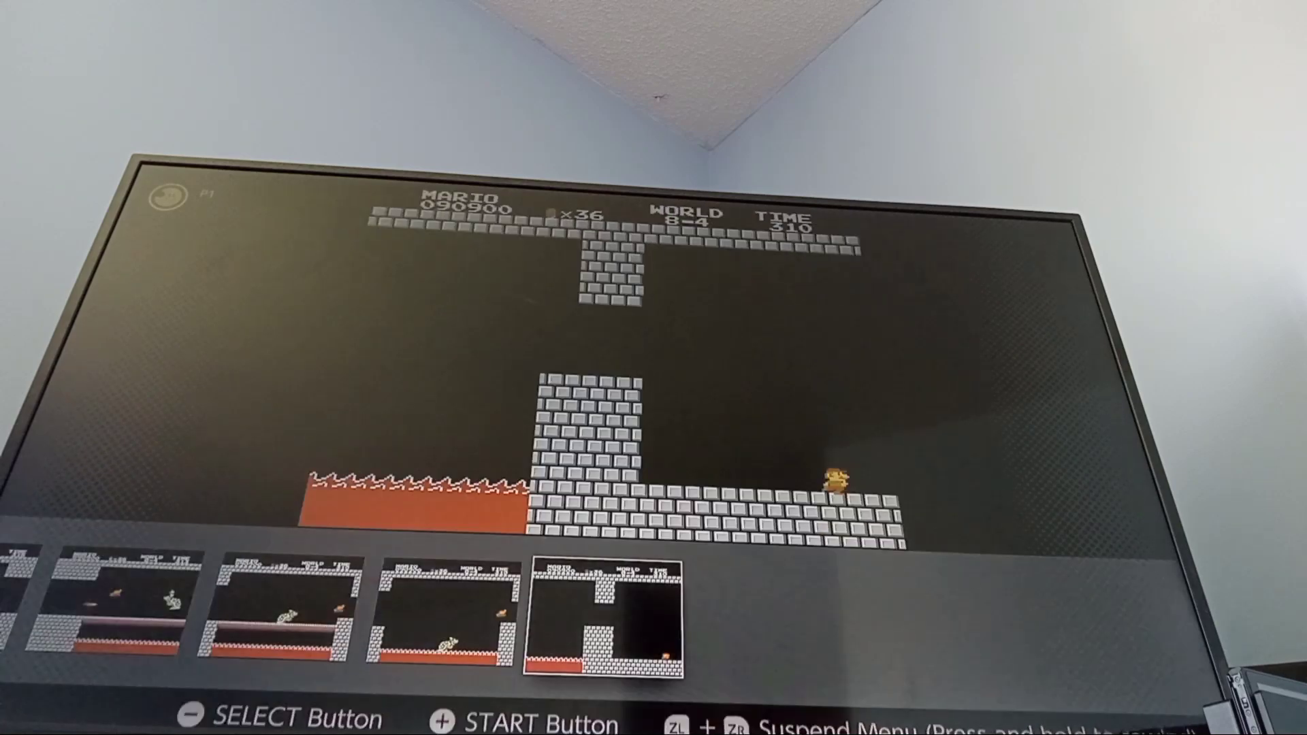
key(Left)
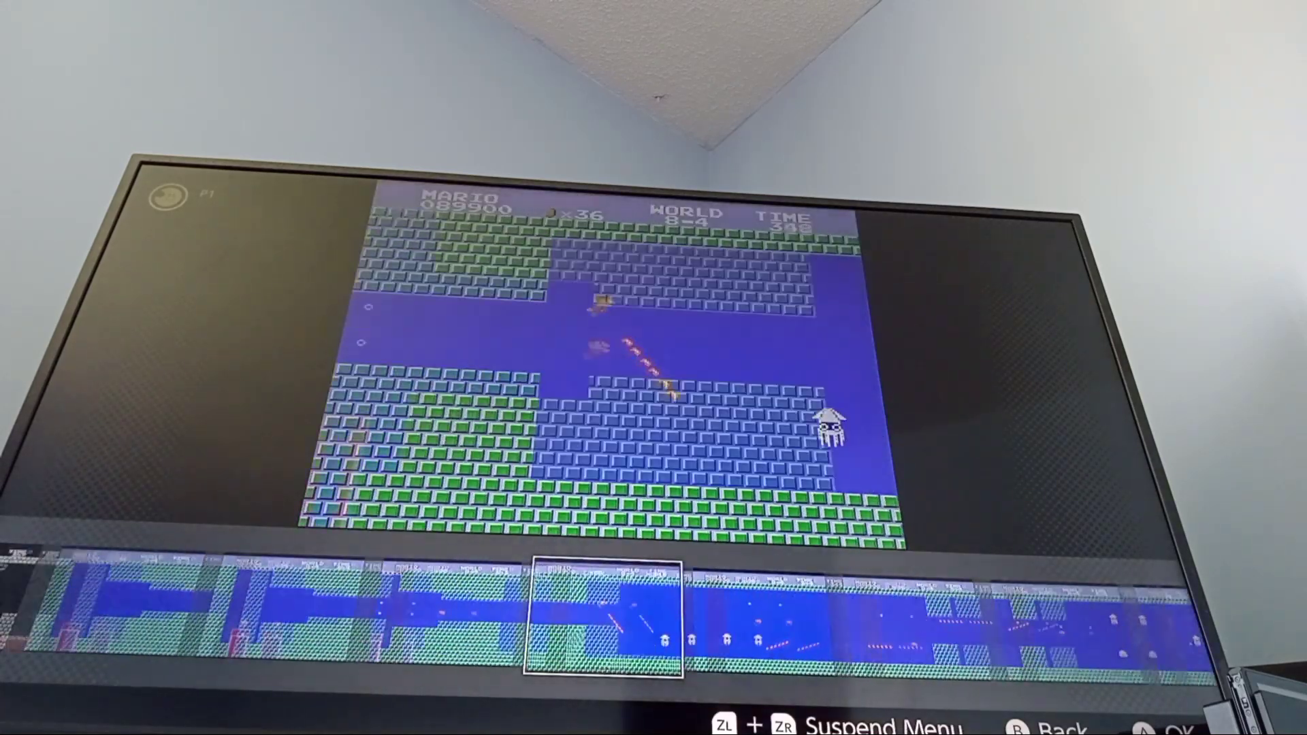
key(Left)
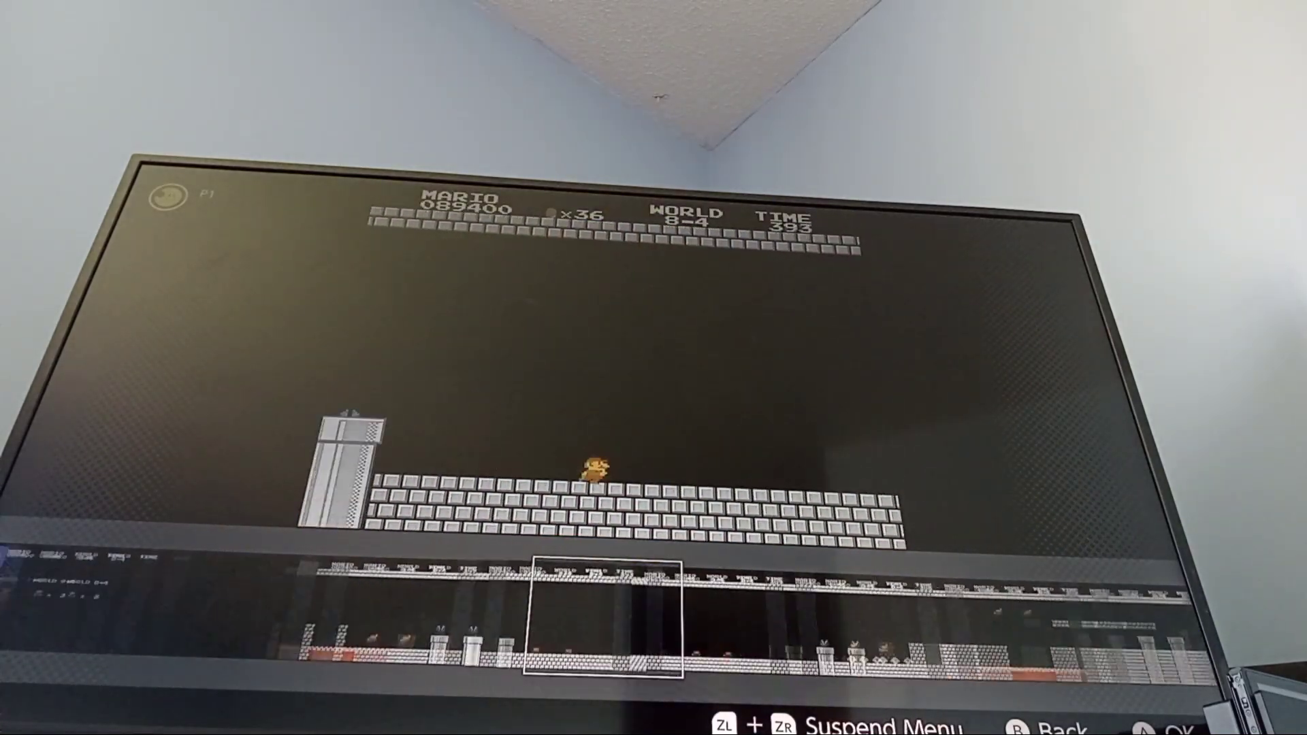
key(Left)
key(Return)
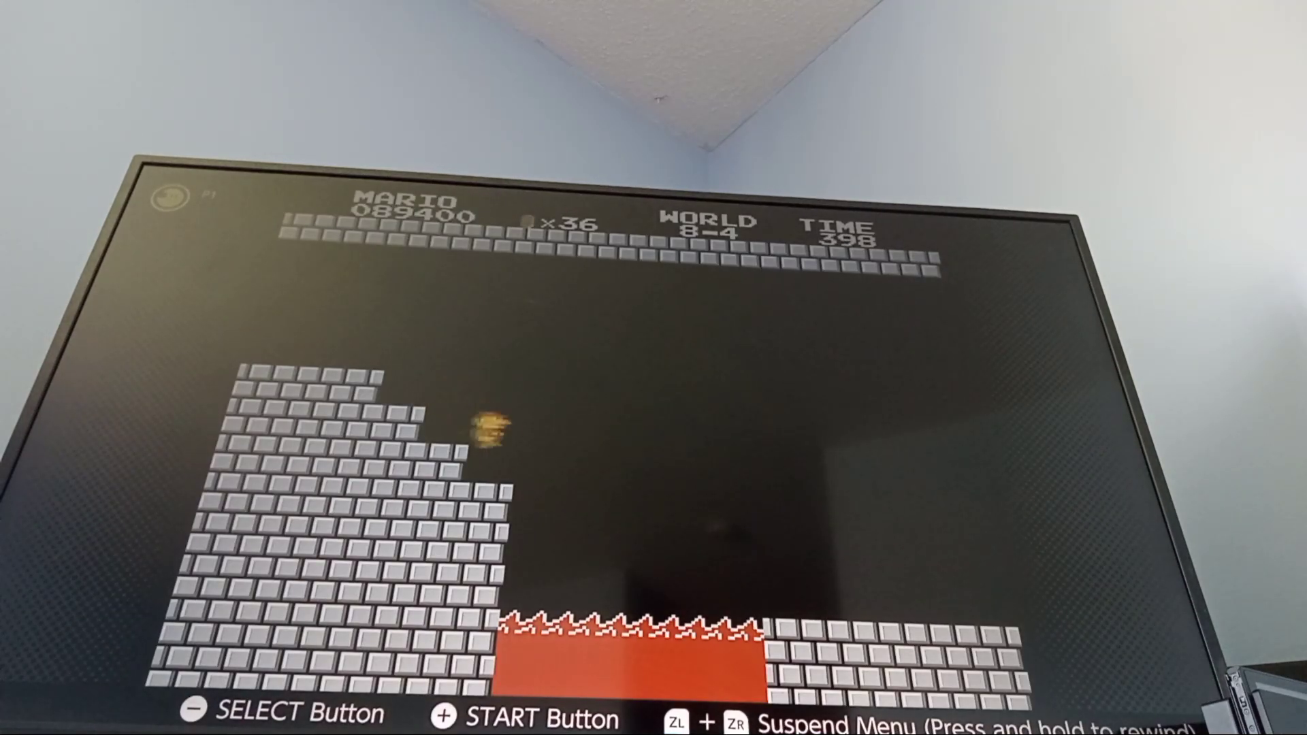
- Undo repeated falls into the lava by rewinding to the World 8-4 intro and restarting
key(Left)
key(Return)
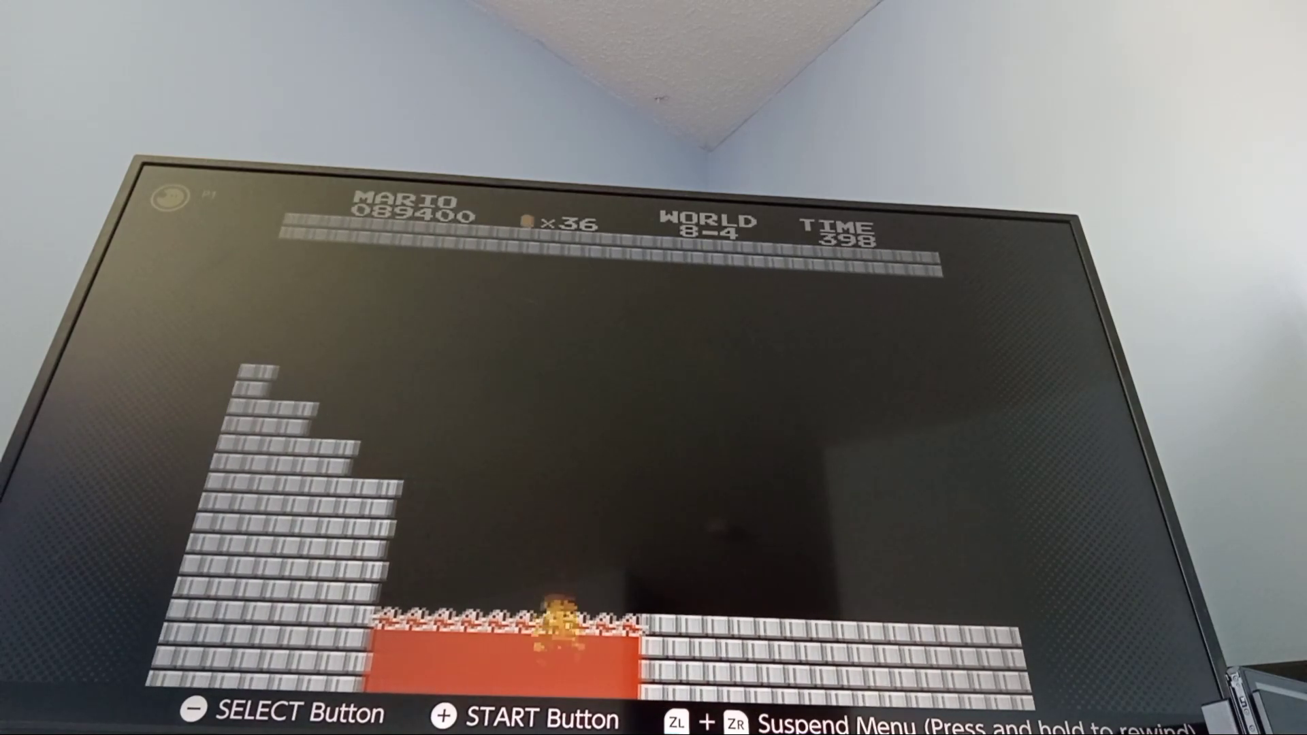
key(Left)
key(Return)
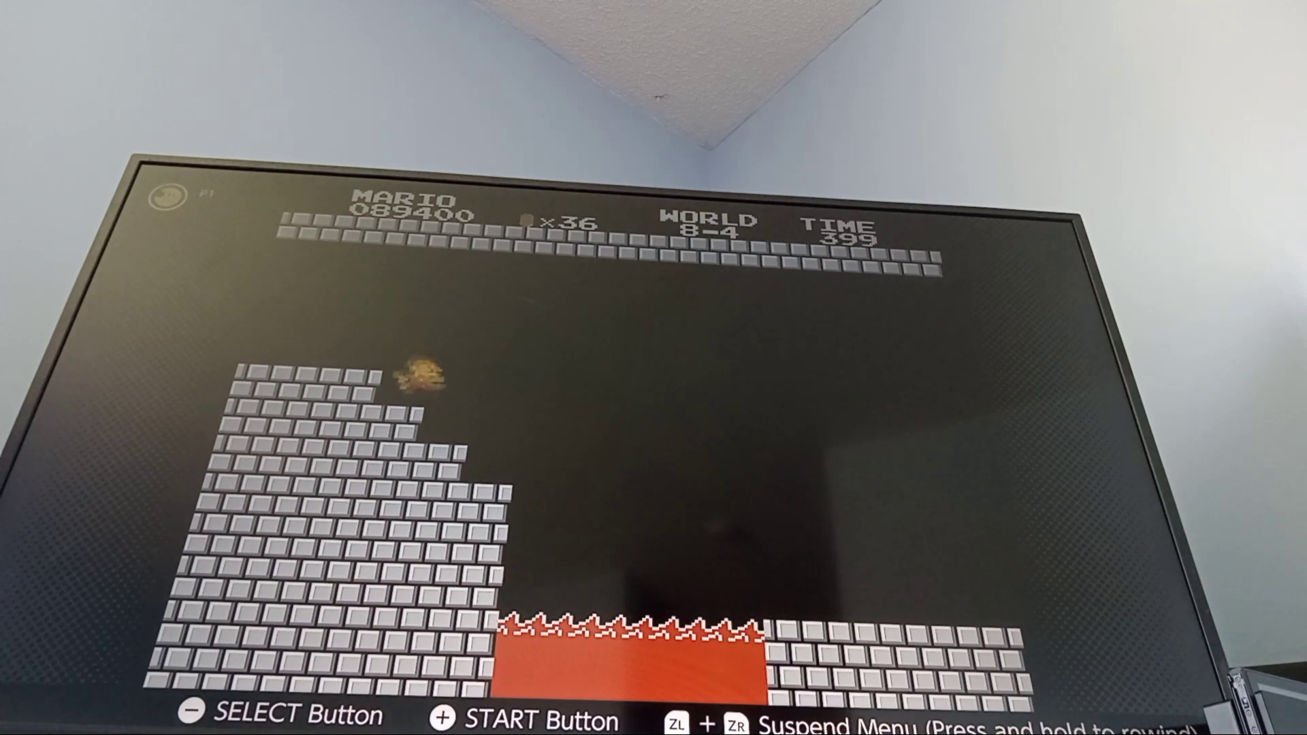
key(Left)
key(Return)
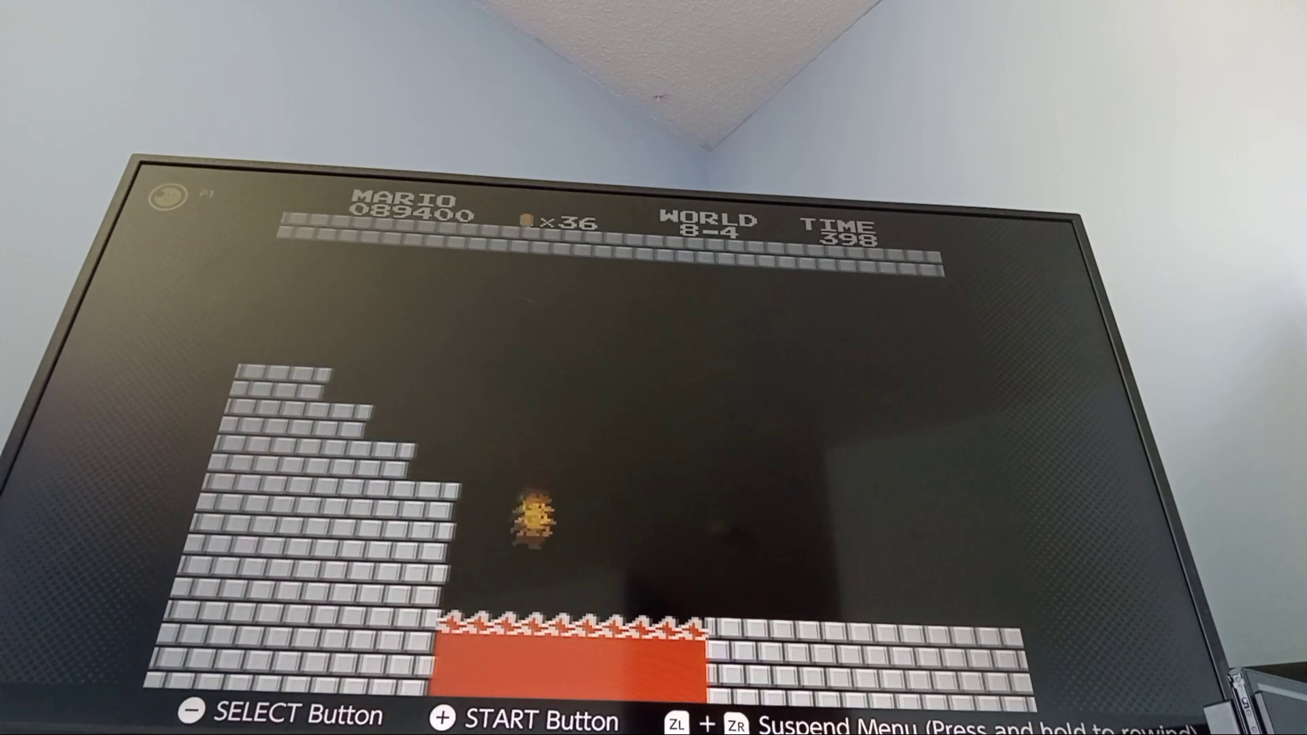
key(Left)
key(Return)
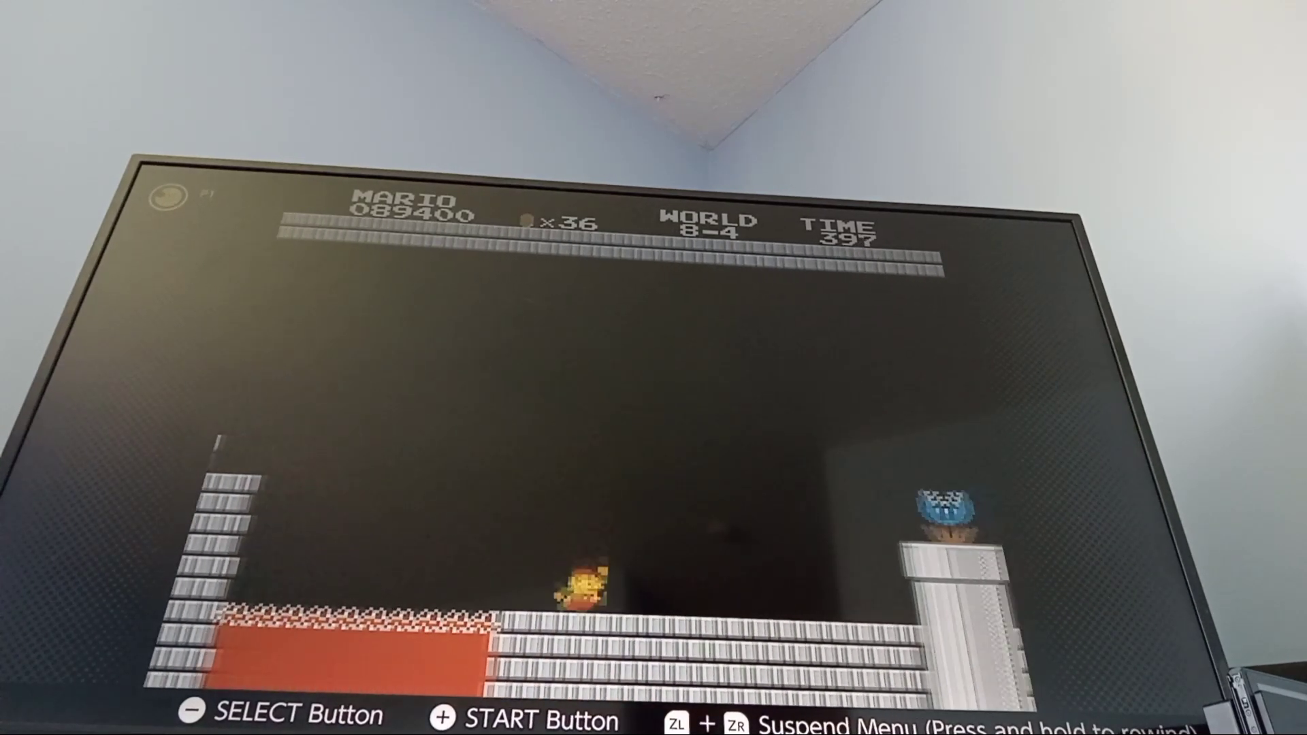
- Get past the piranha plant pipe, stomp an enemy, cross the lava and enter the pipe
key(Right)
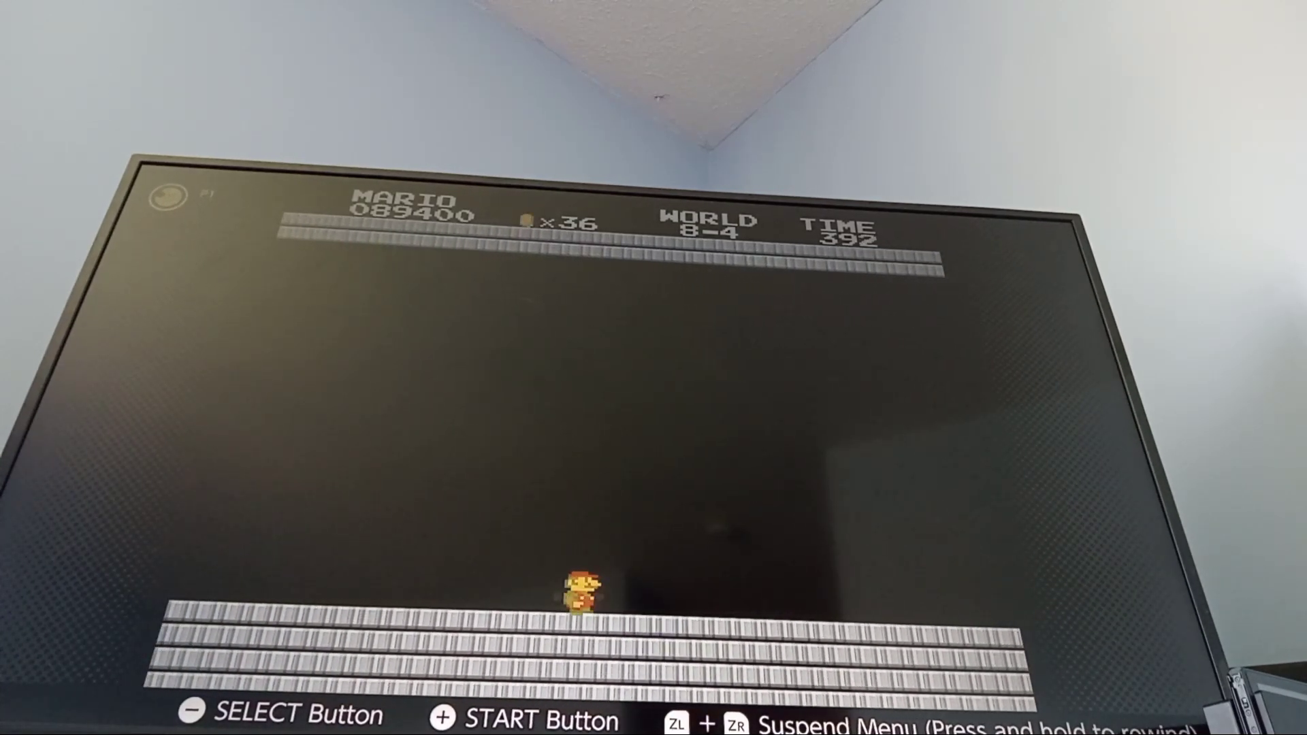
key(Right)
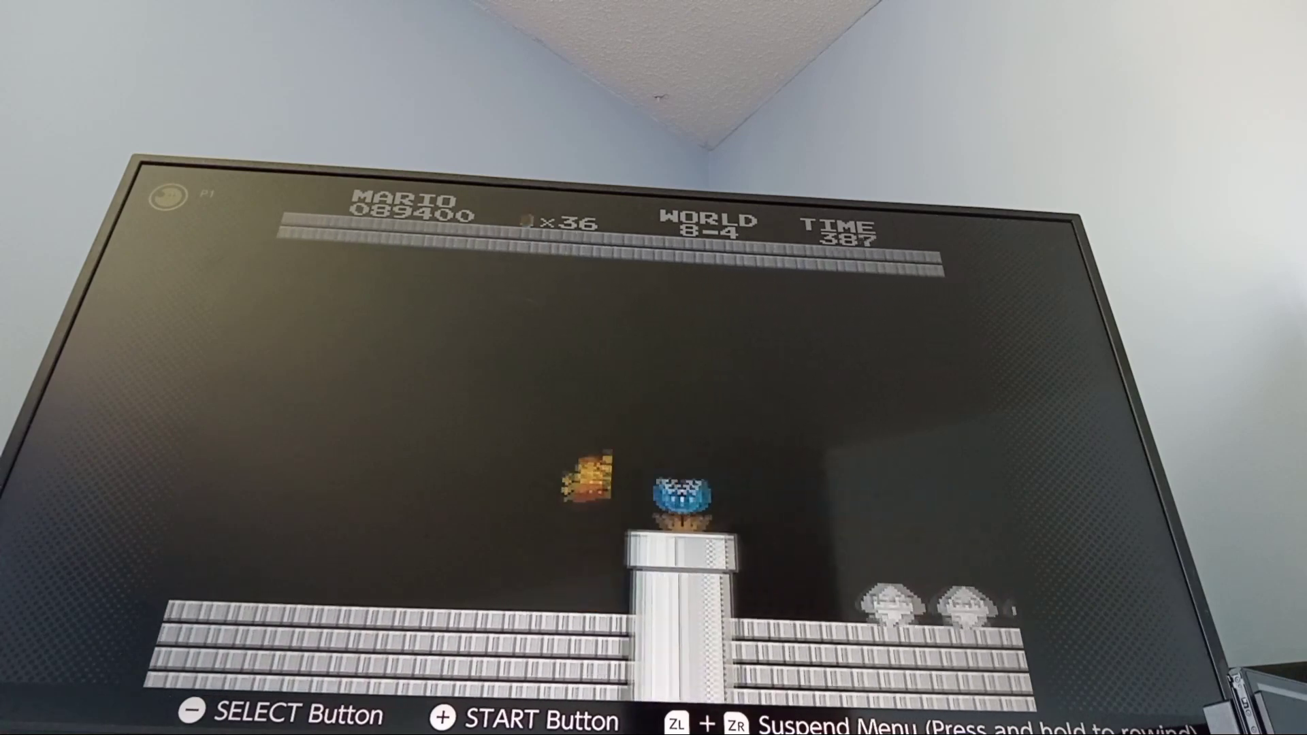
key(Right)
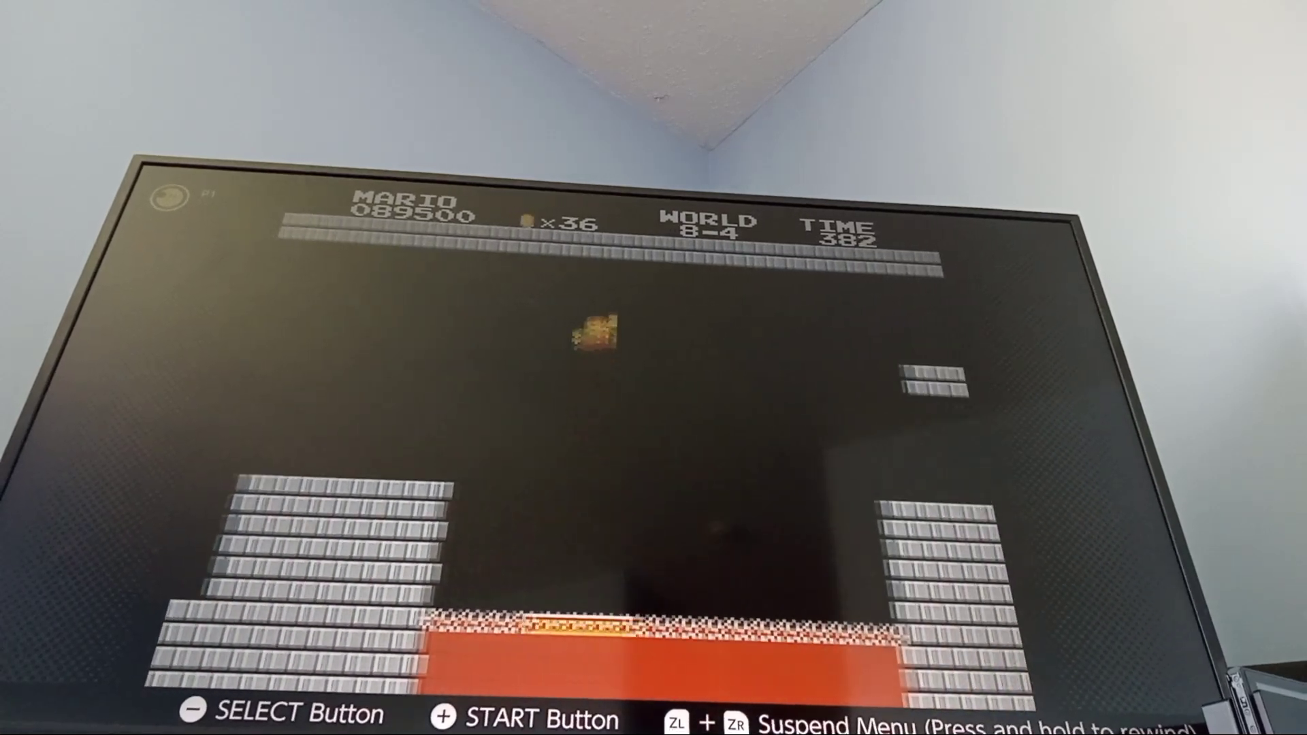
key(Down)
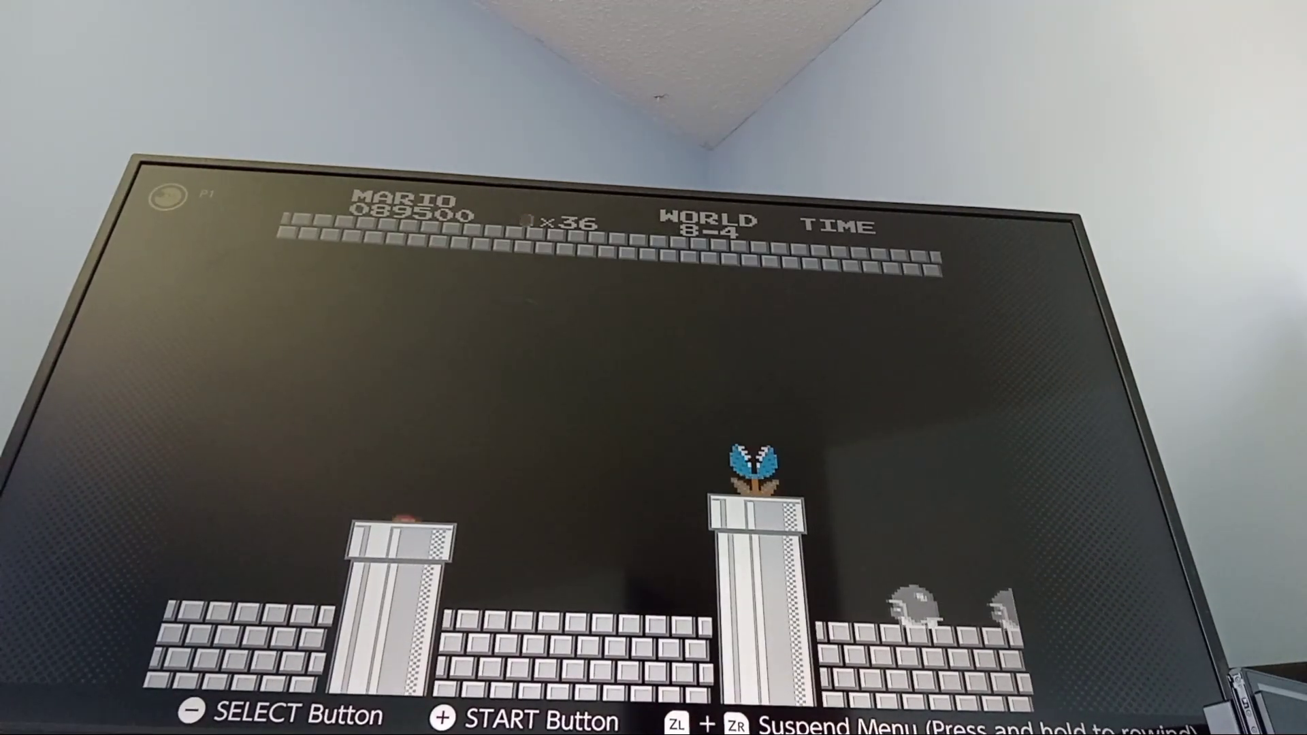
- Jump Mario over the piranha plant pipe and the following pipes onto the floor
key(Right)
key(a)
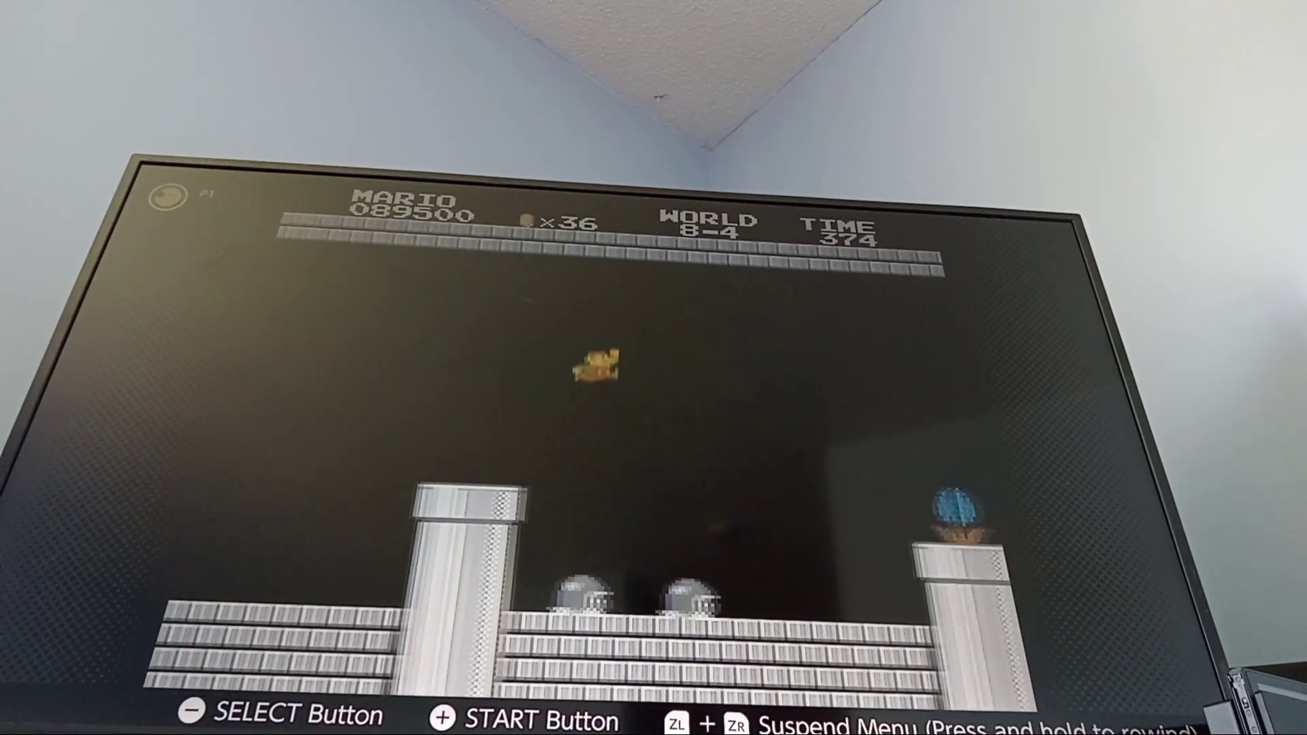
key(Right)
key(a)
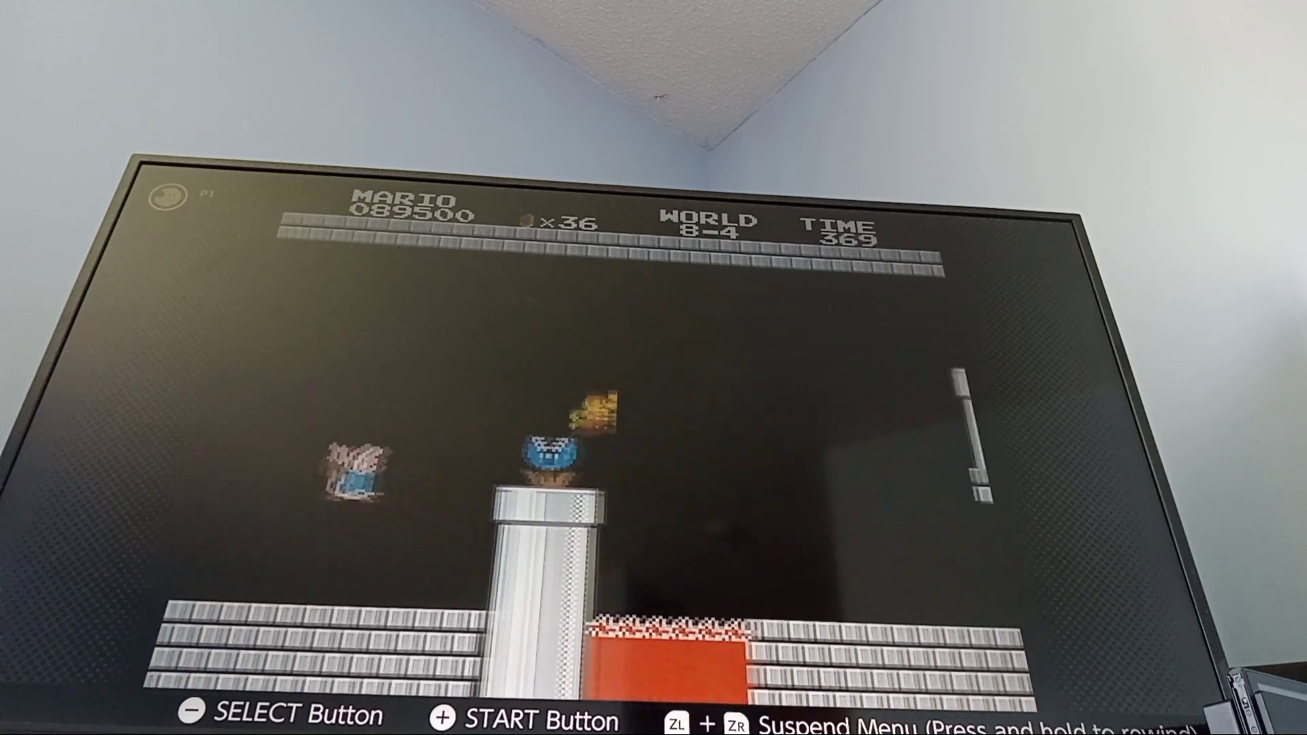
key(a)
key(Right)
- Rewind with ZL+ZR to the World 8-4 start and resume play
key(zl+zr)
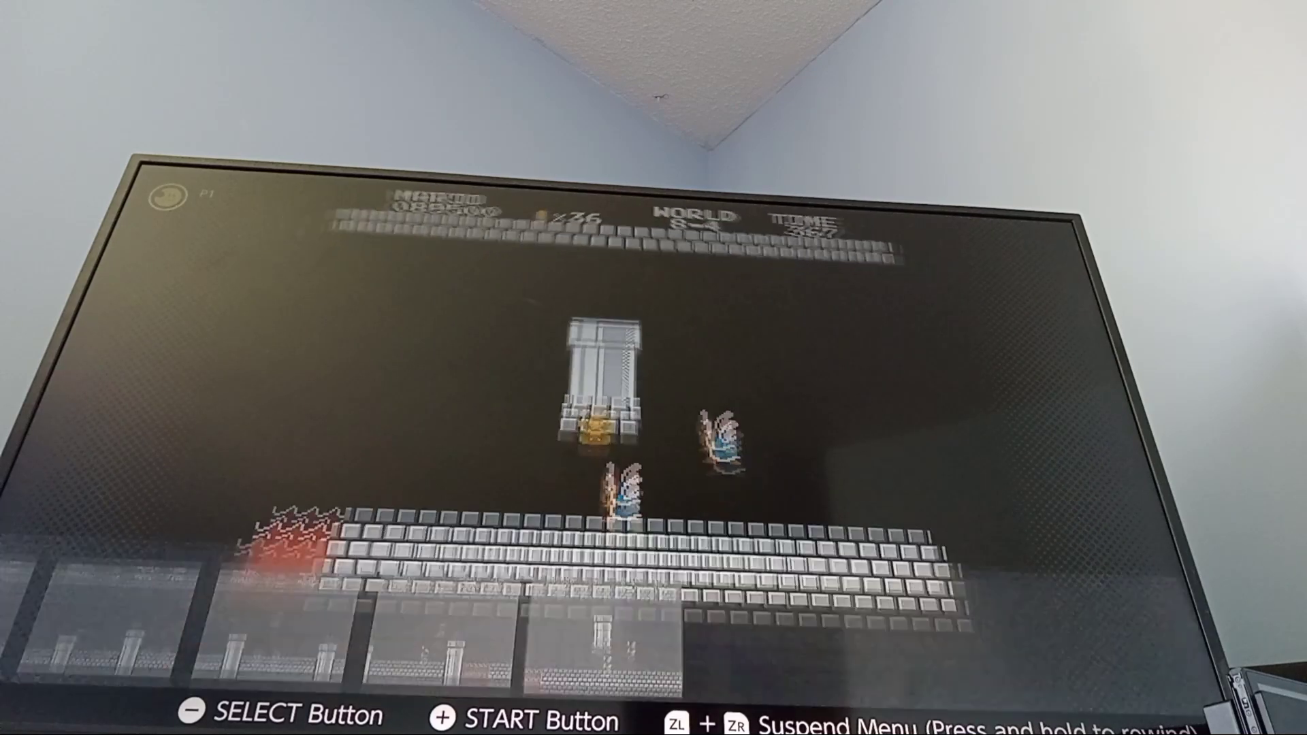
key(Left)
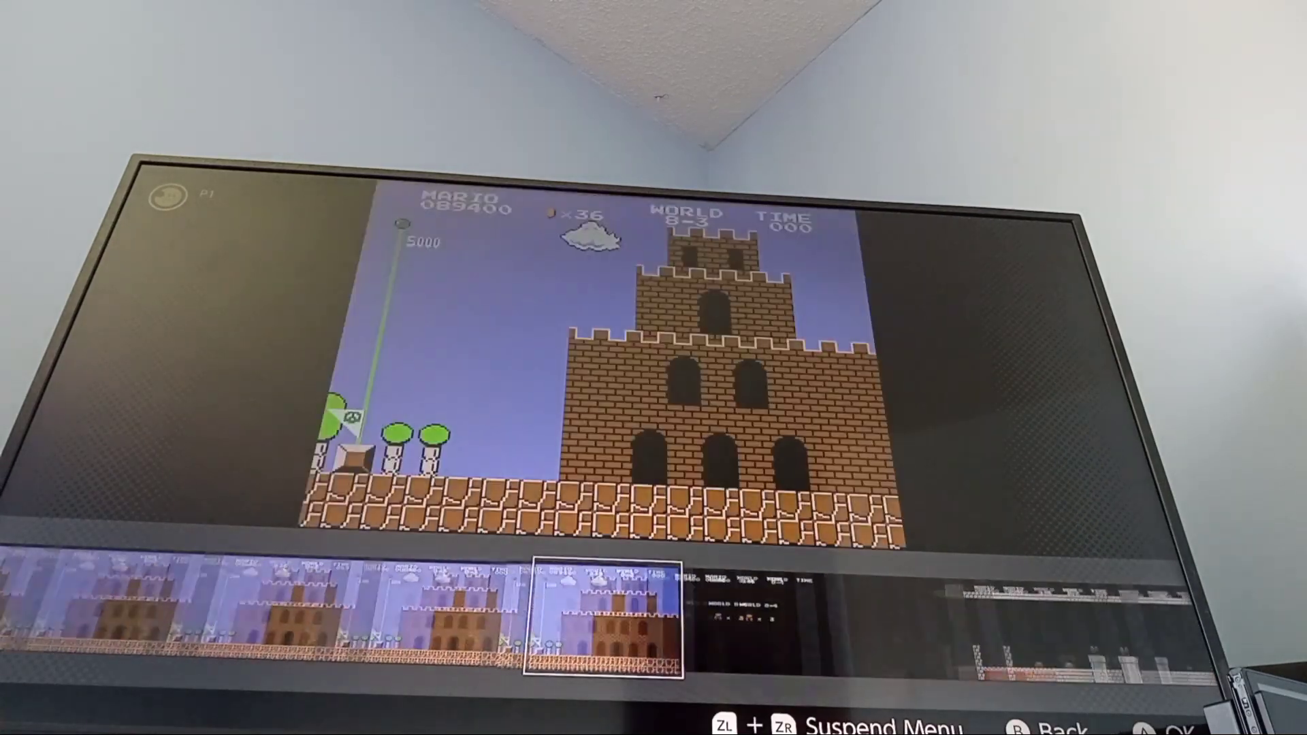
key(Right)
key(a)
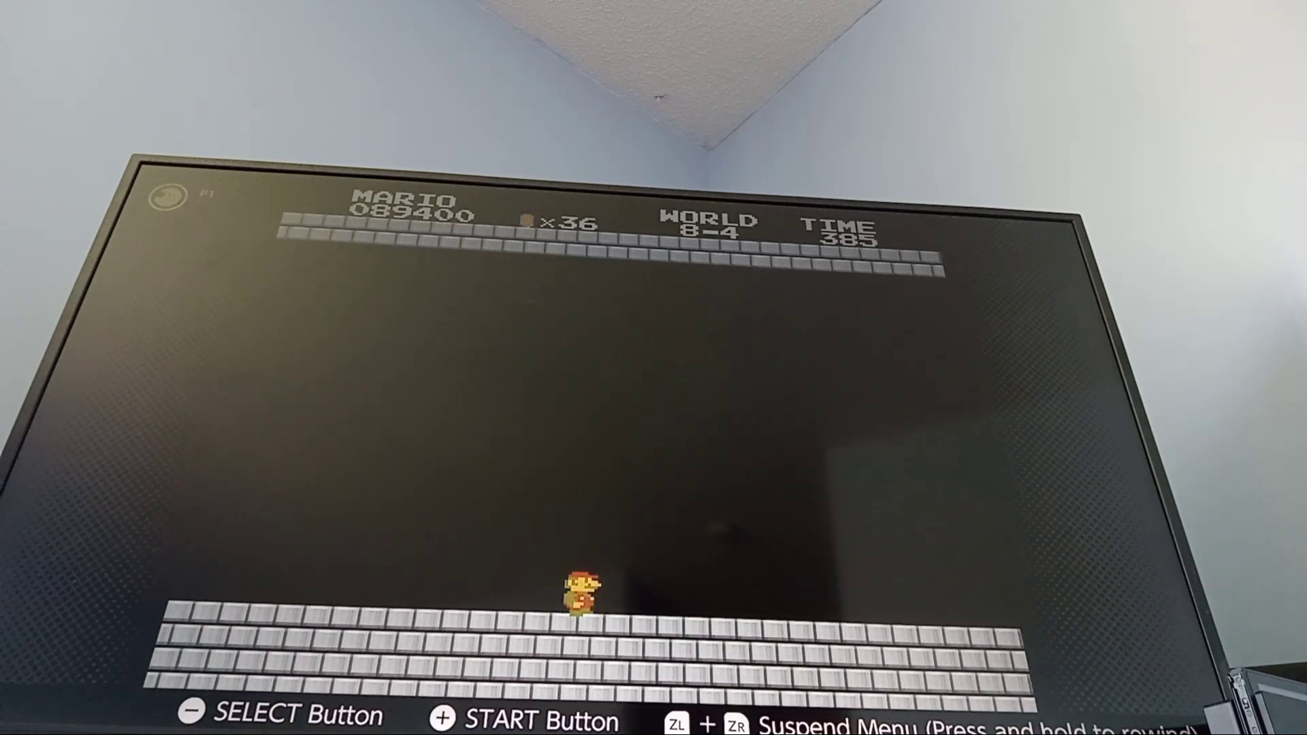
- Clear the first pipe, stomp the enemies and leap from the brick stair across the lava
key(Right)
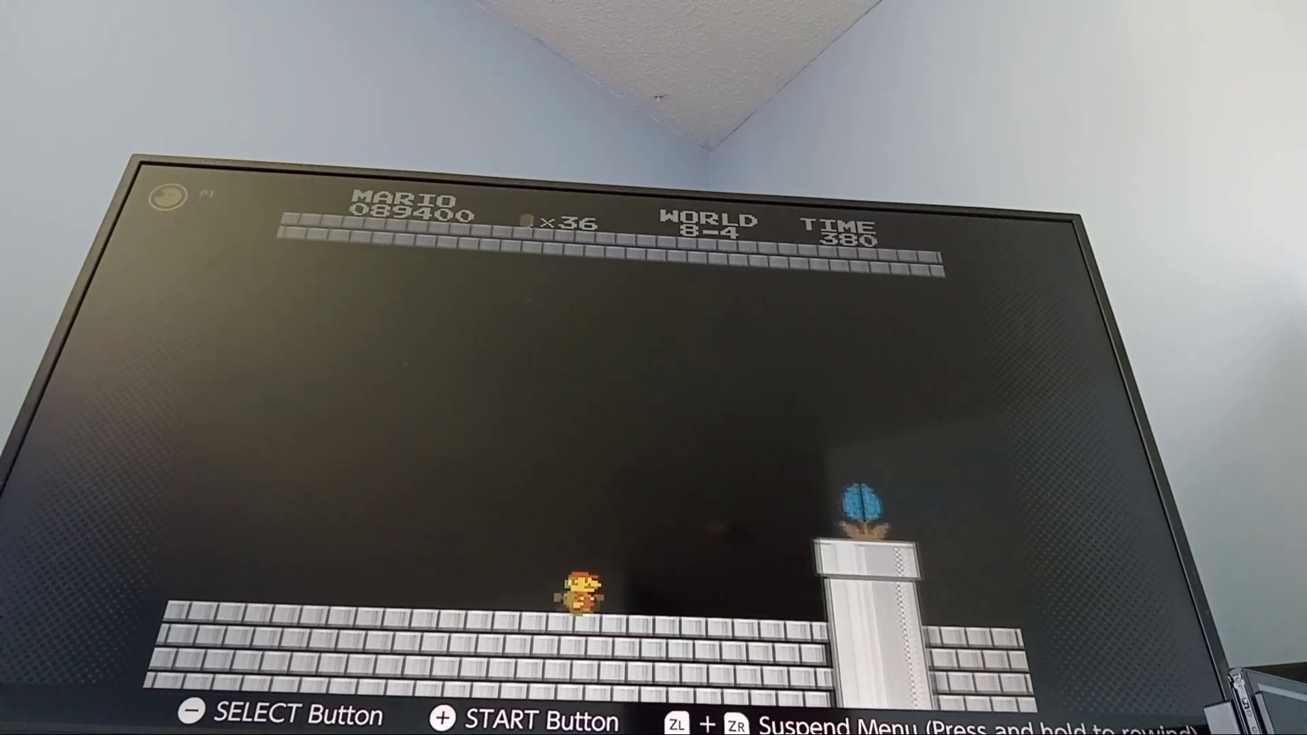
key(space)
key(Right)
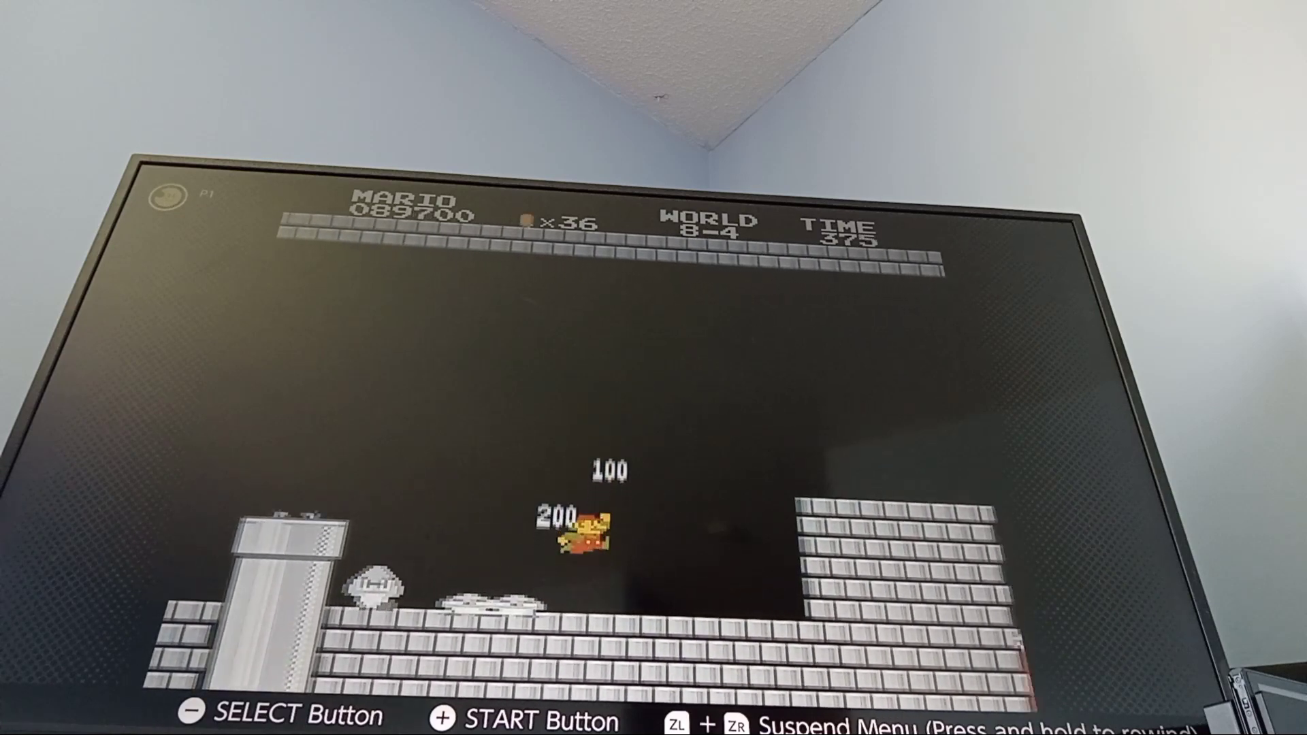
key(space)
key(Right)
key(space)
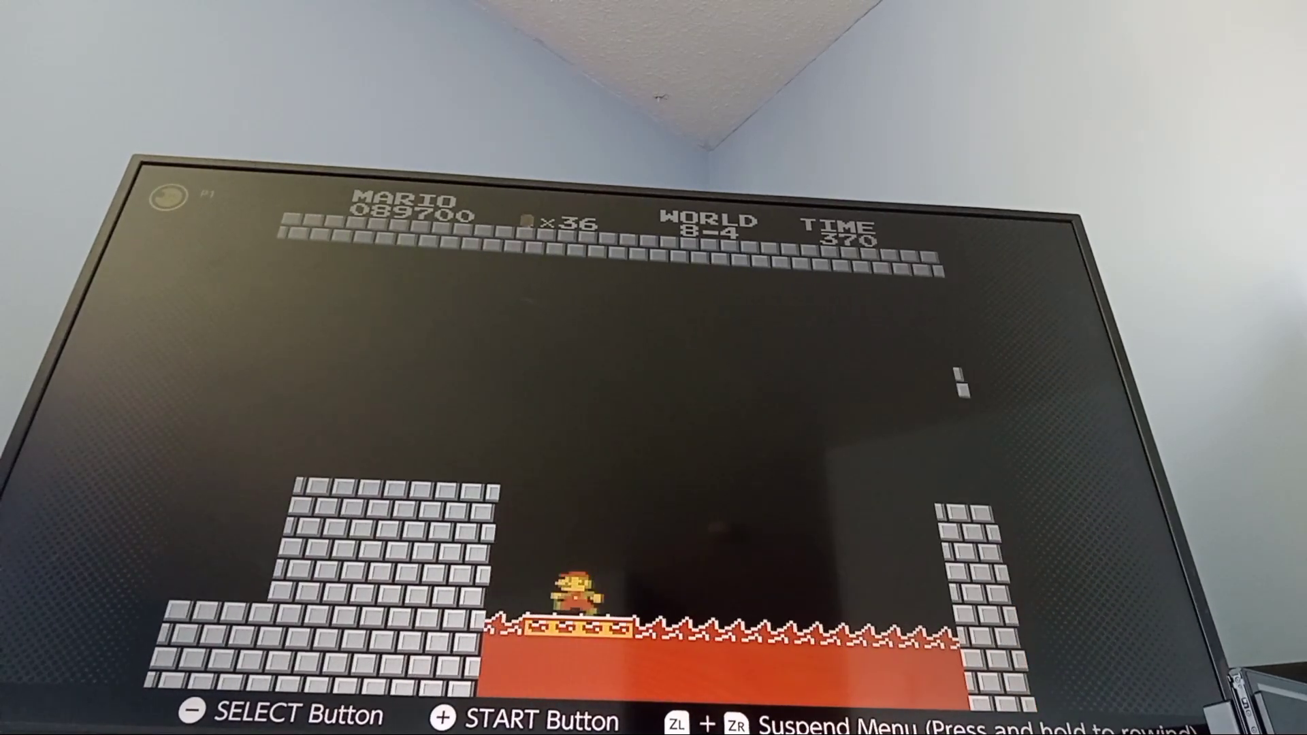
key(Right)
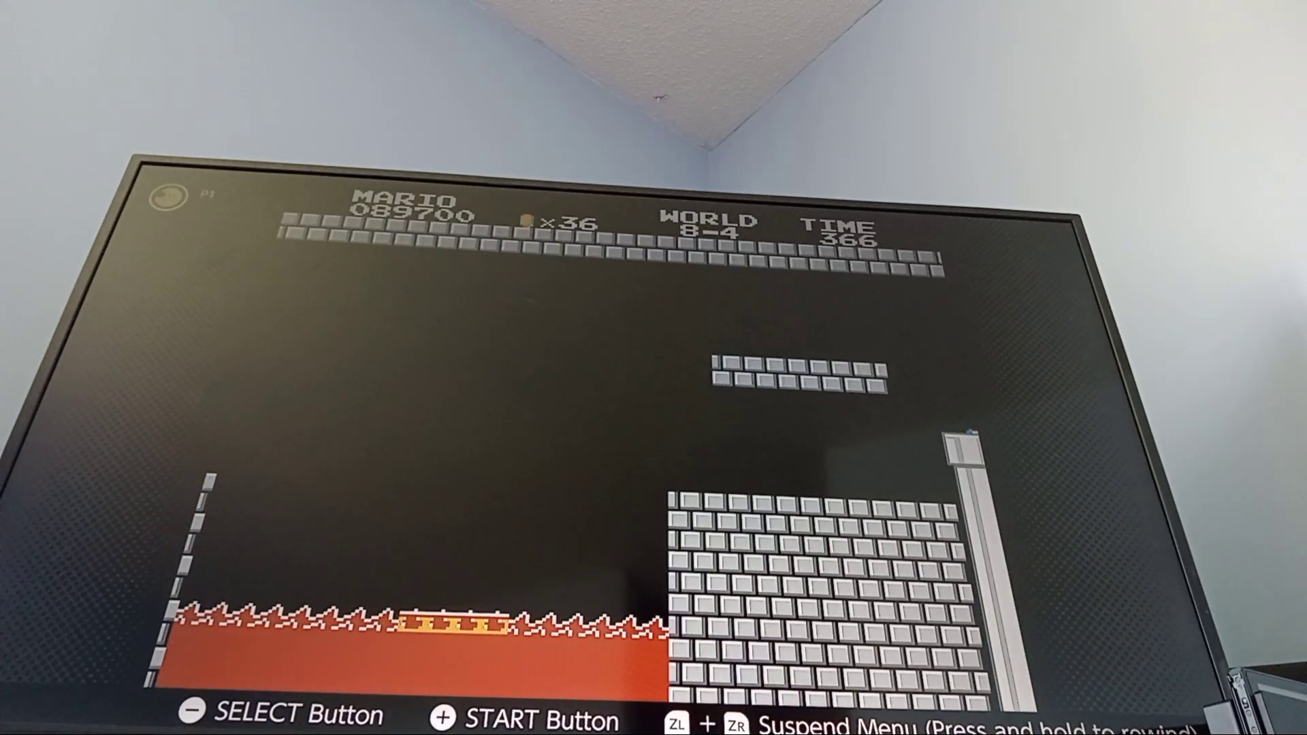
- Retry from the 8-4 start, crossing the lava and hopping the pipe over three enemies
key(Escape)
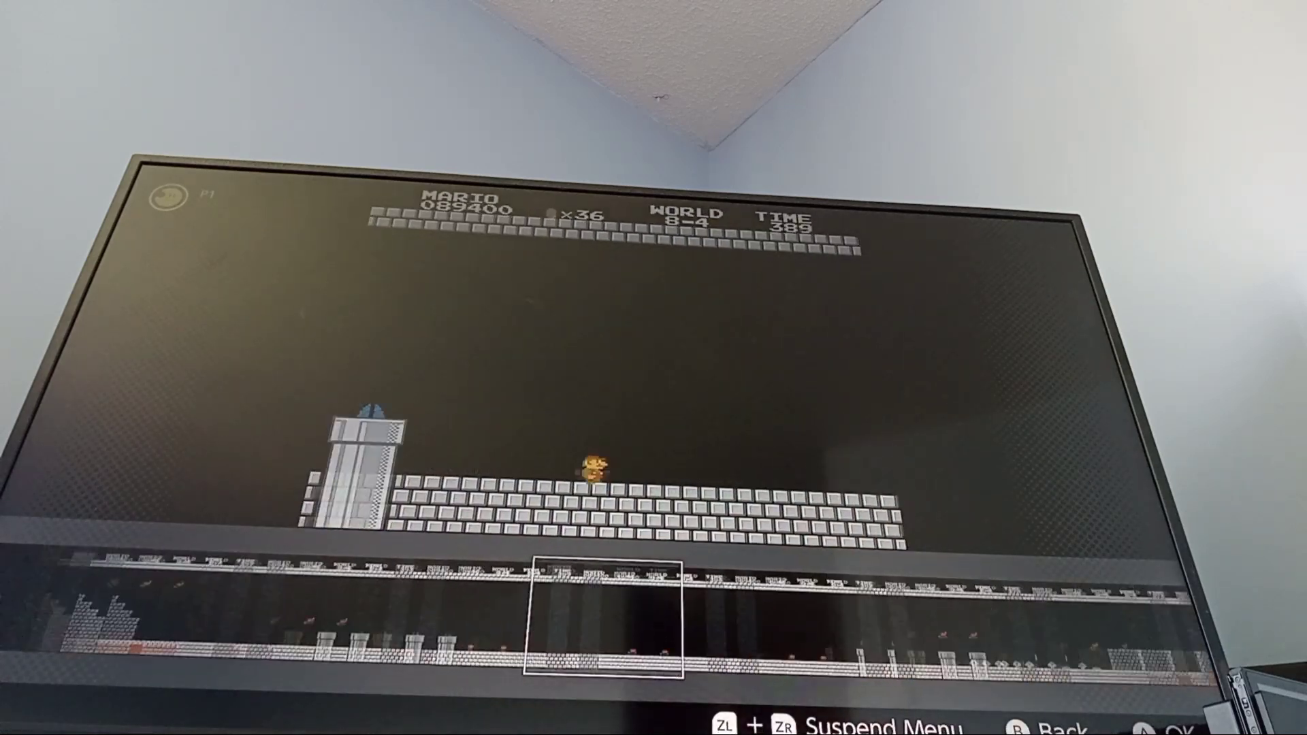
key(Return)
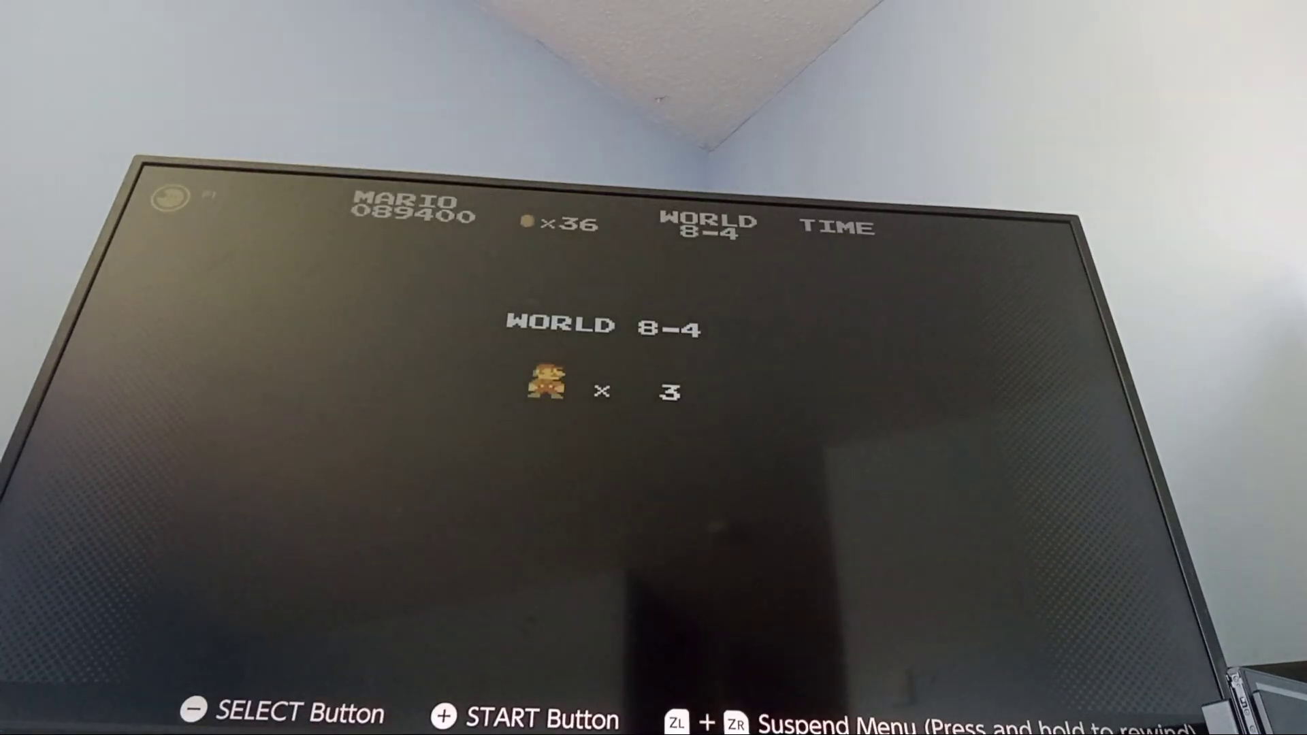
key(Right)
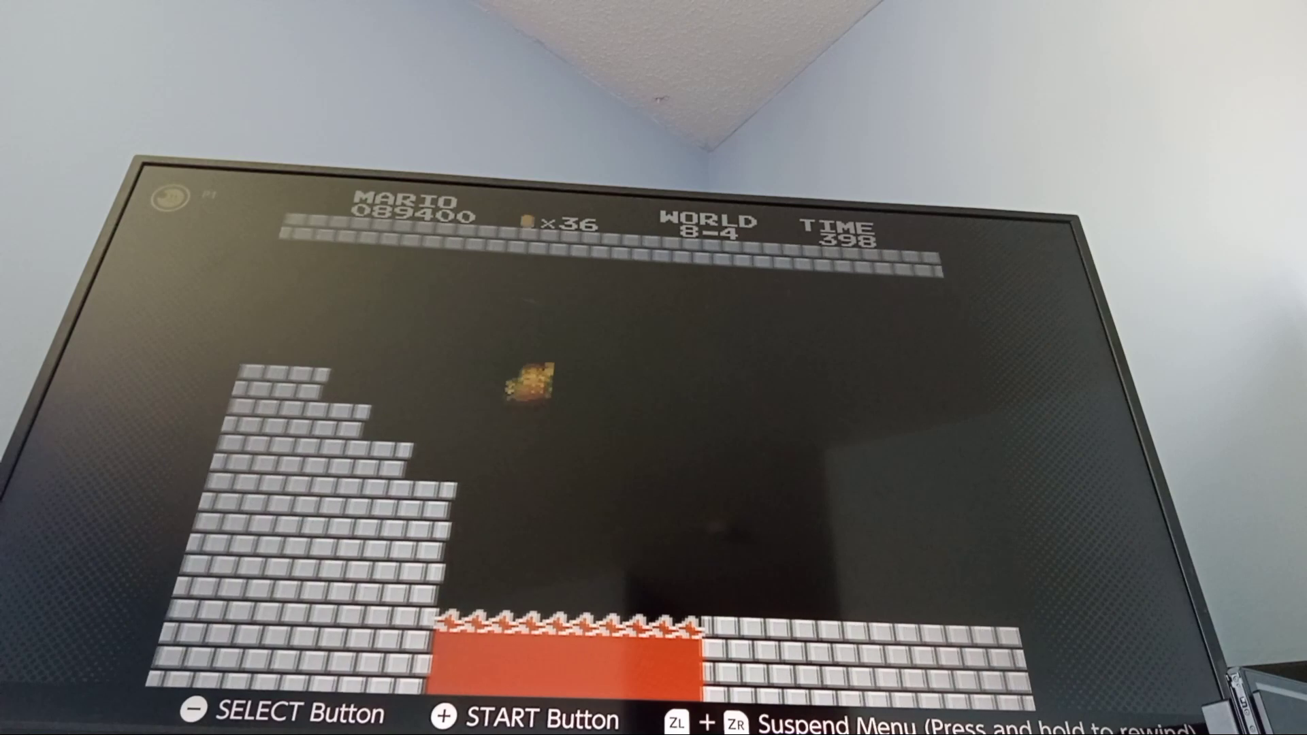
key(space)
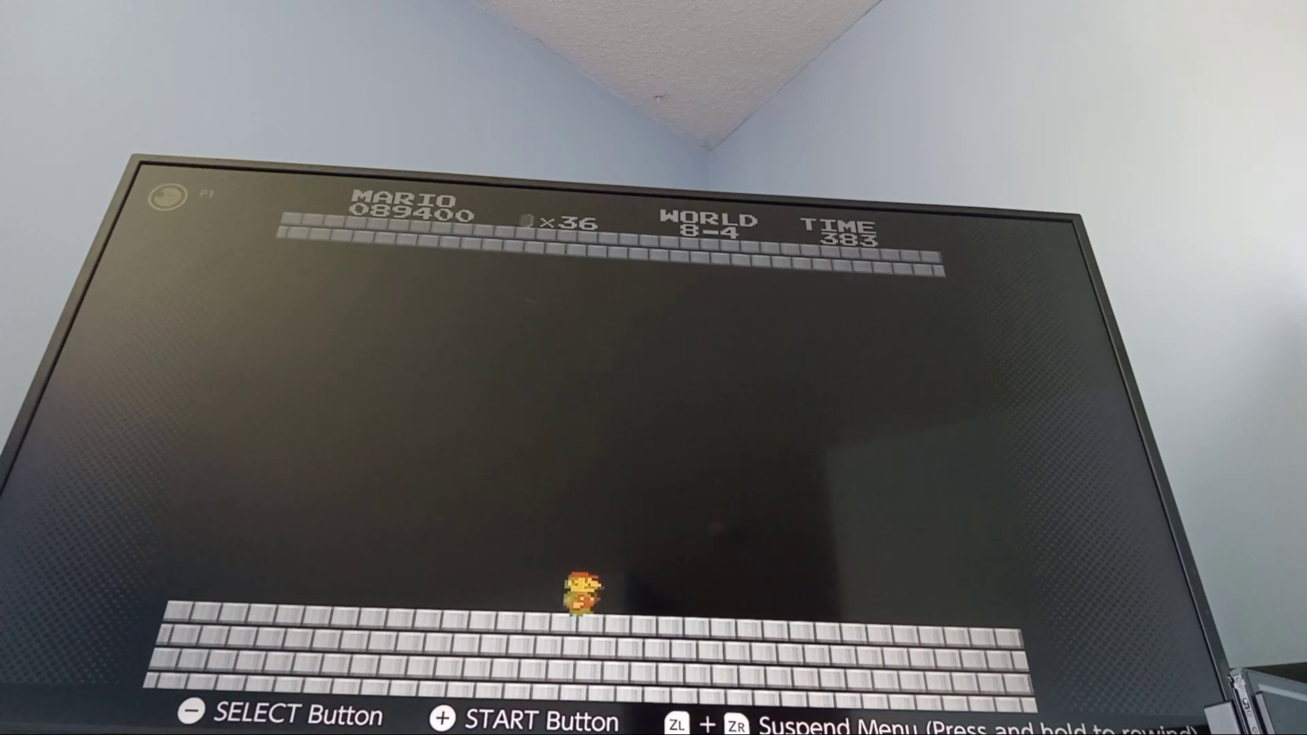
key(space)
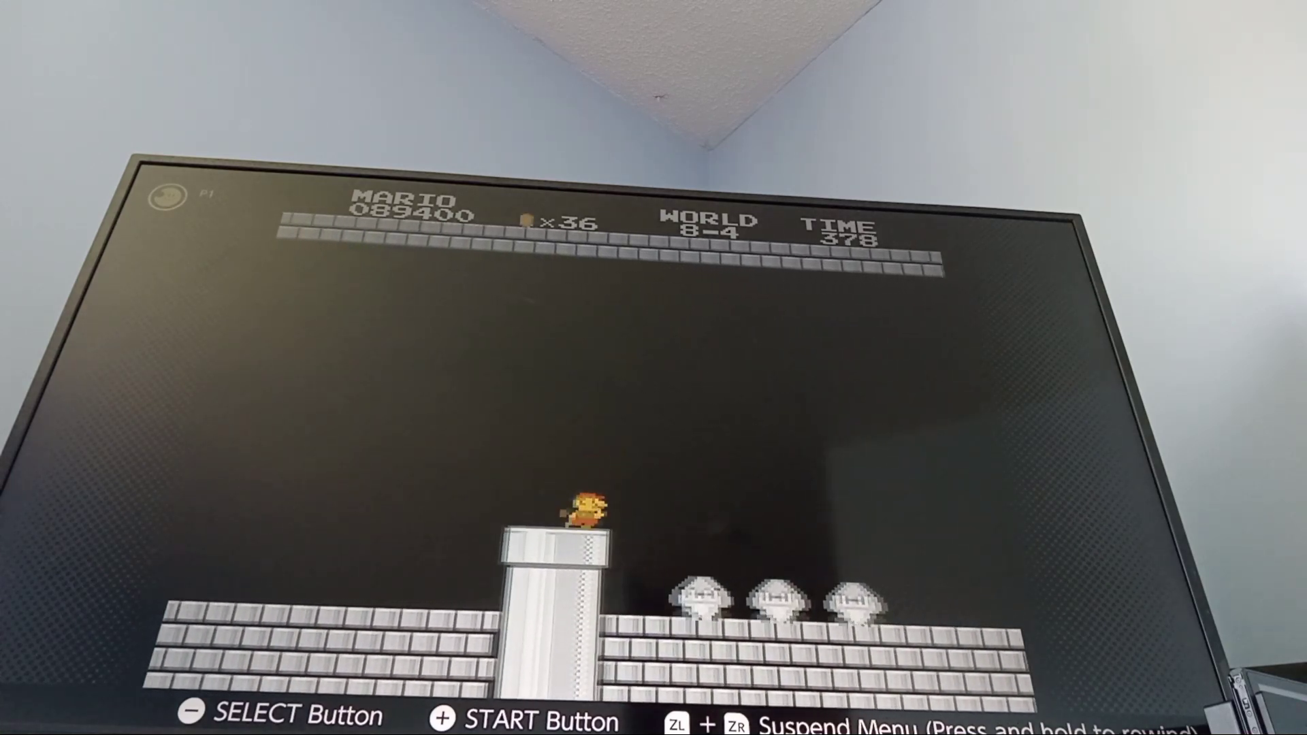
key(space)
- Jump from the brick stairs past two pipes, grab a block coin and approach the hammer brothers
key(Right)
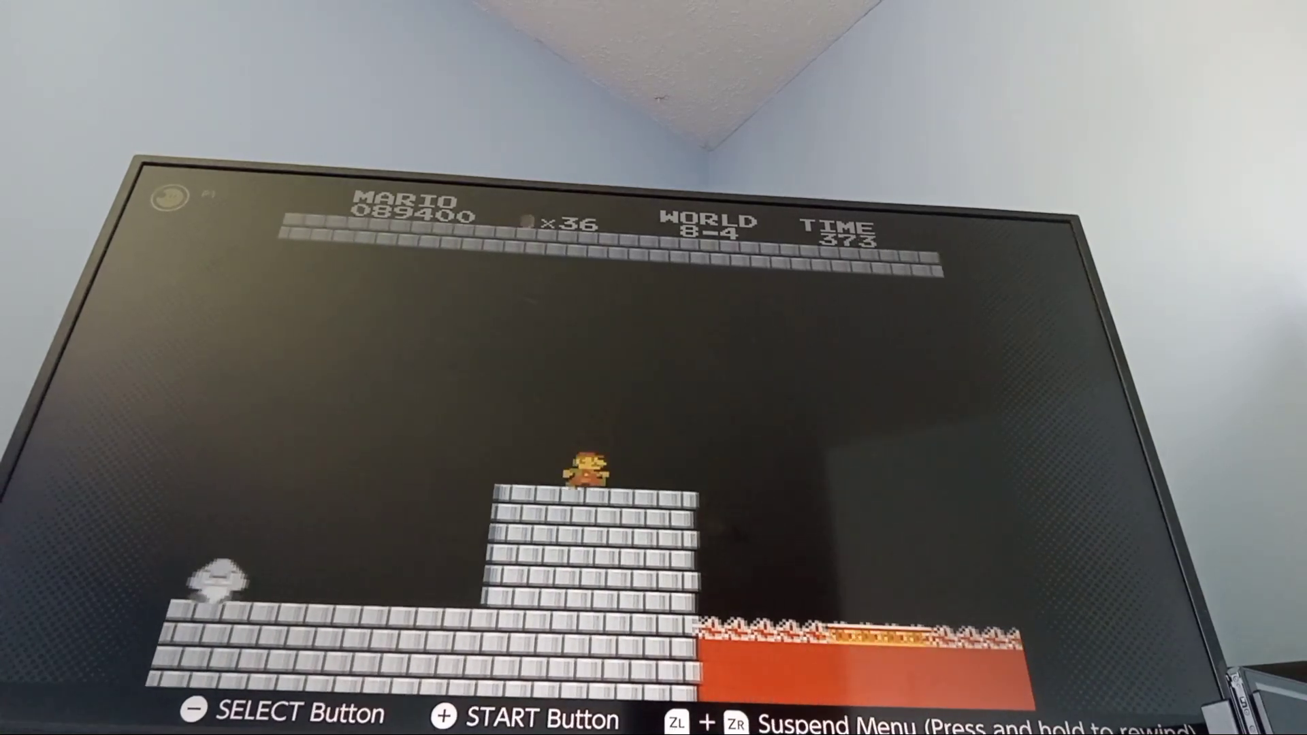
key(space)
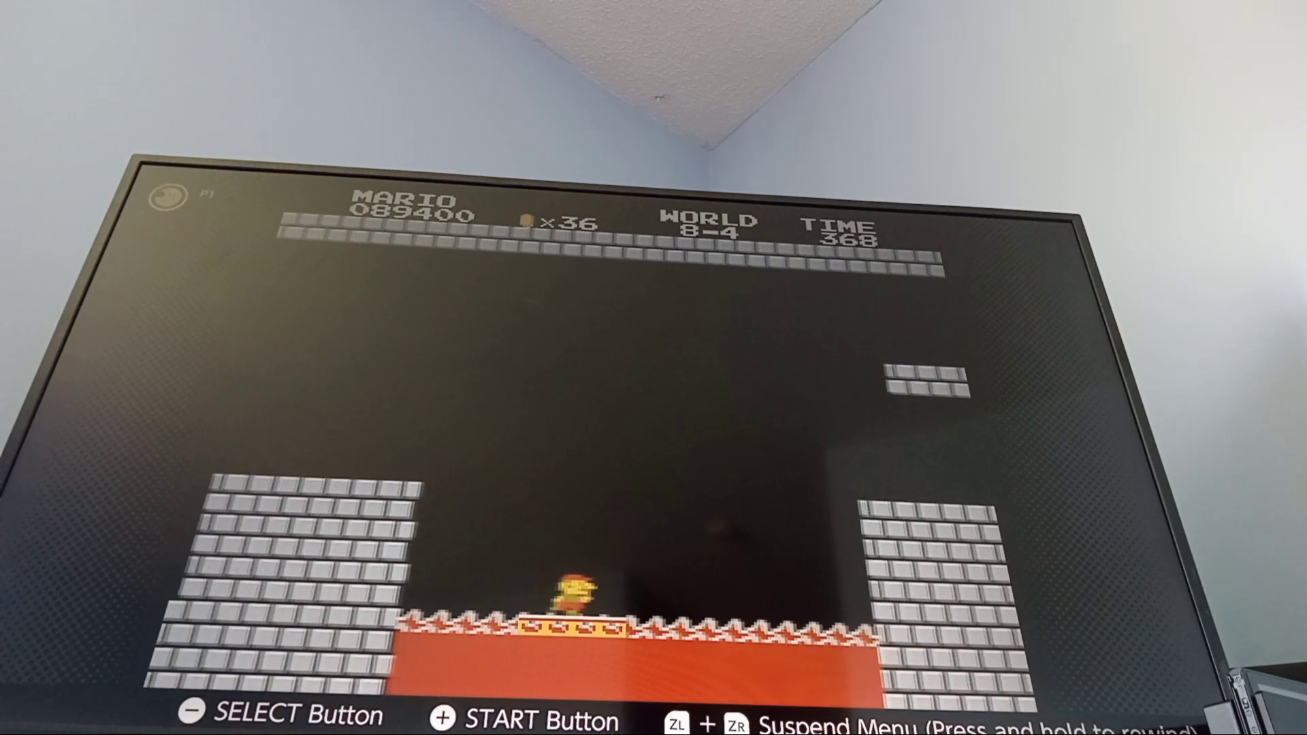
key(space)
key(space)
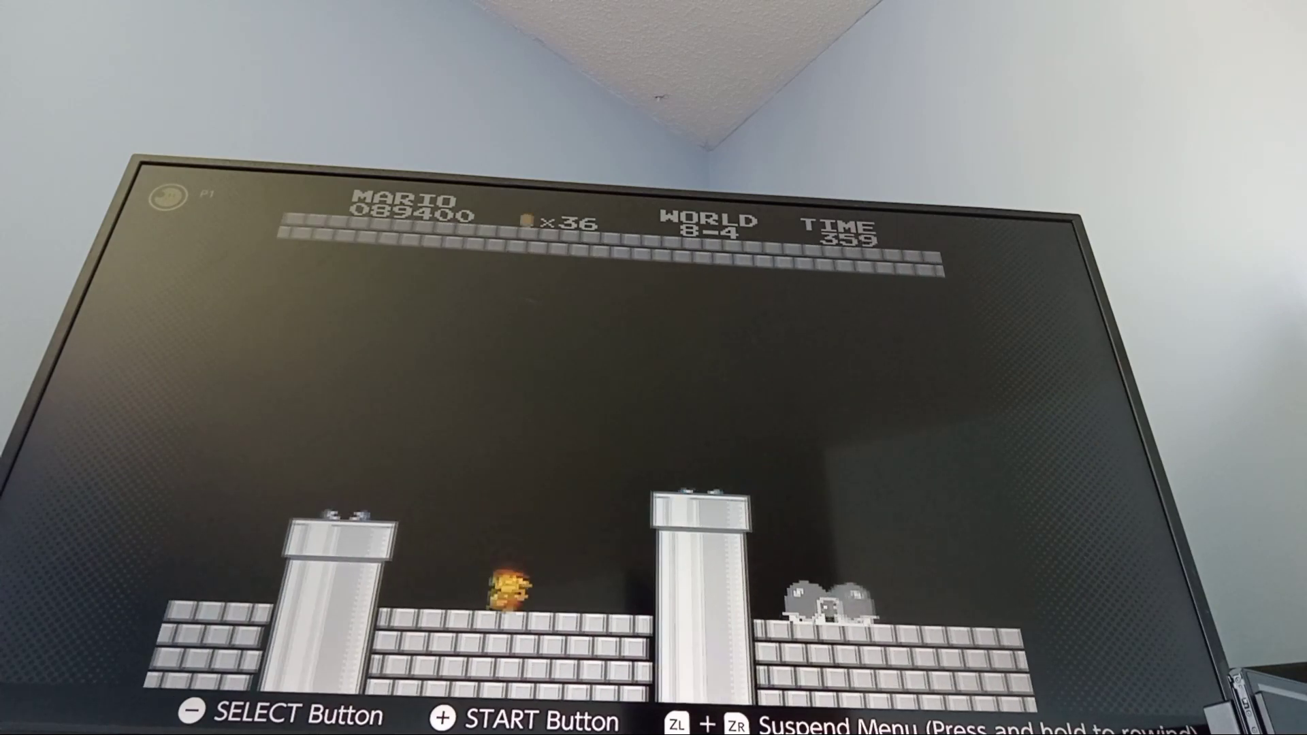
key(space)
key(Right)
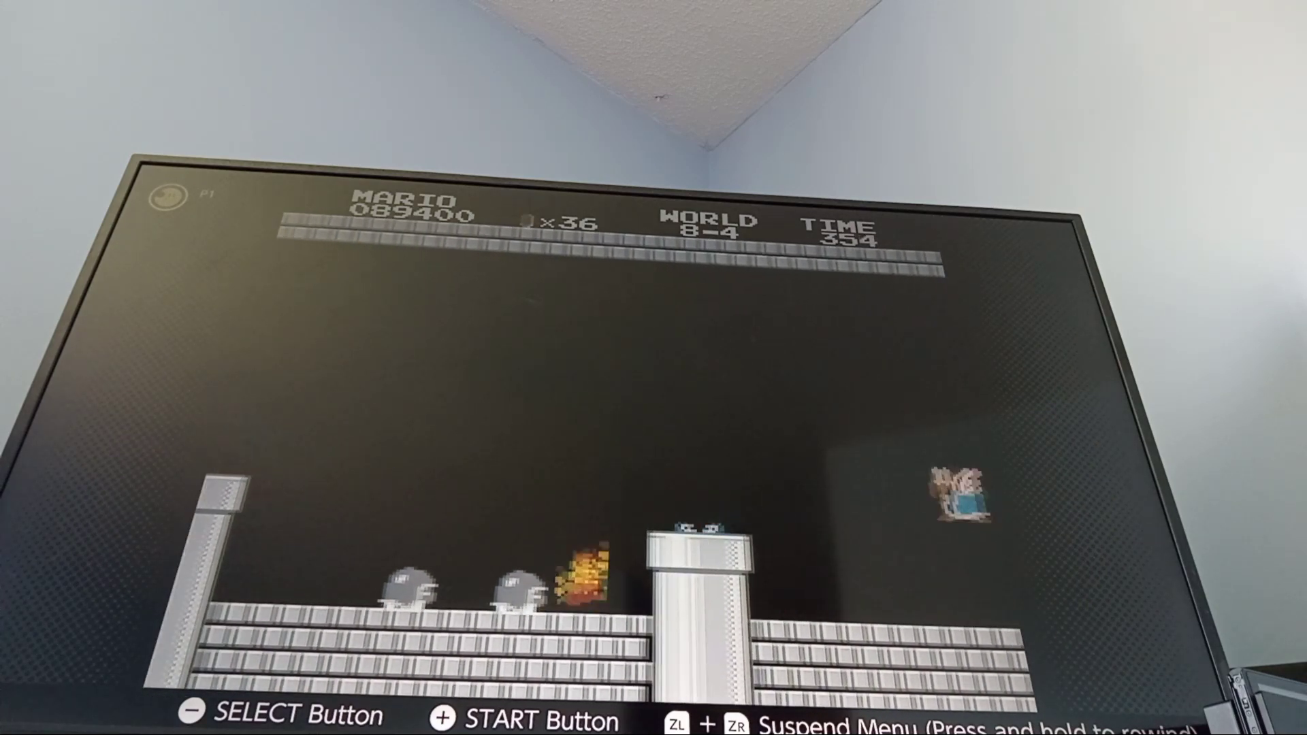
key(space)
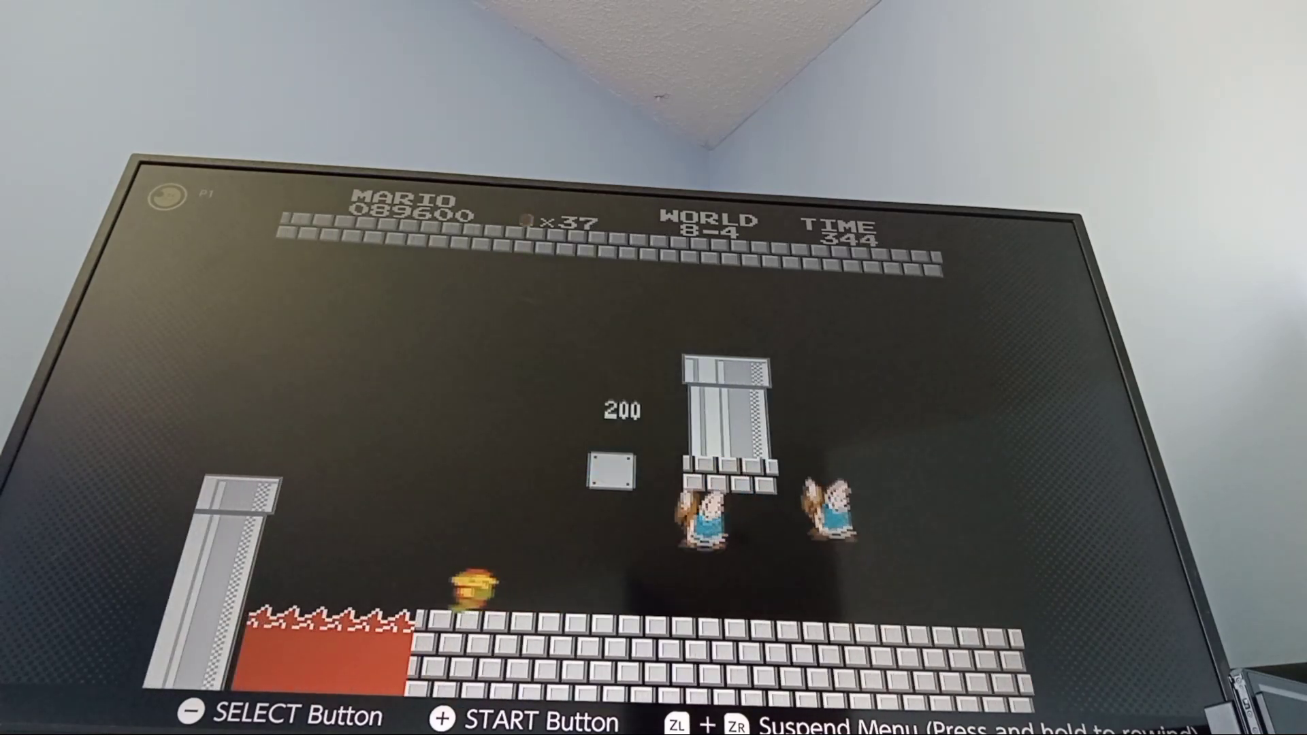
key(space)
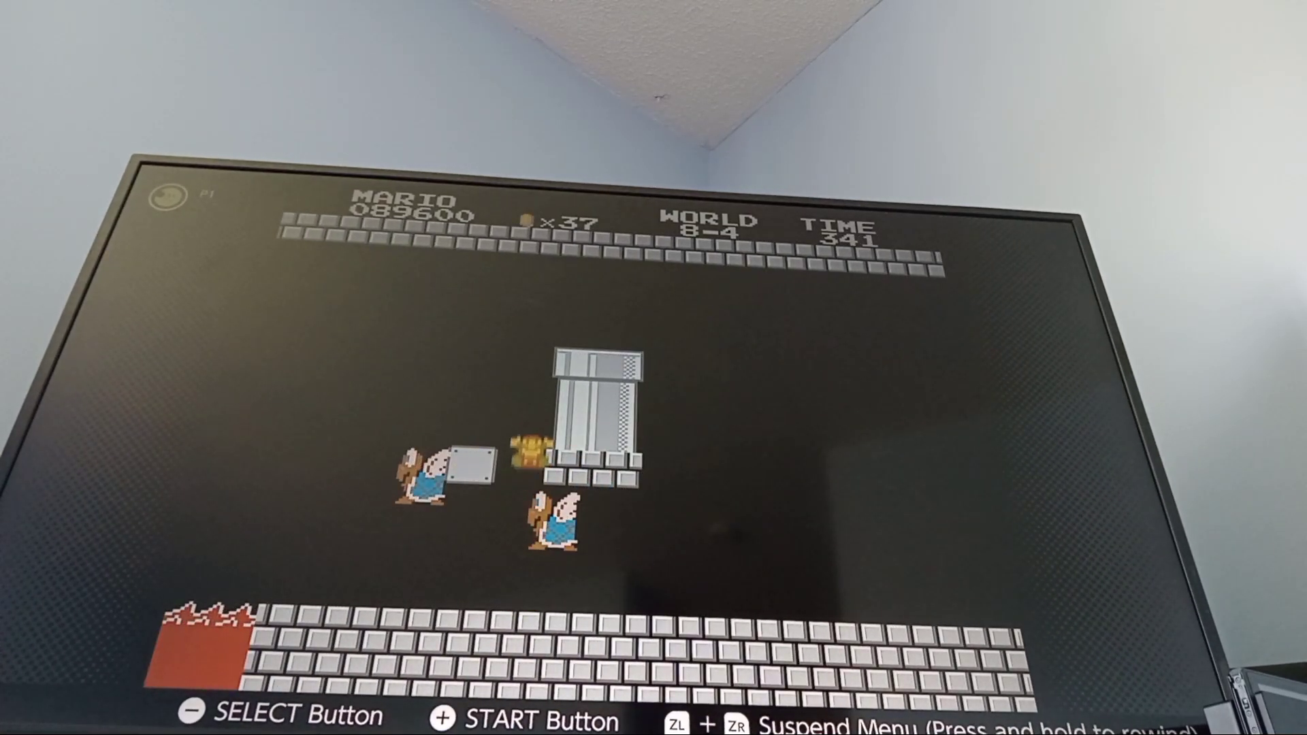
- Rewind again to the World 8-4 start and resume play
key(Escape)
key(Left)
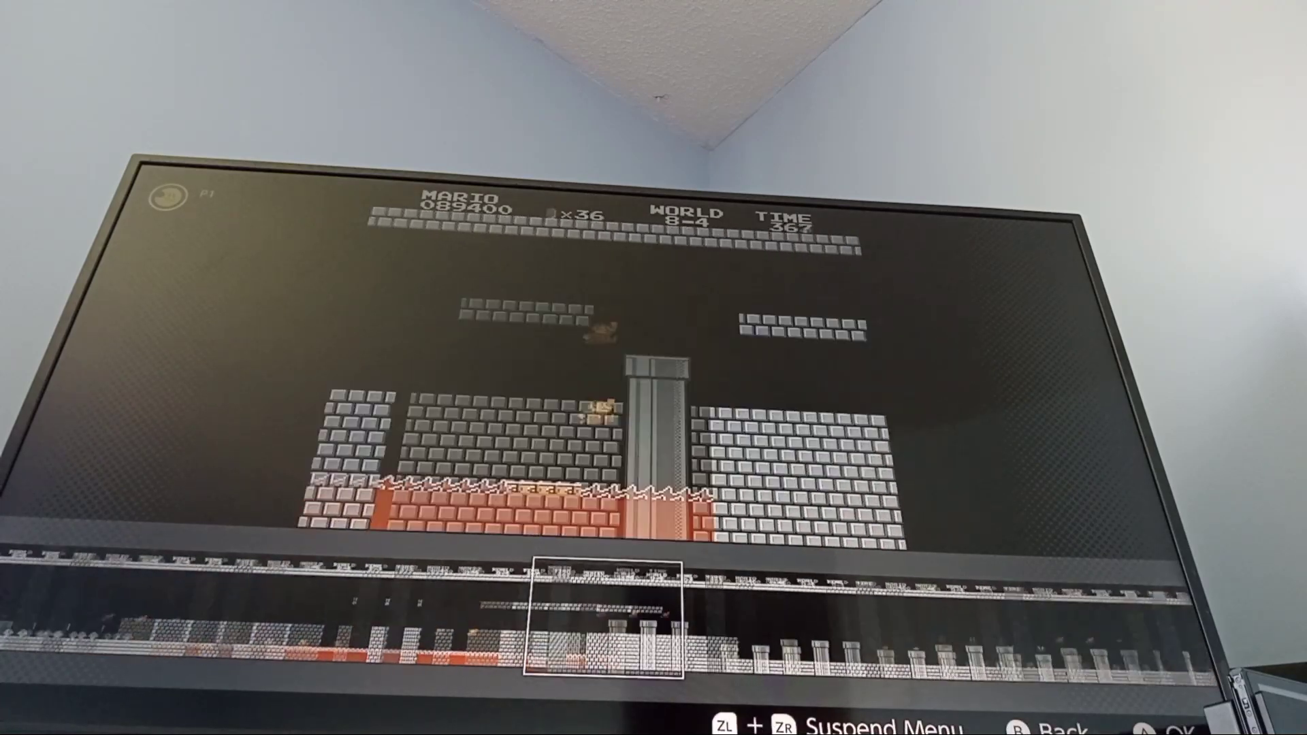
key(Left)
key(Return)
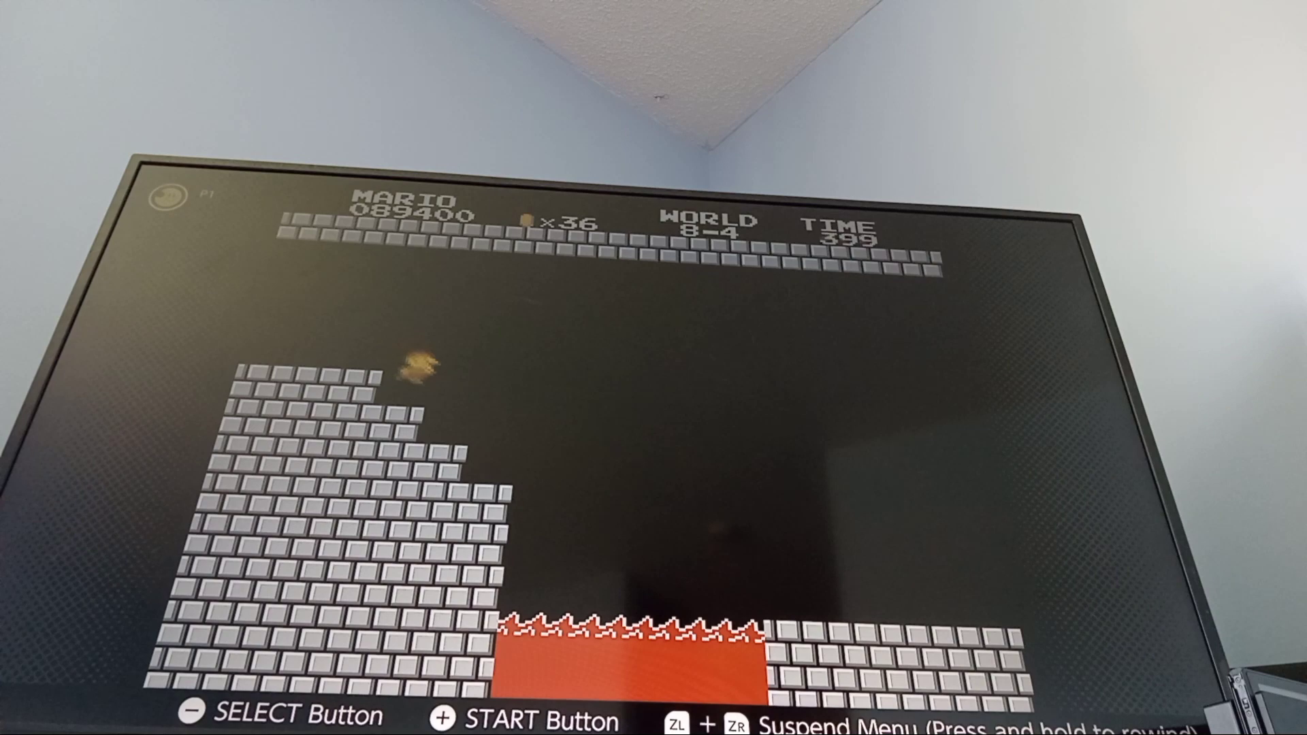
- Jump the lava, the piranha plant pipe and three Goombas, then leap off the brick staircase
key(Right)
key(space)
key(Right)
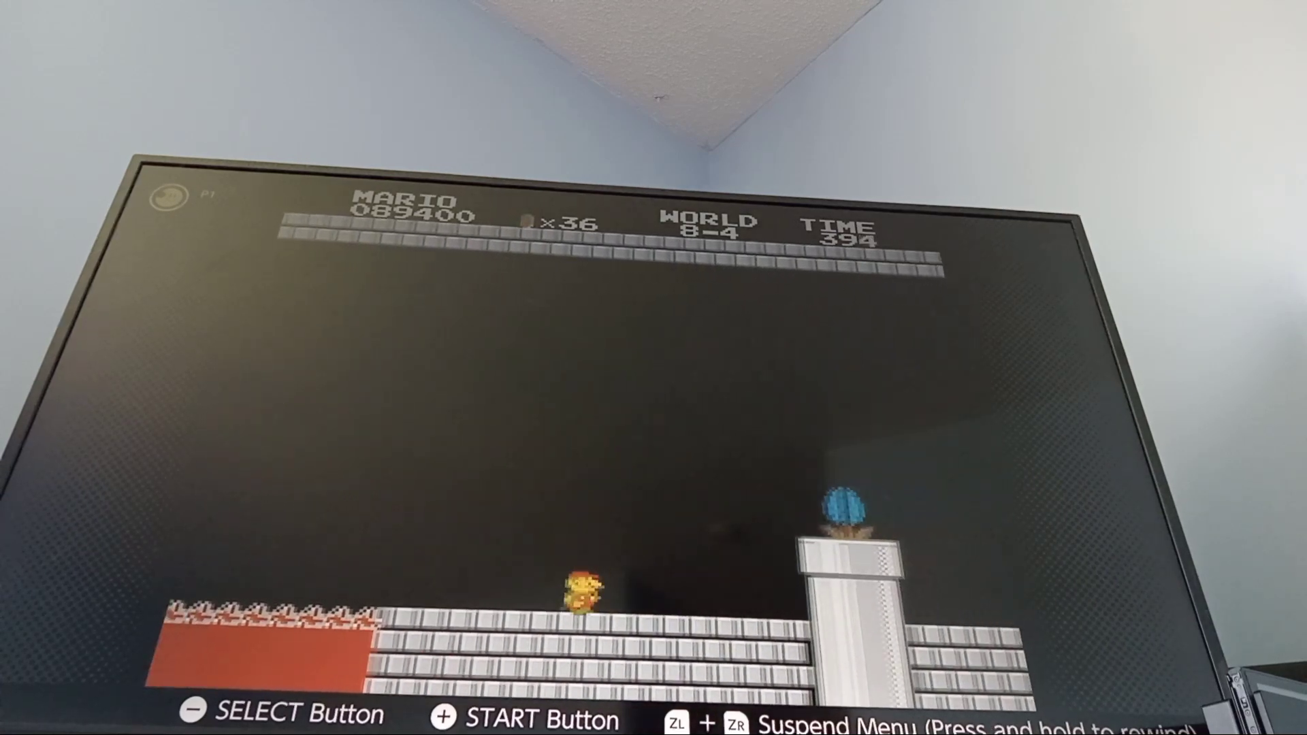
key(space)
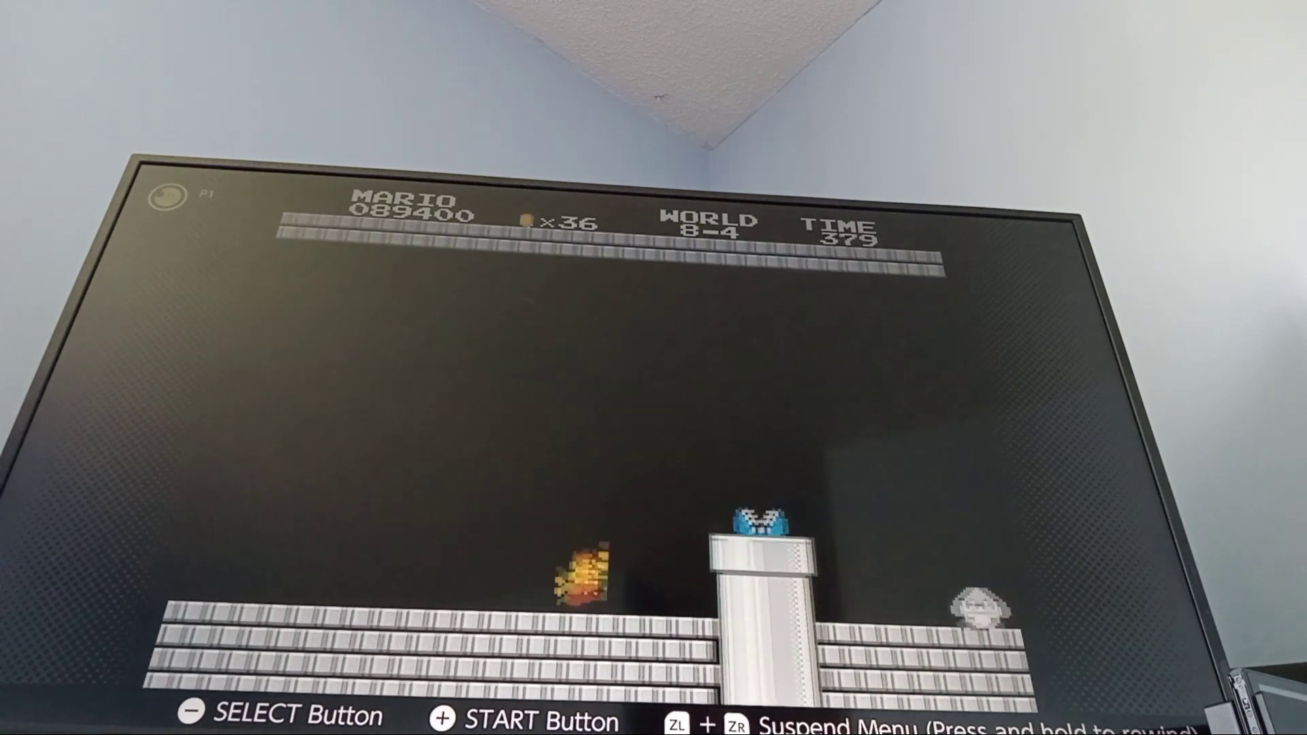
key(space)
key(Right)
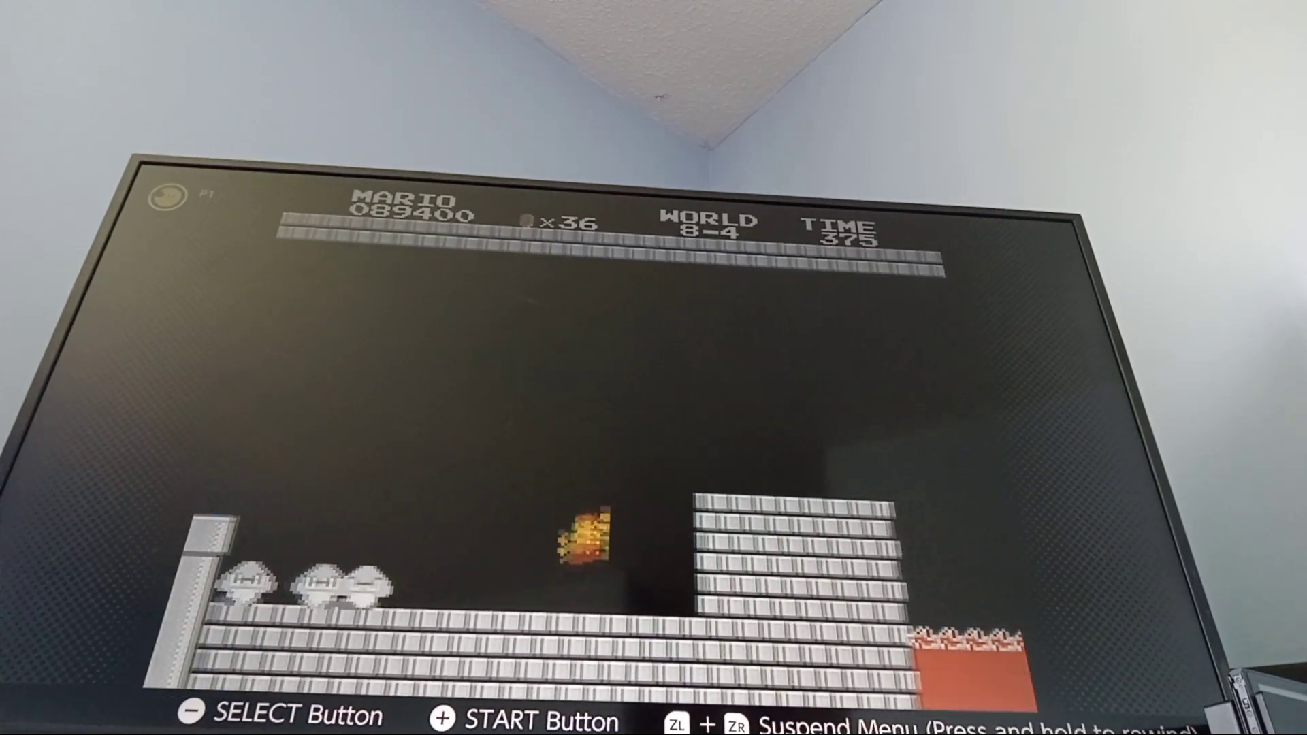
key(space)
key(Right)
key(space)
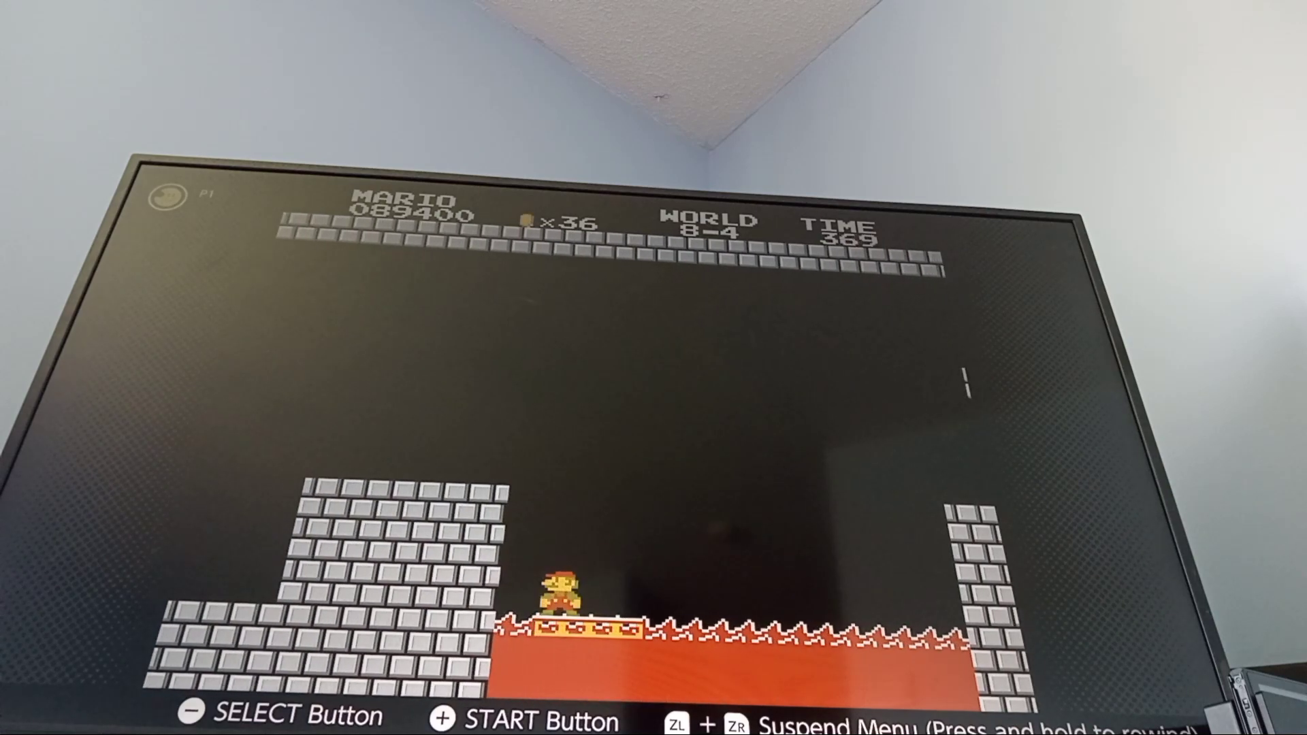
key(Right)
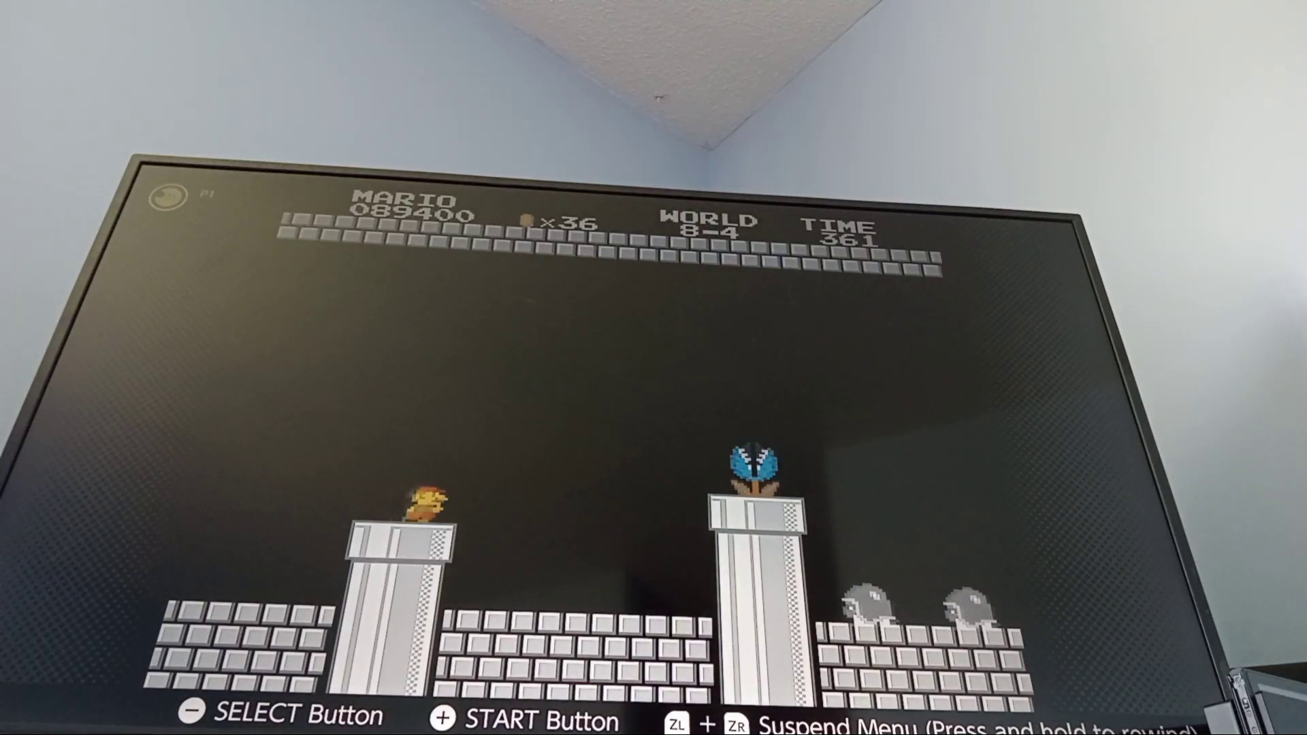
- Jump over the piranha plant onto the bricks, then open the rewind timeline
key(Right)
key(space)
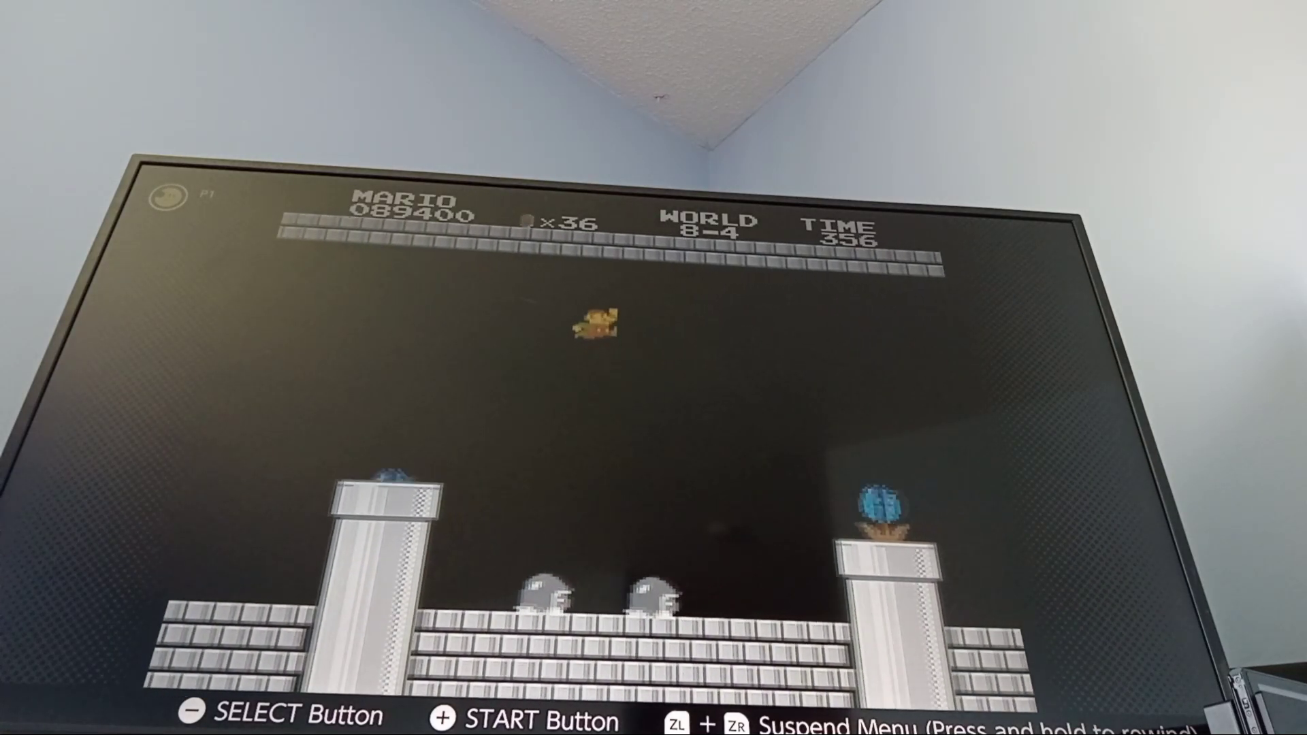
key(Right)
key(Right)
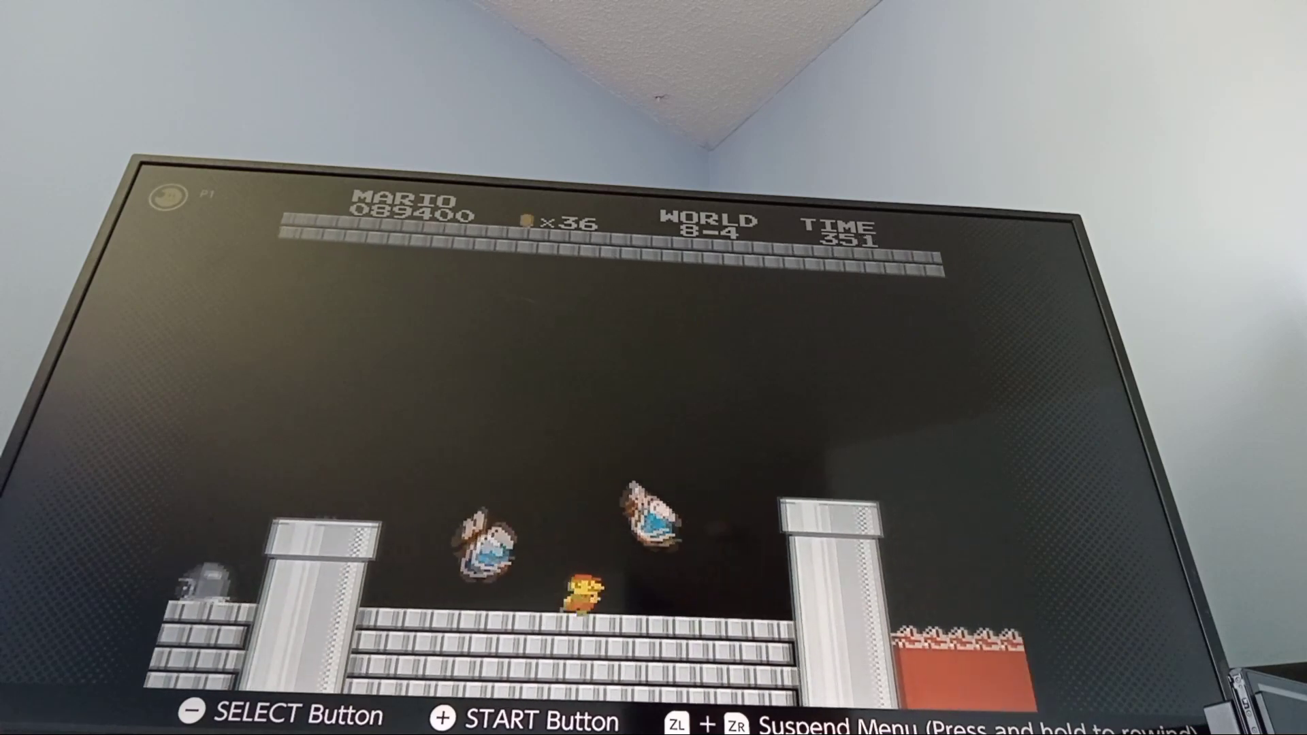
key(space)
key(Right)
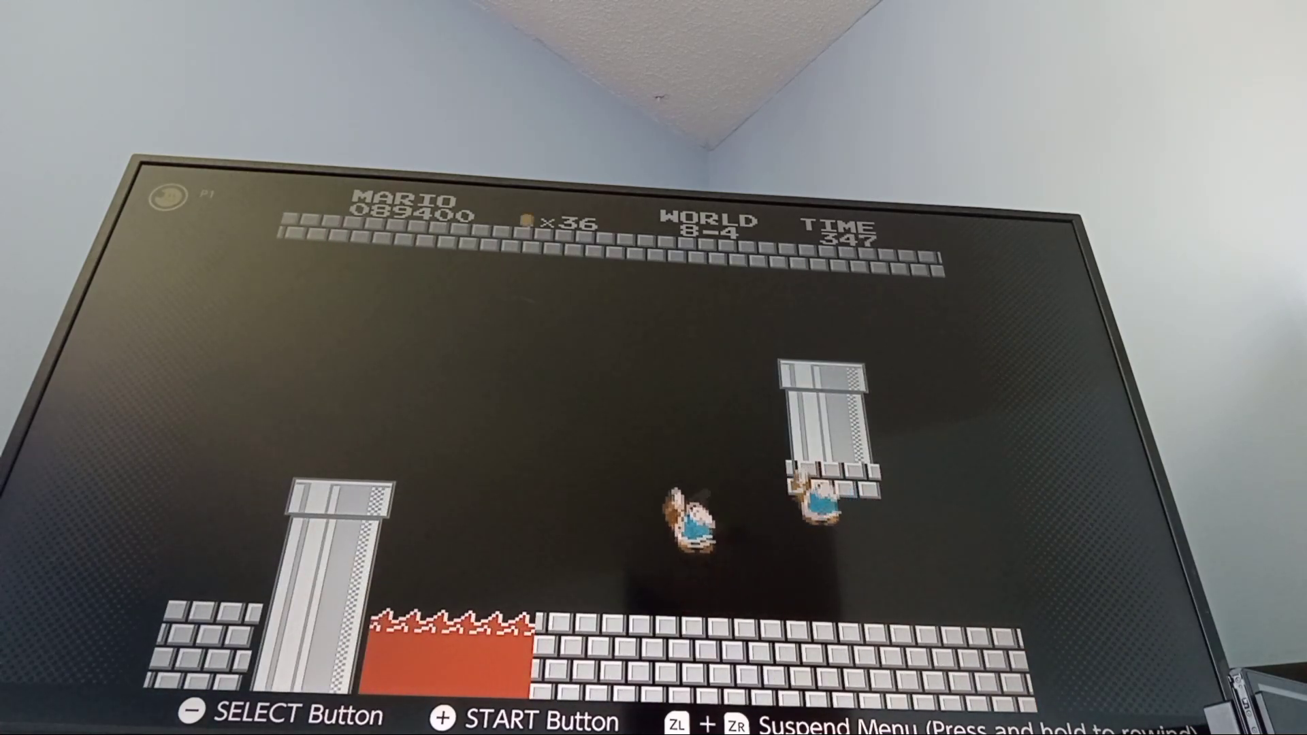
key(Escape)
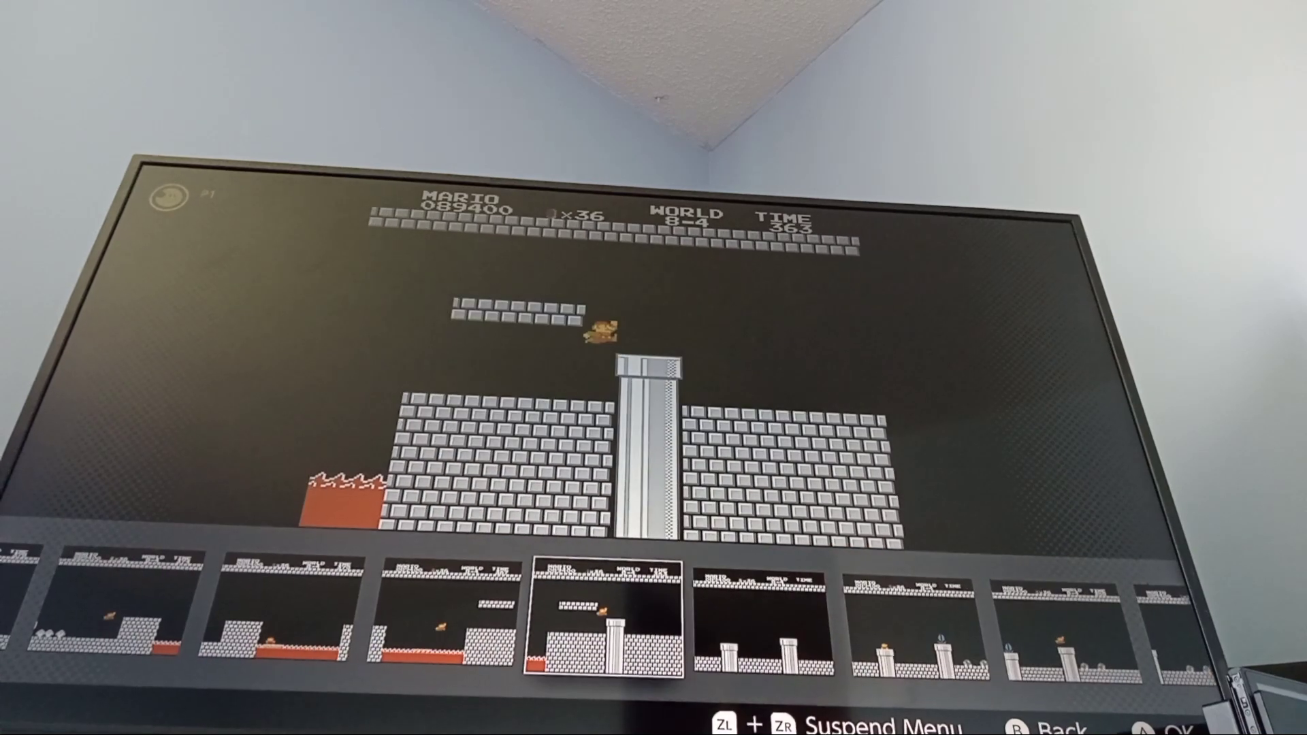
- Retry crossing the lava several times, rewinding each fall and resuming above the lava
key(Left)
key(Return)
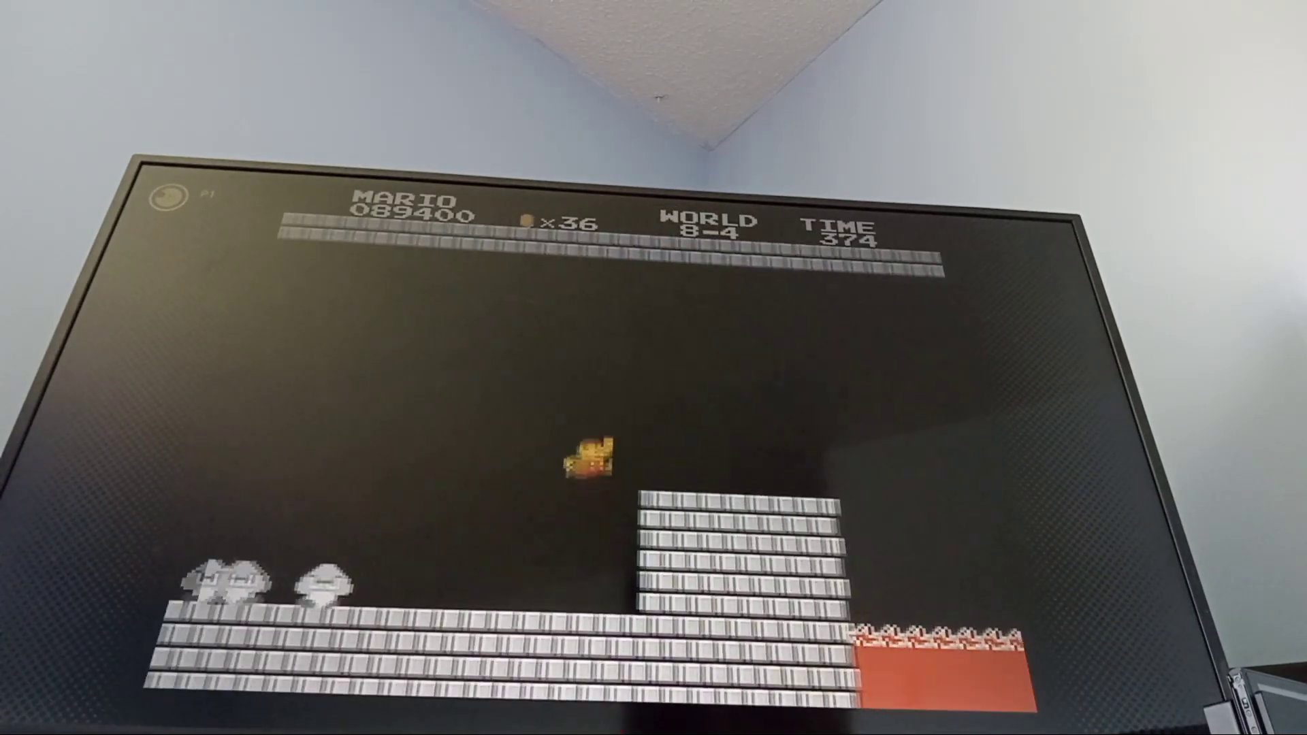
key(Right)
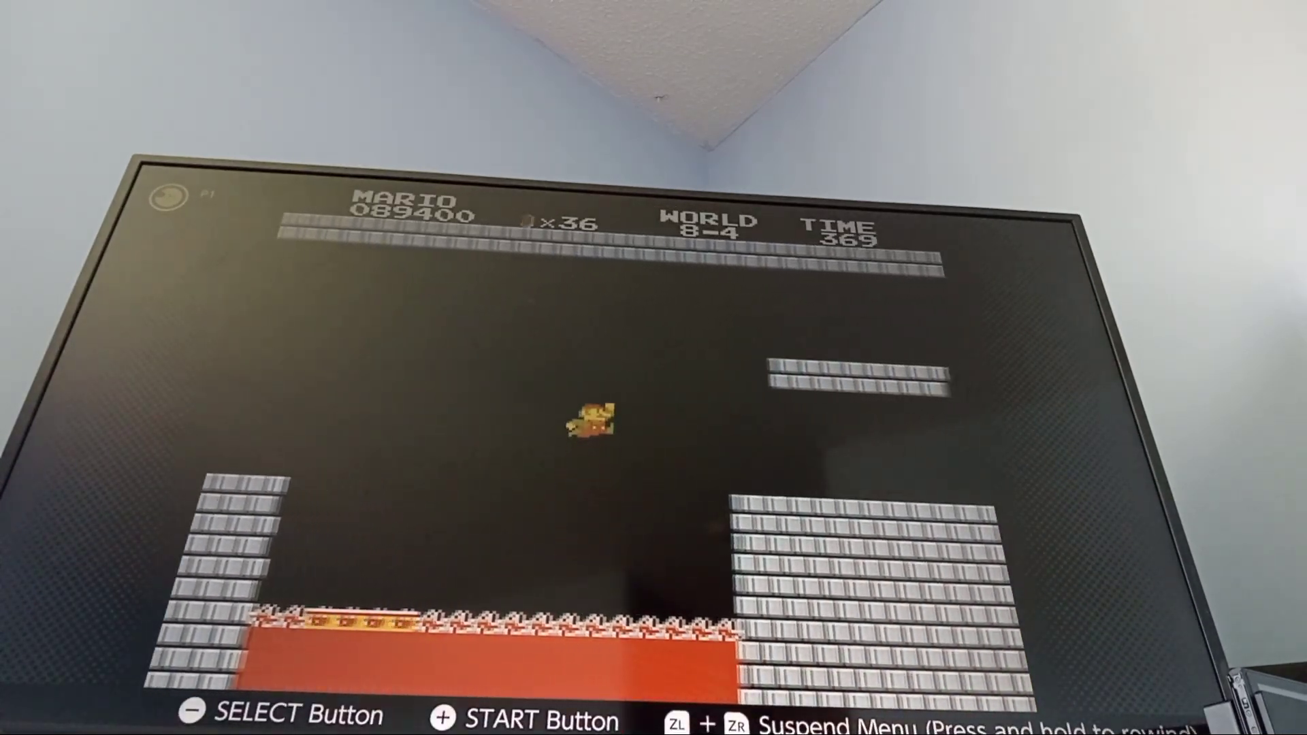
key(Left)
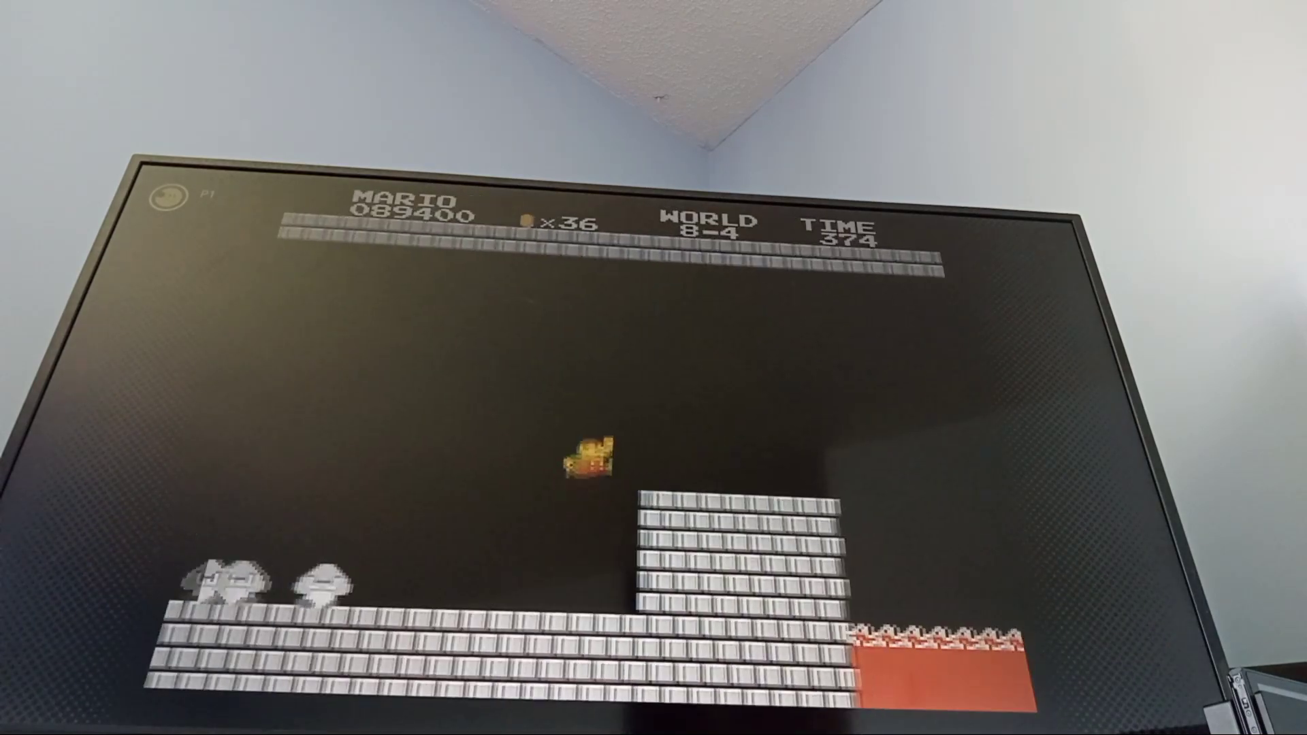
key(Right)
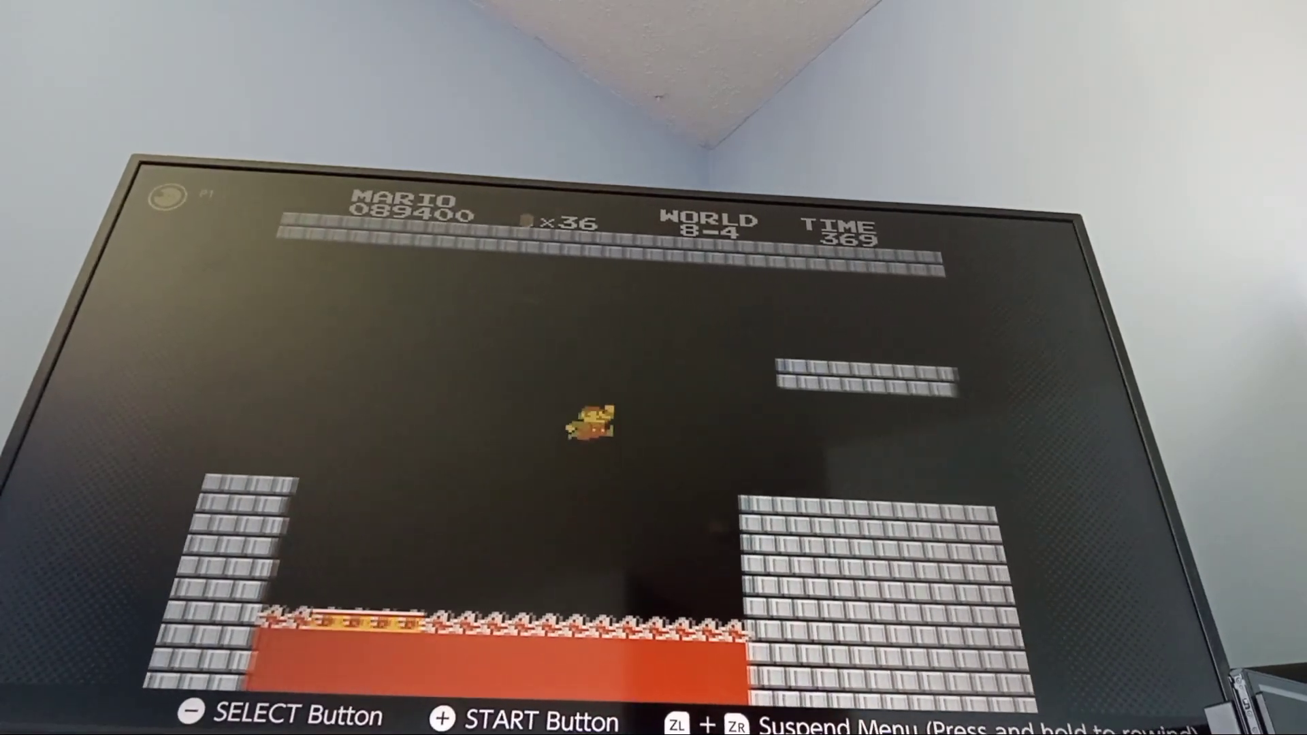
key(Left)
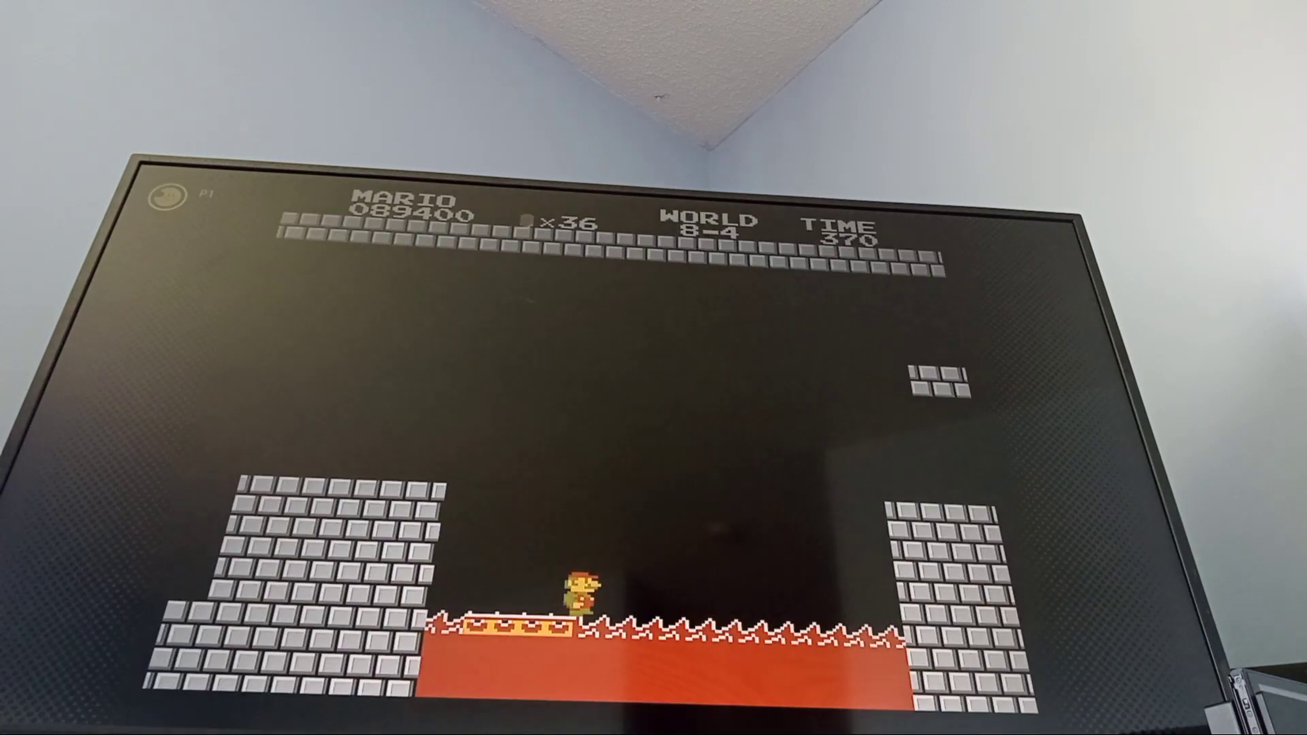
key(Left)
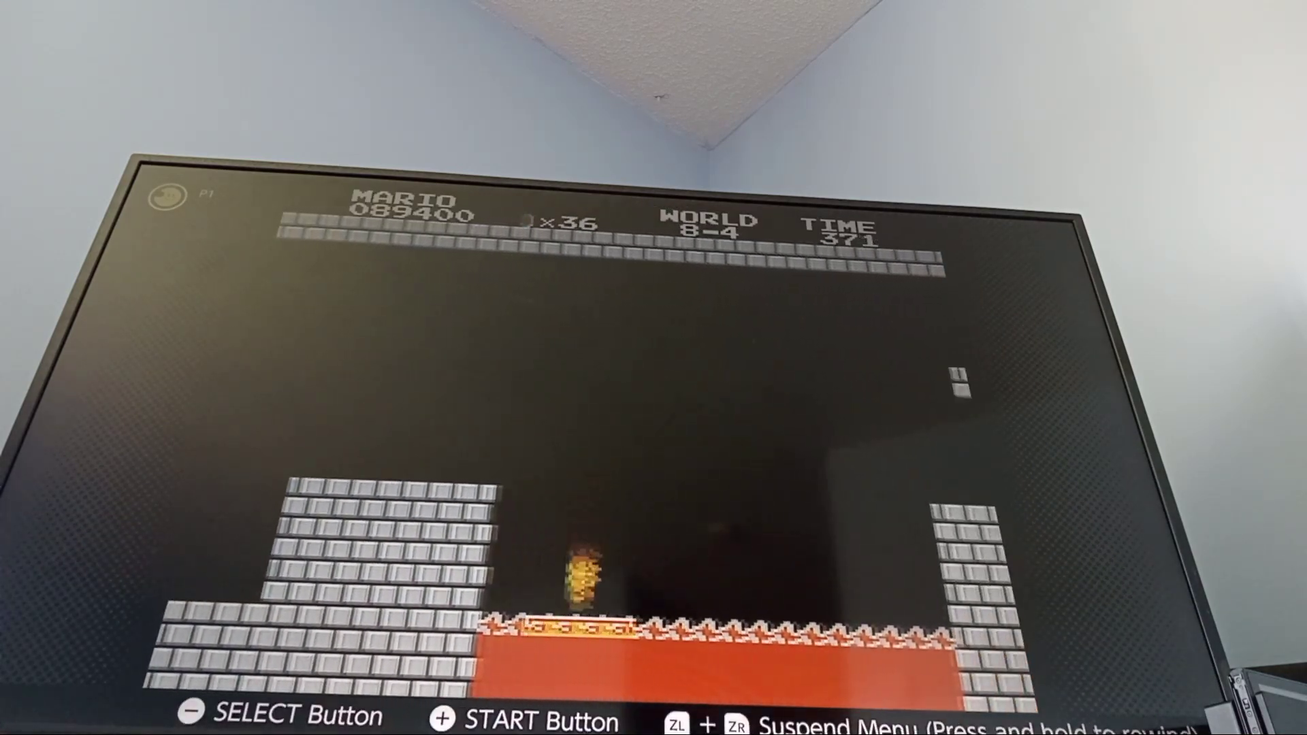
key(Right)
key(Left)
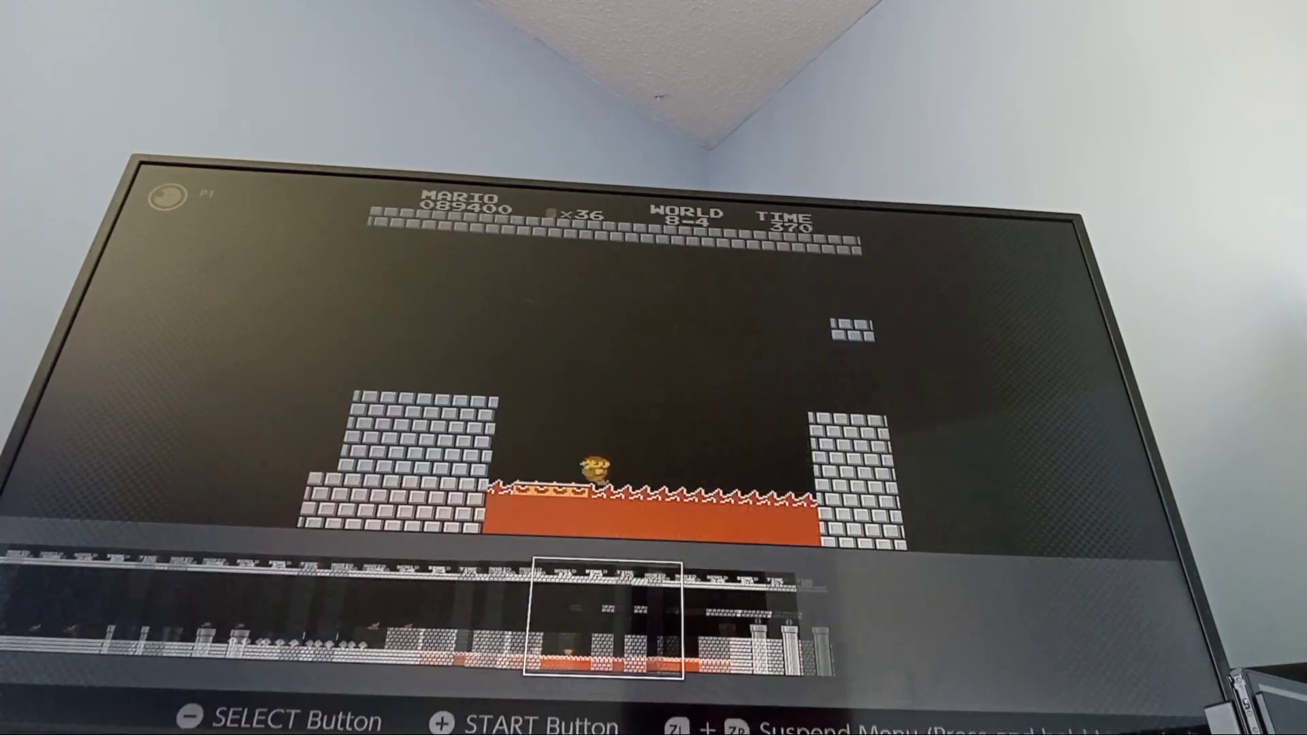
key(Return)
- Land Mario on the brick pillar, then rewind to the lava bridge and resume
key(Right)
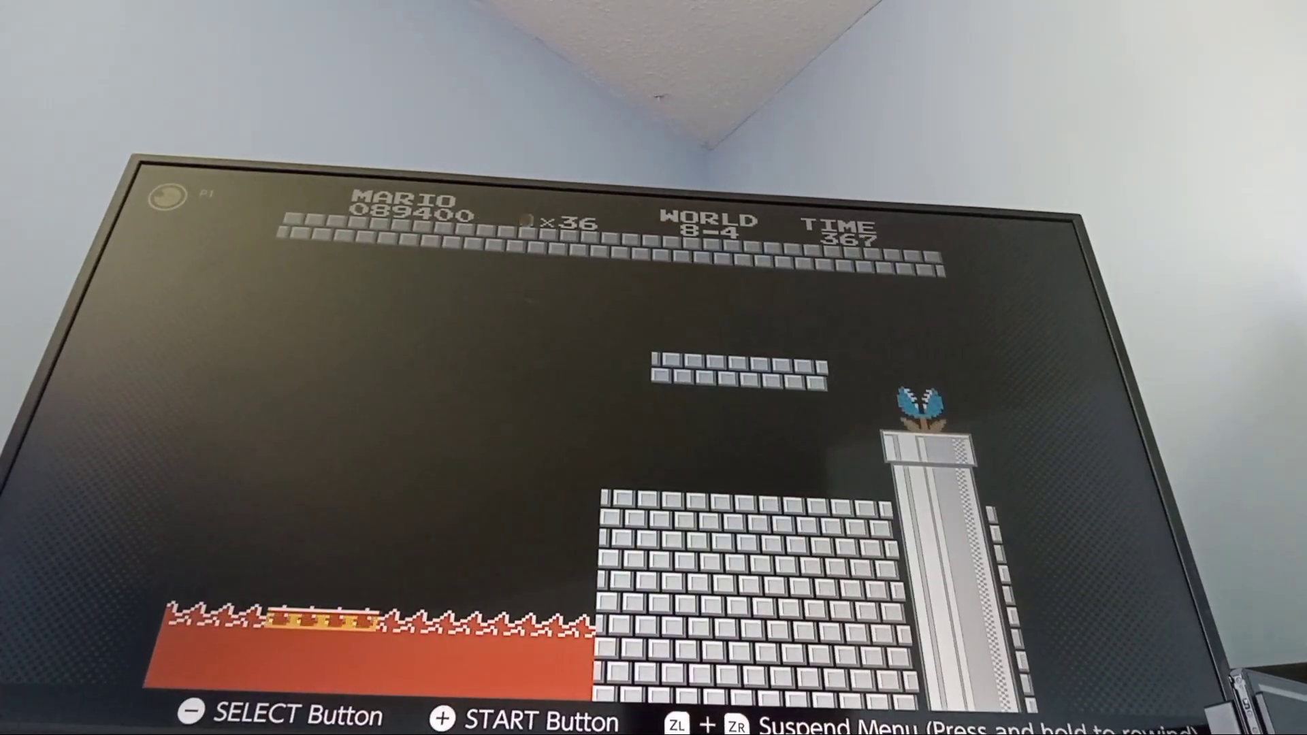
key(Left)
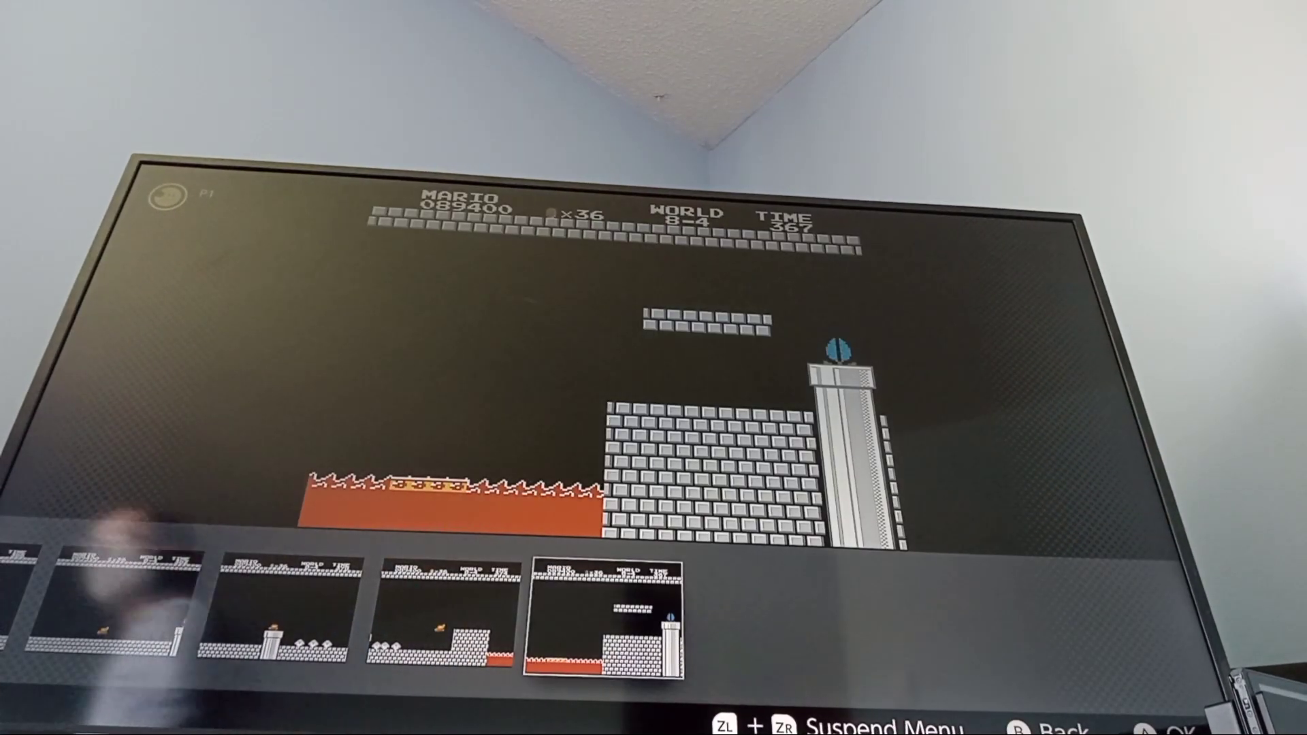
key(Left)
key(Return)
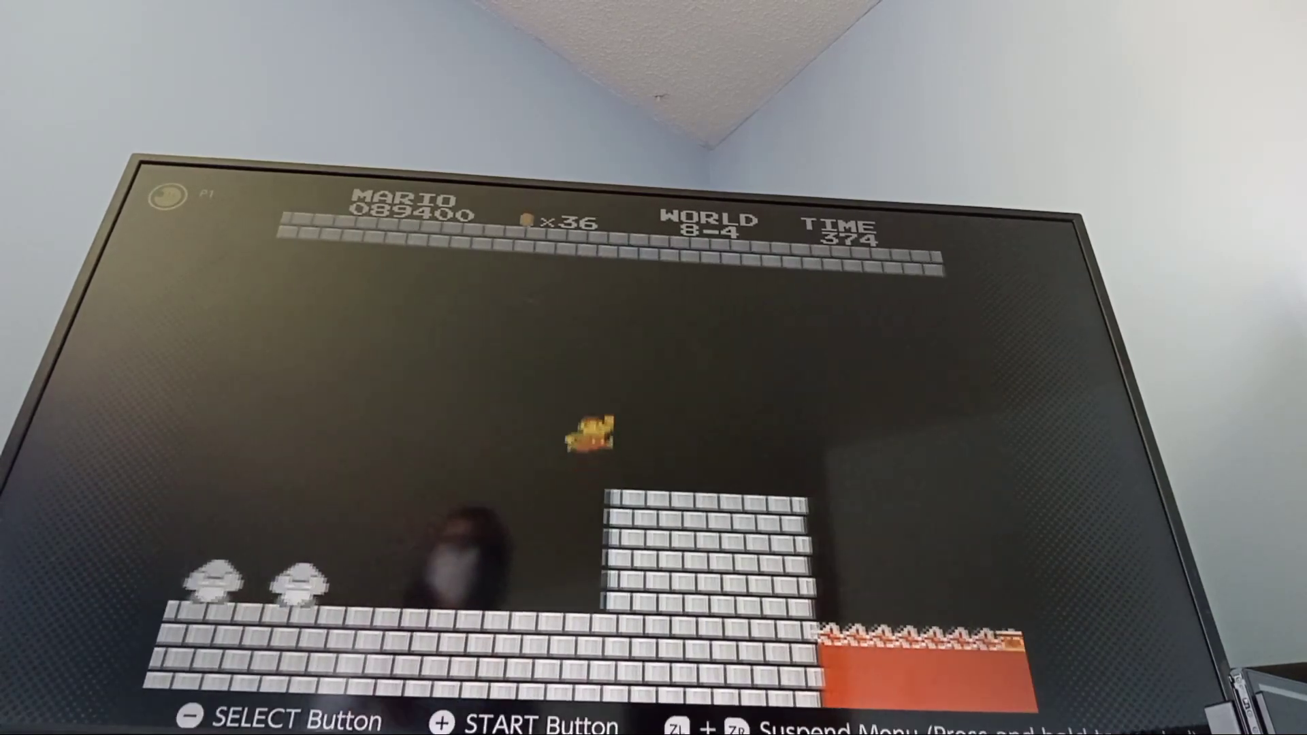
key(Right)
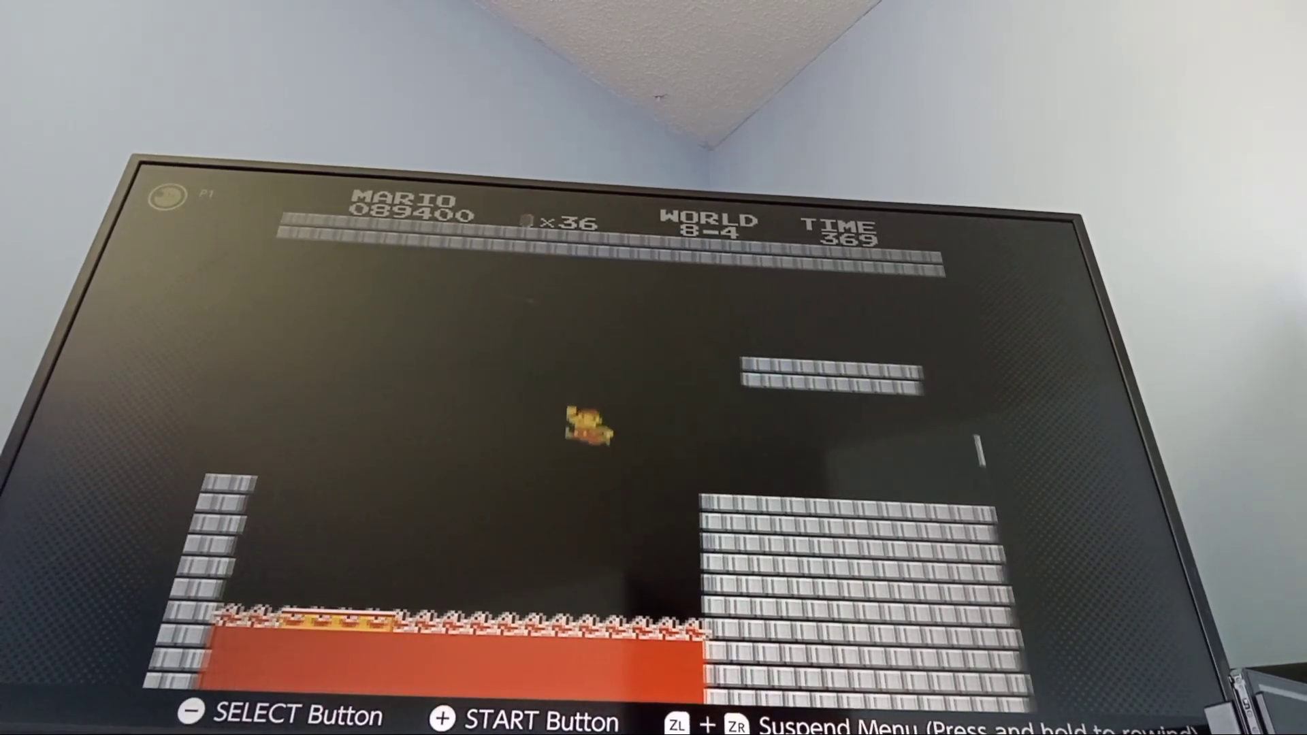
key(Left)
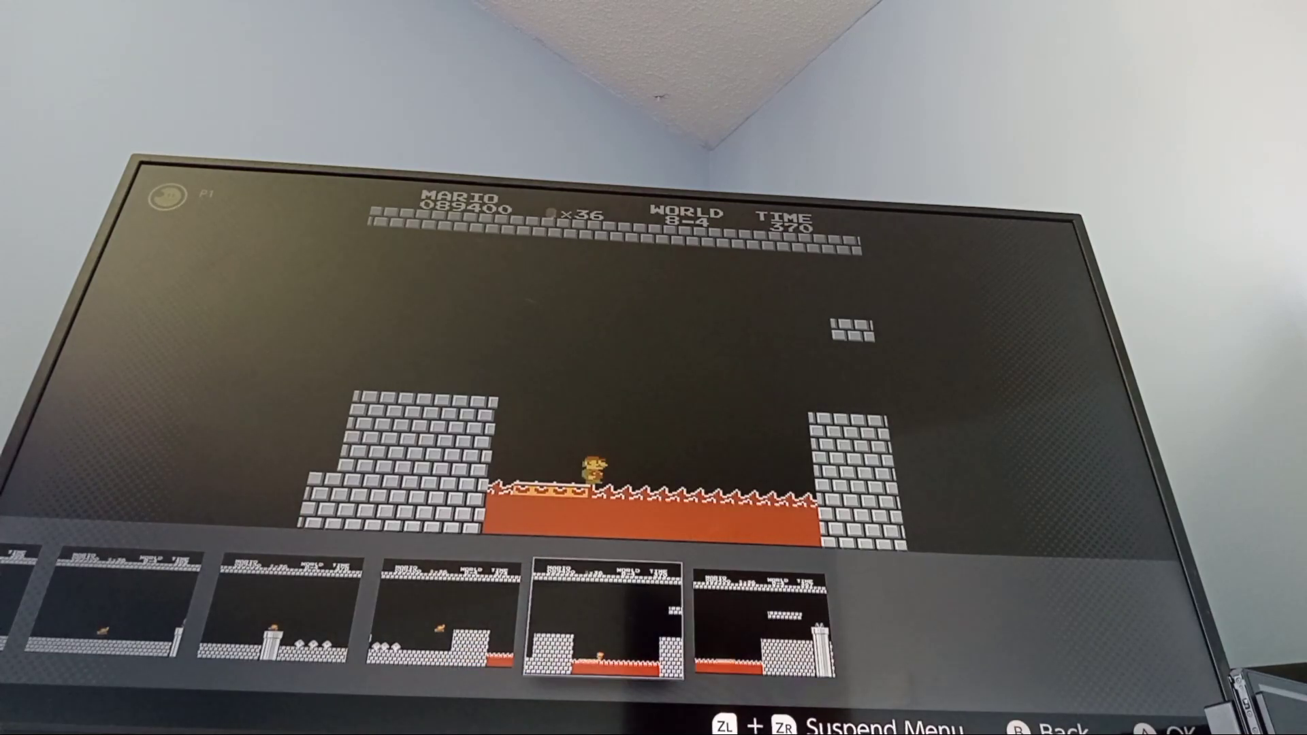
key(Return)
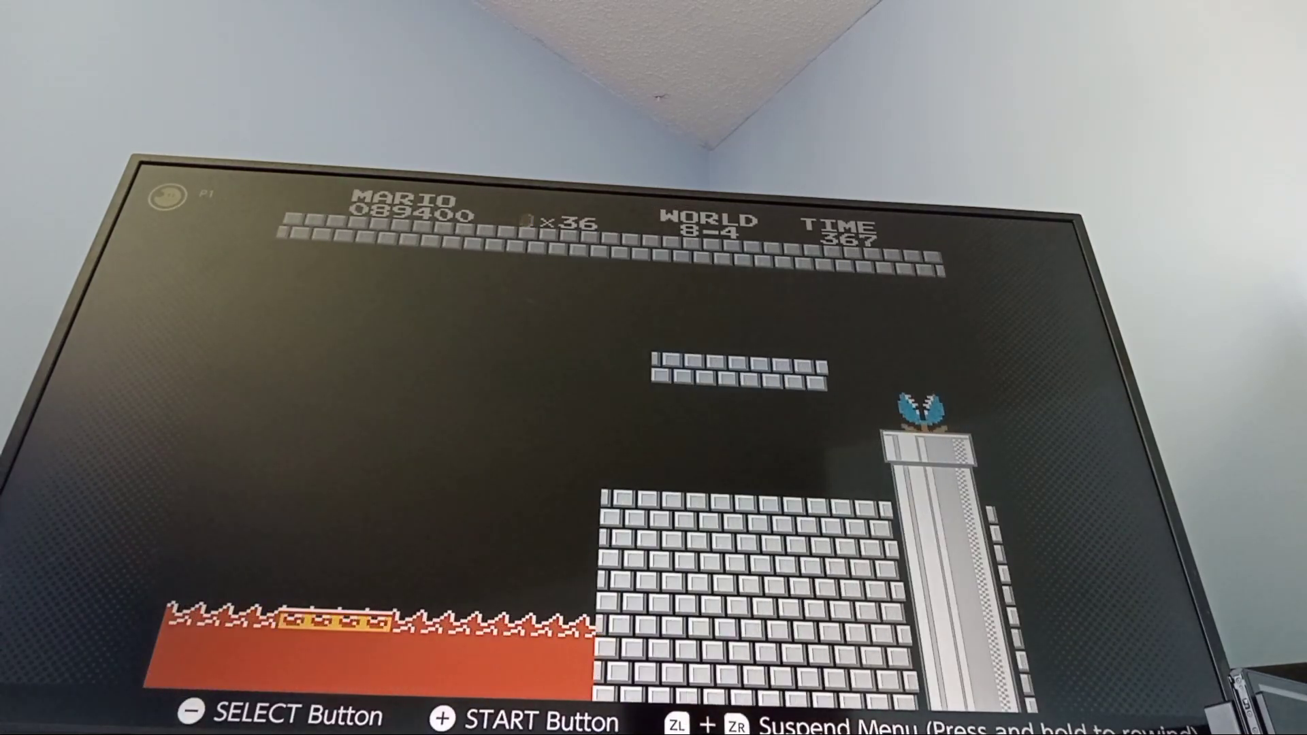
- Rewind to Mario mid-air over the bricks, jump off the pillar, then return to the bridge
key(Left)
key(Return)
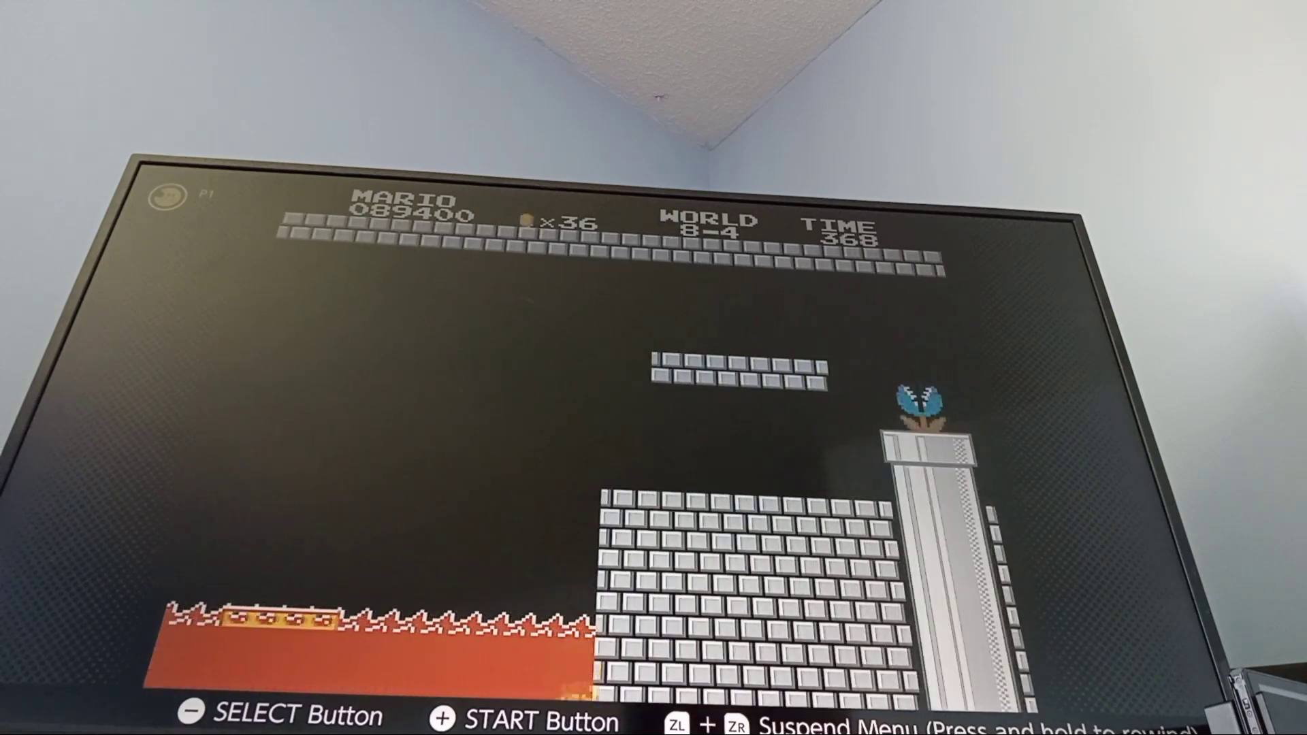
key(Left)
key(Return)
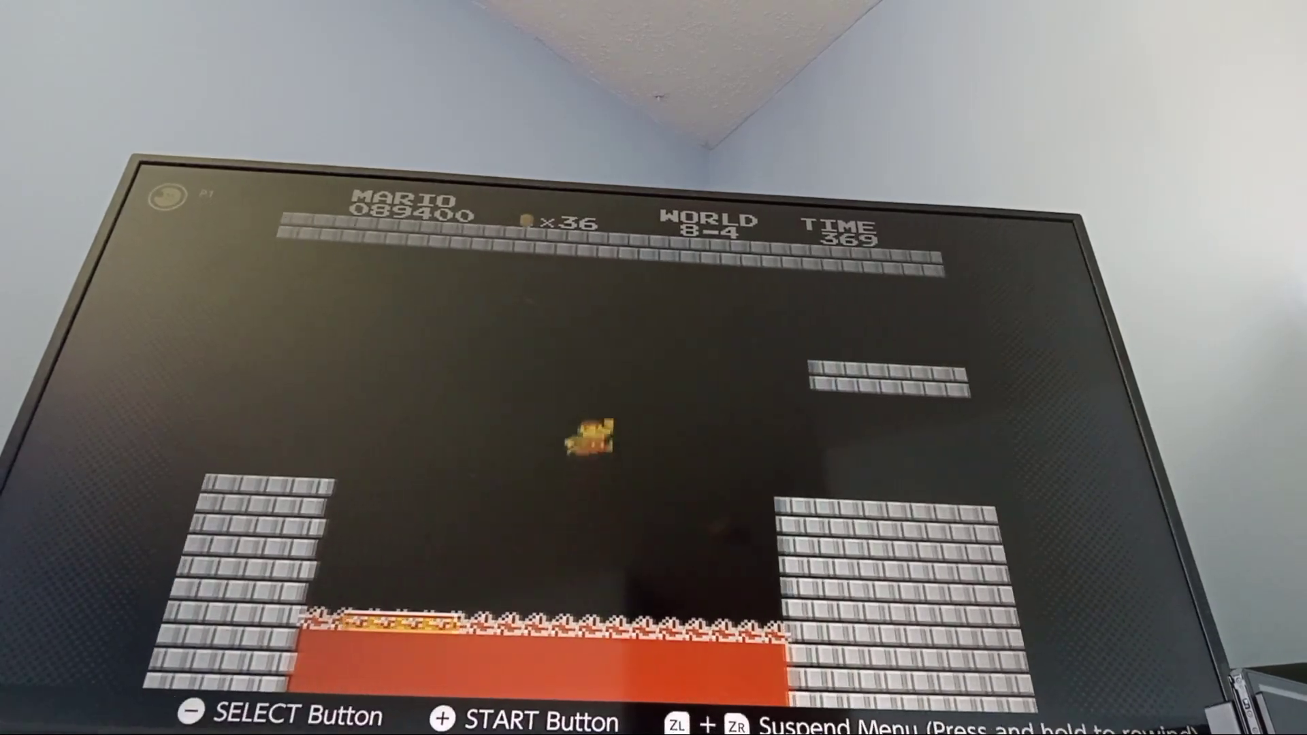
key(Left)
key(Return)
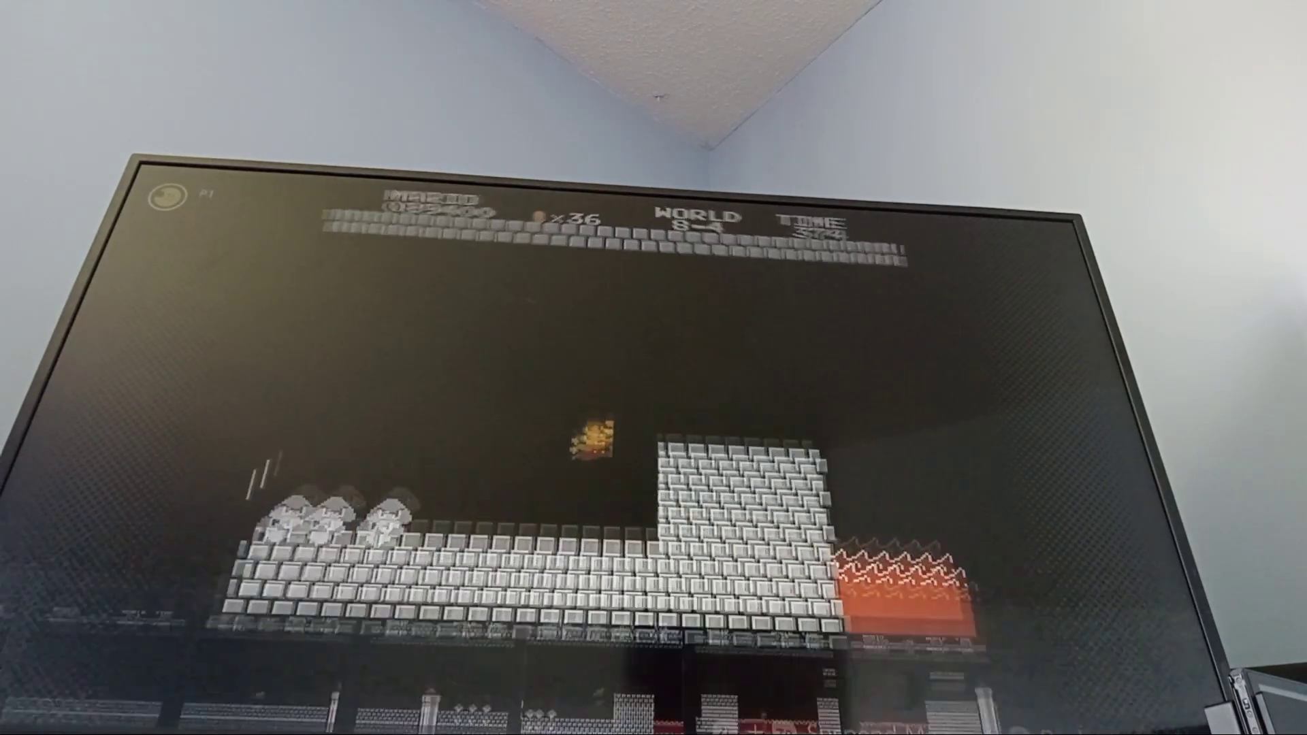
key(Right)
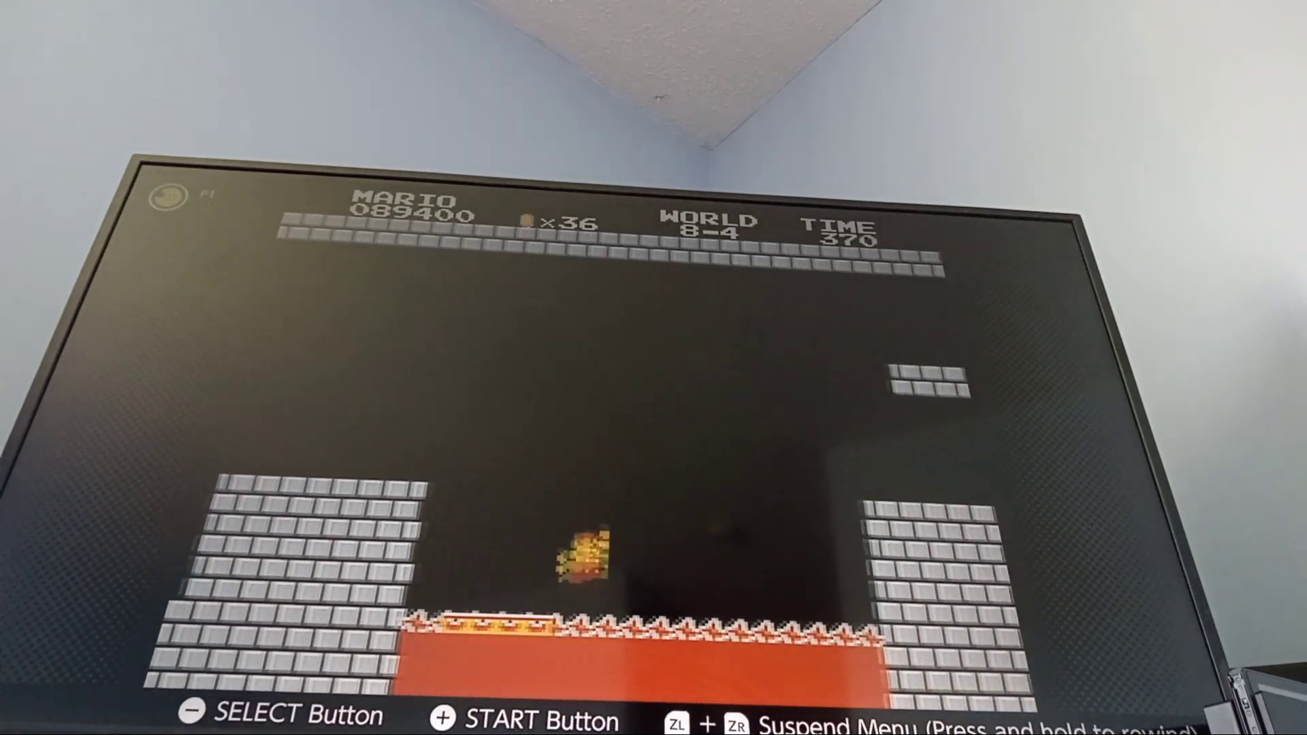
key(Left)
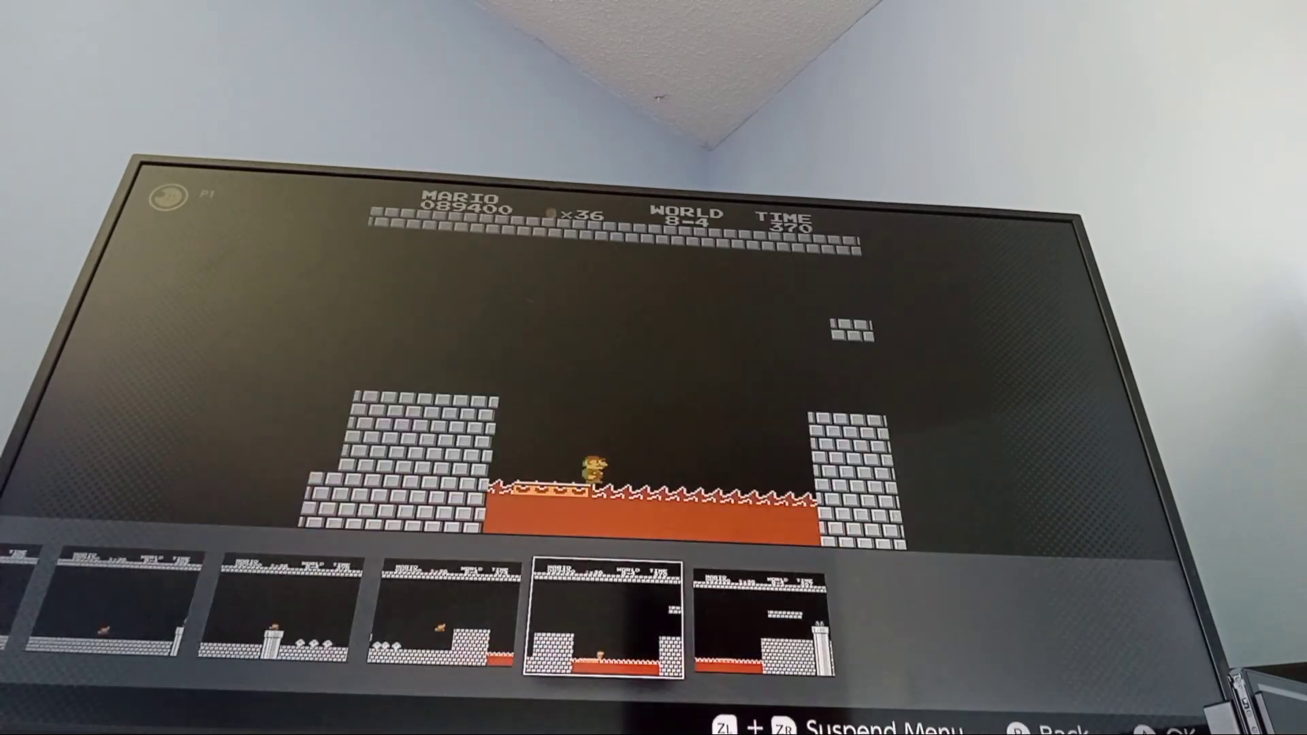
key(Return)
- Land Mario on the brick stack, then rewind to the bridge and resume from mid-air
key(Right)
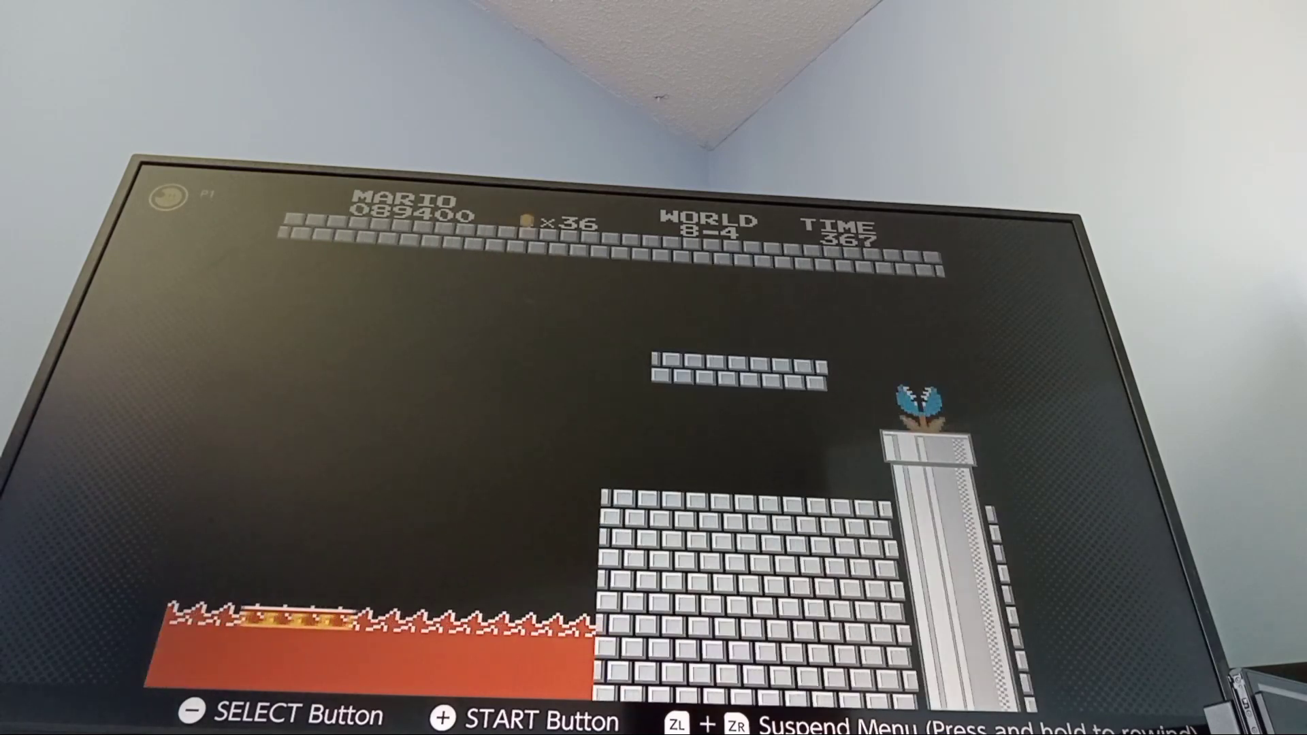
key(Left)
key(Return)
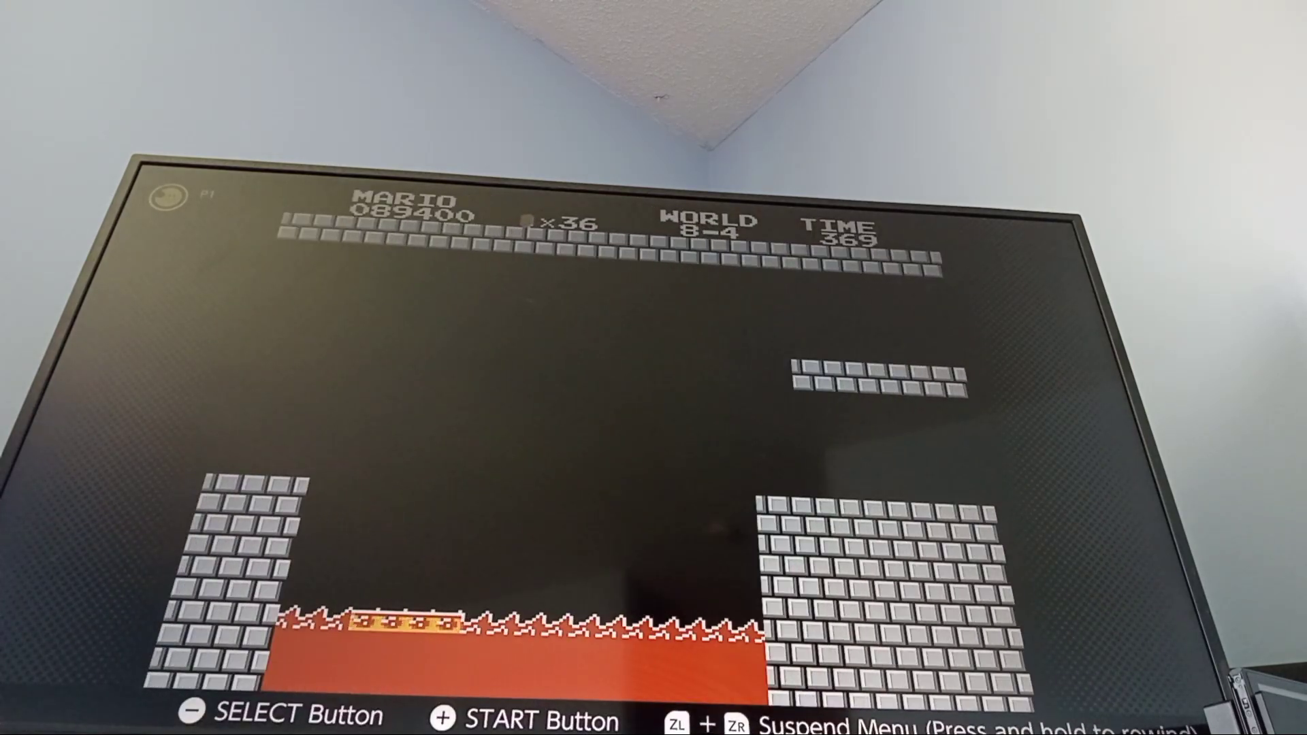
key(Left)
key(Return)
key(Right)
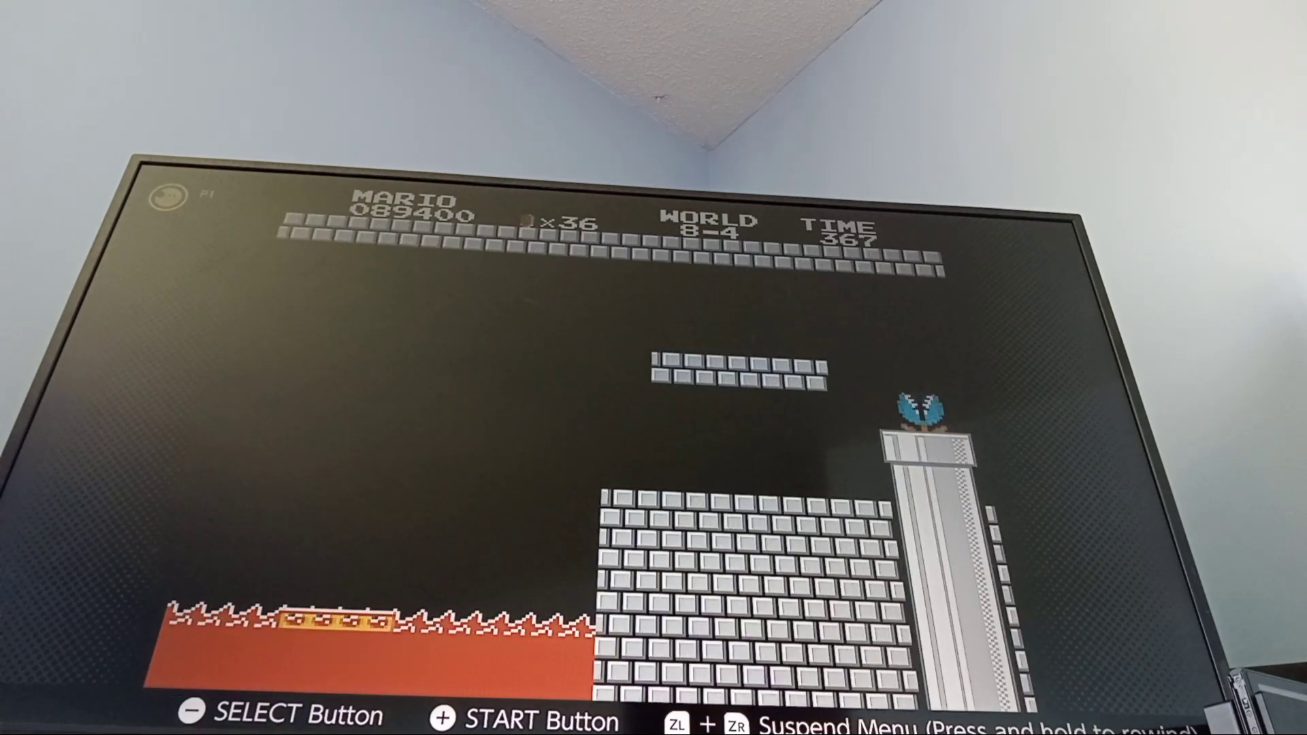
key(Left)
key(Return)
key(Left)
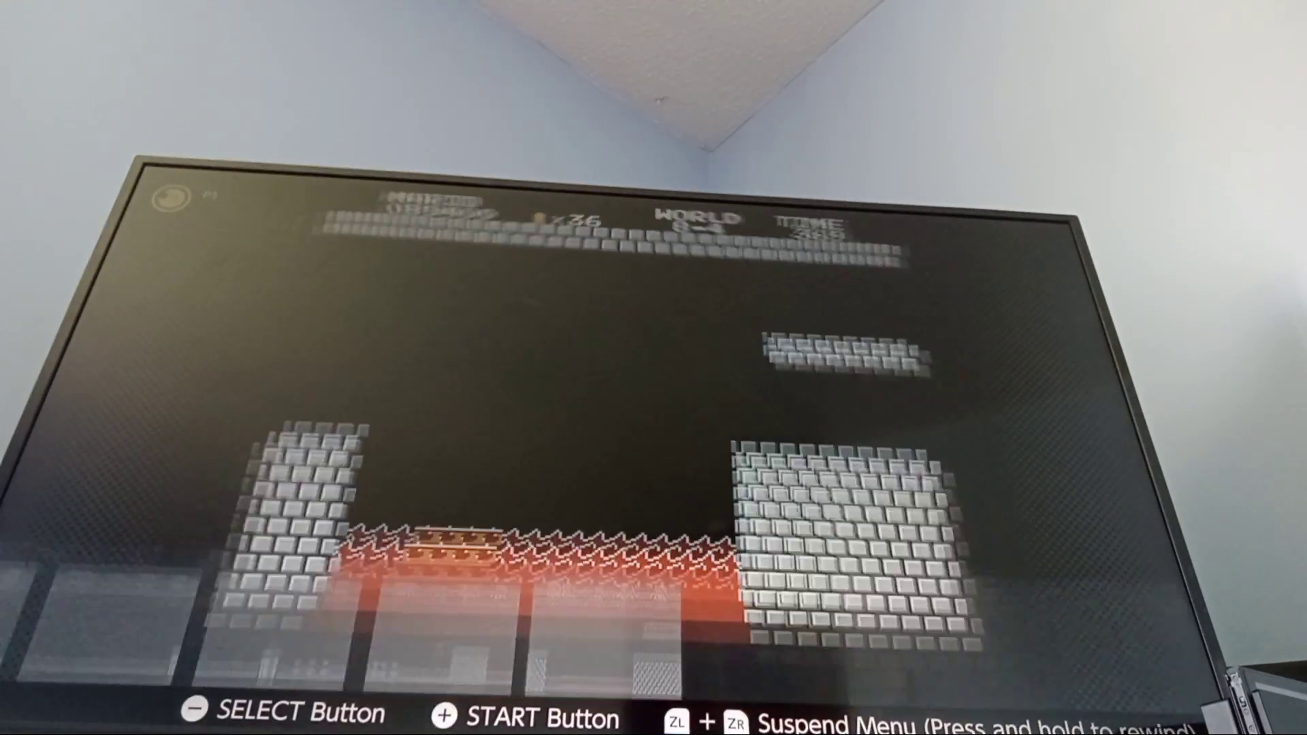
key(Left)
key(Return)
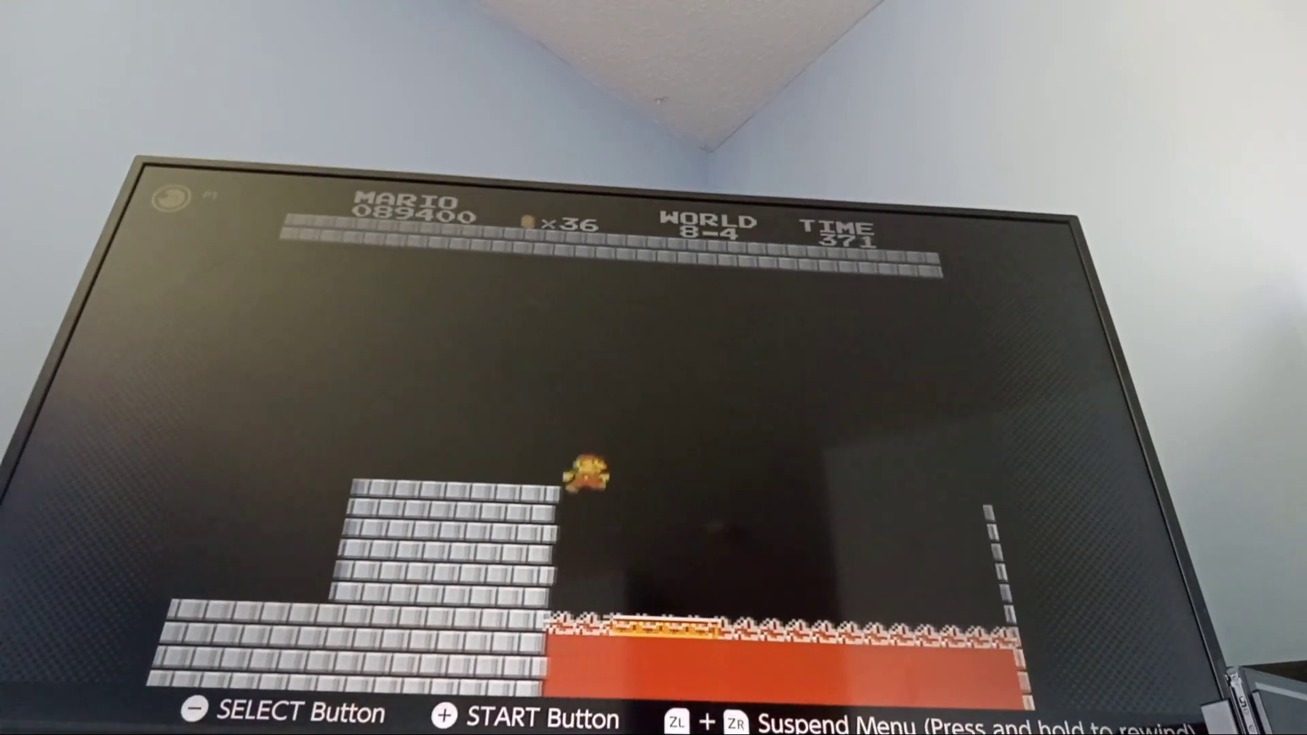
- Scrub back and forth around the lava pit, undoing falls, until Mario jumps toward the lava bridge
key(Right)
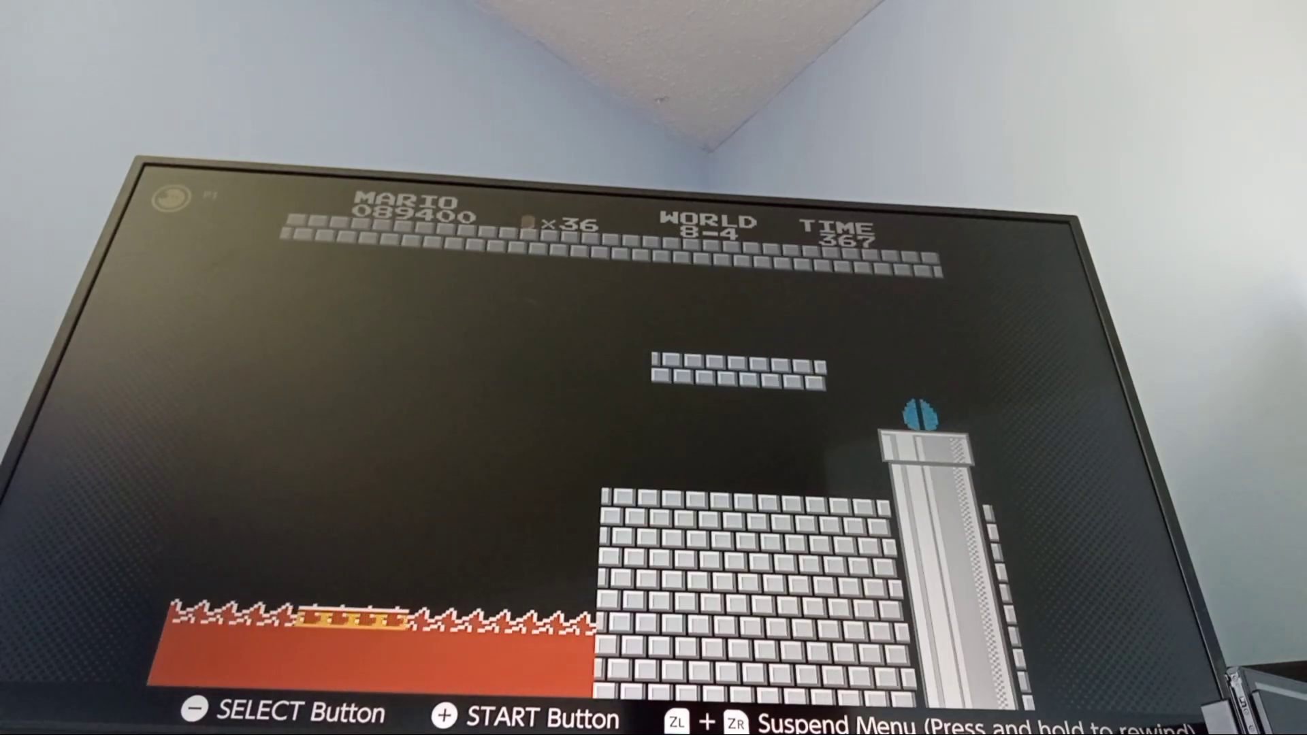
key(Left)
key(Return)
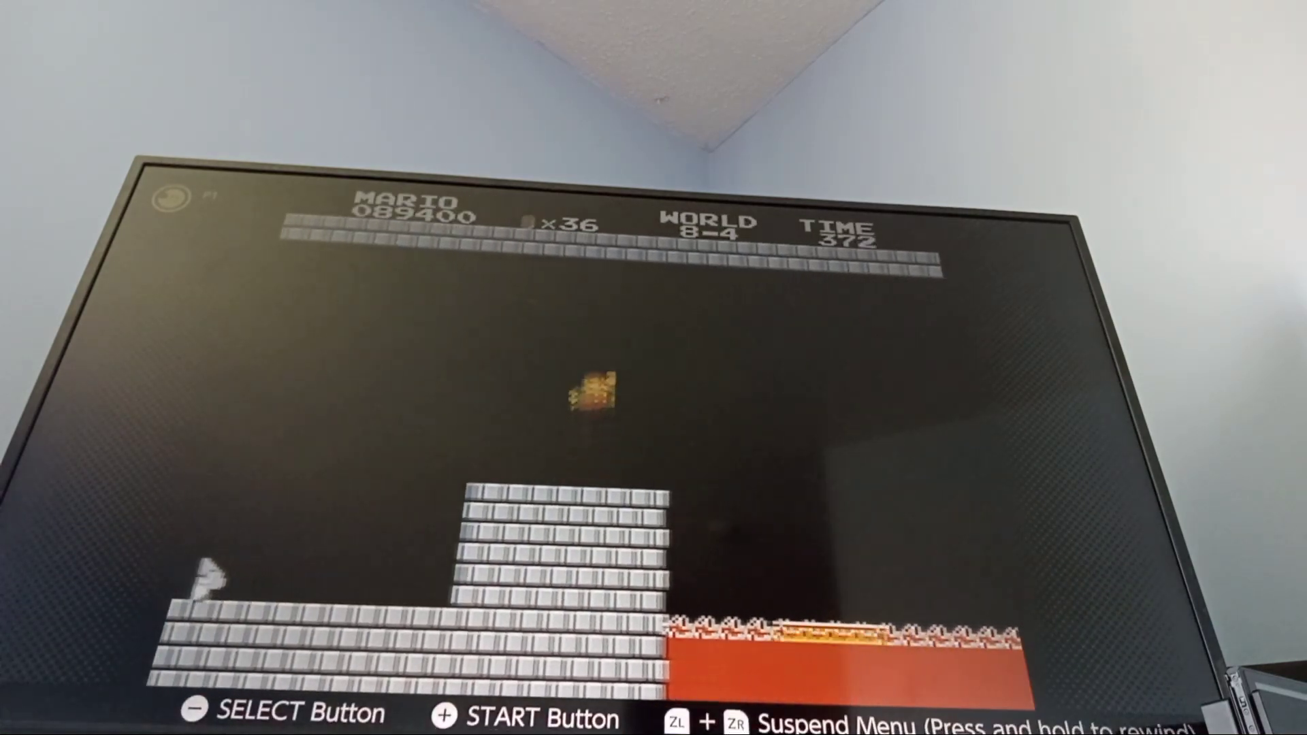
key(Right)
key(Left)
key(Return)
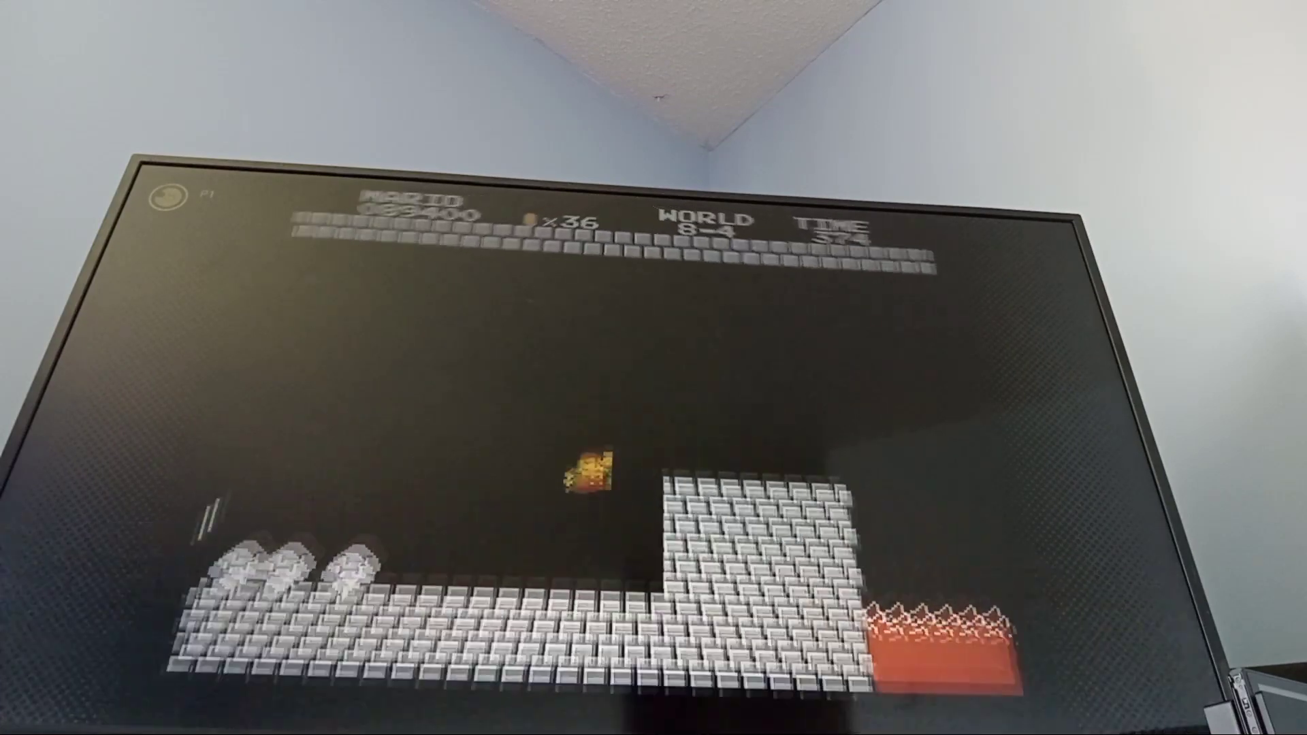
key(Right)
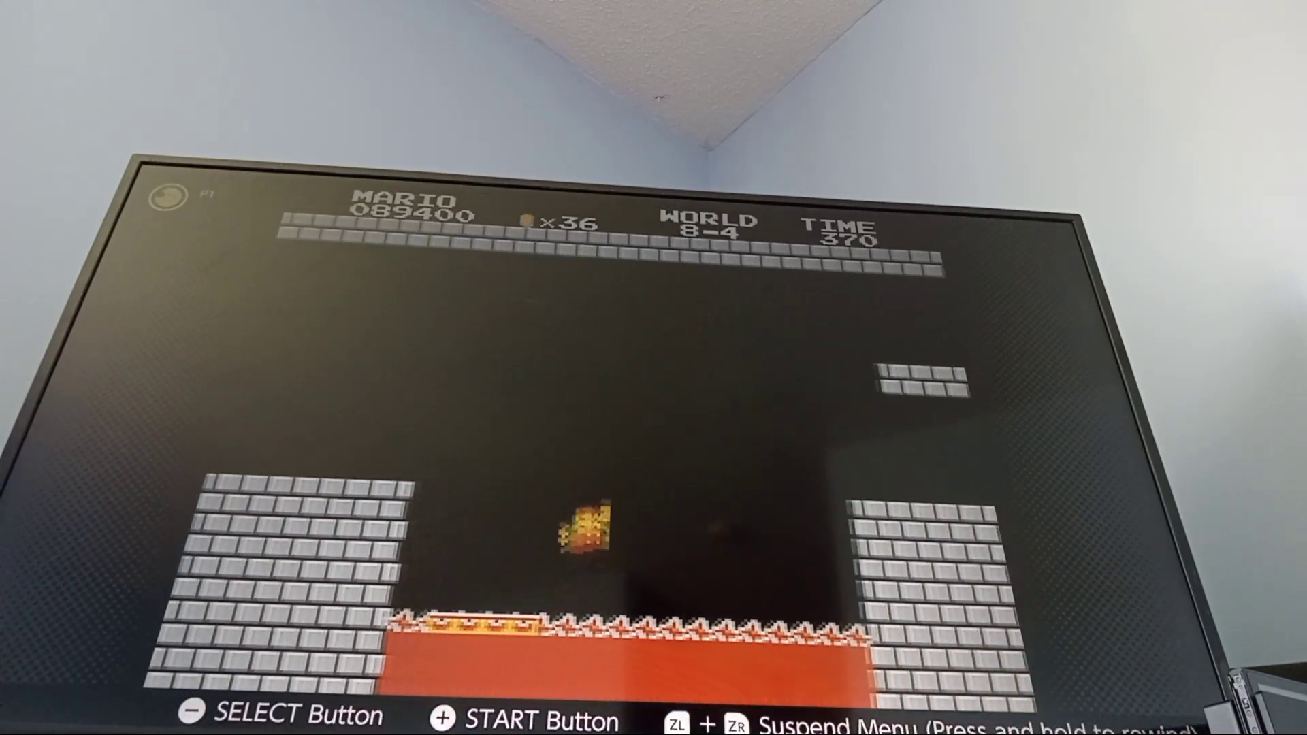
key(Left)
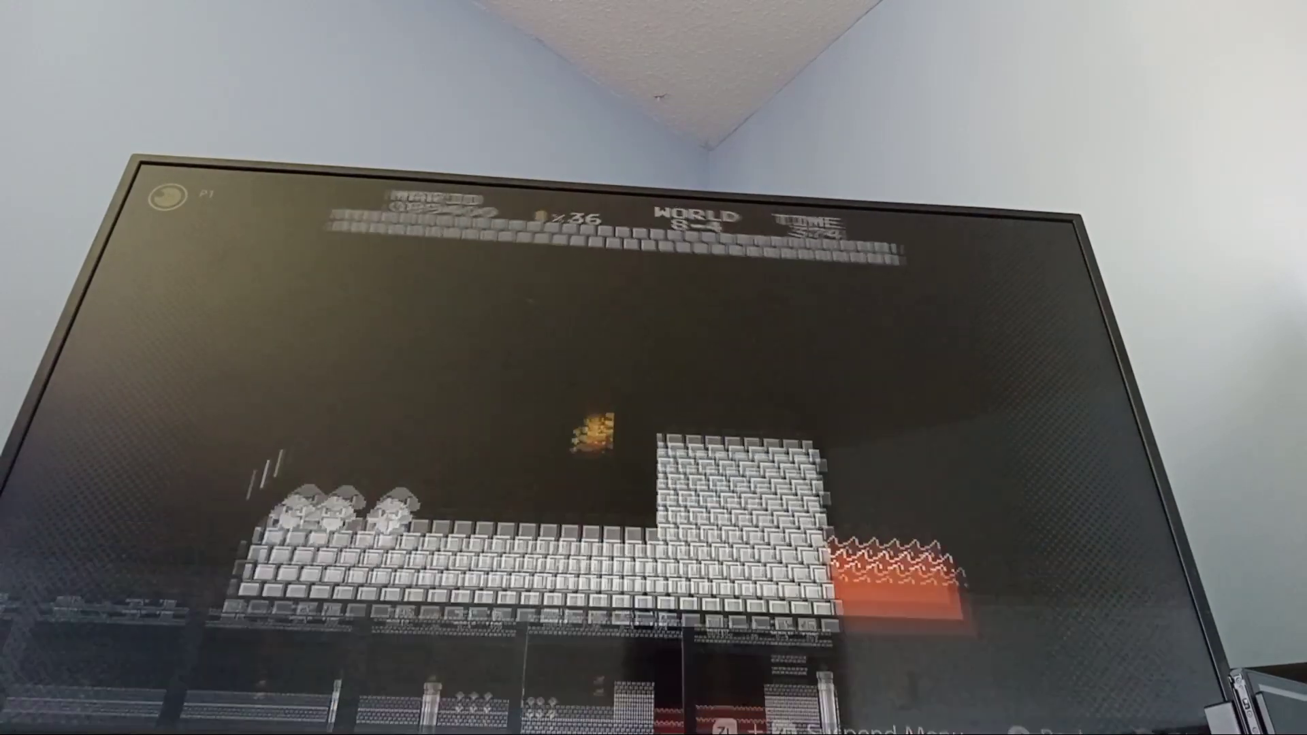
key(Return)
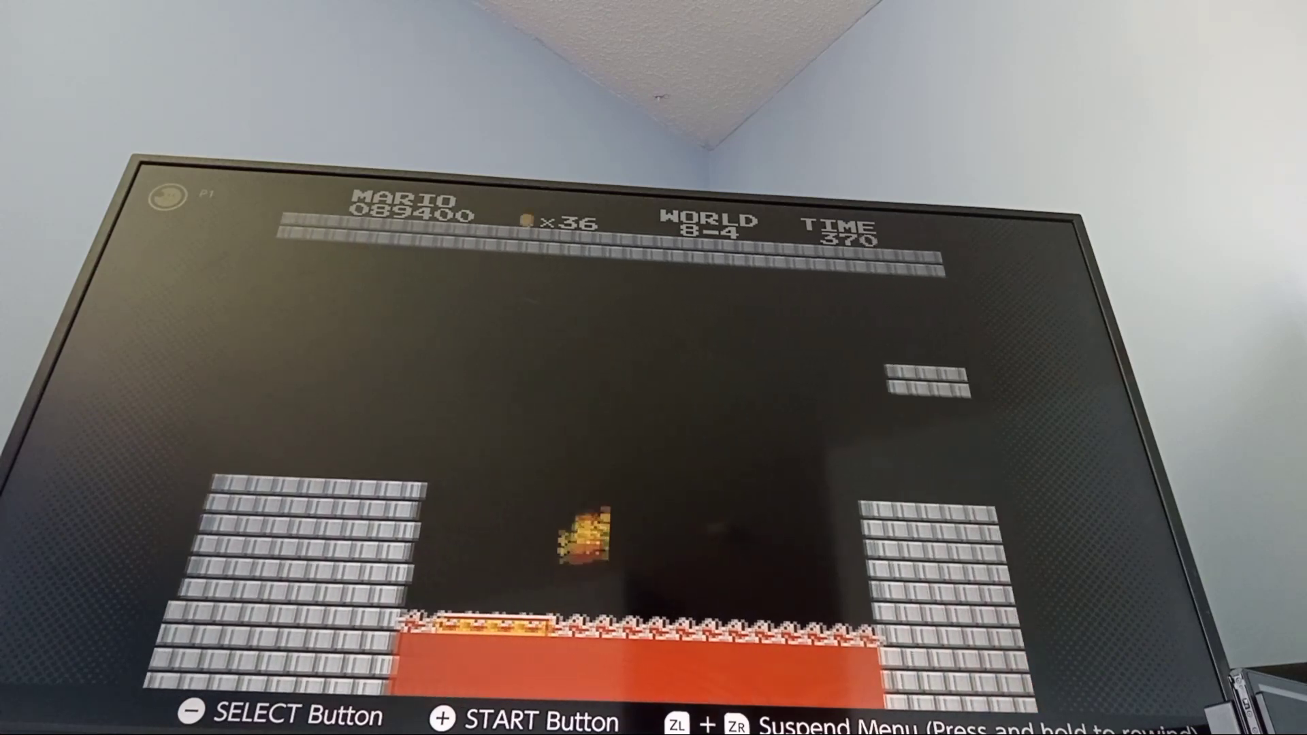
key(Left)
key(Return)
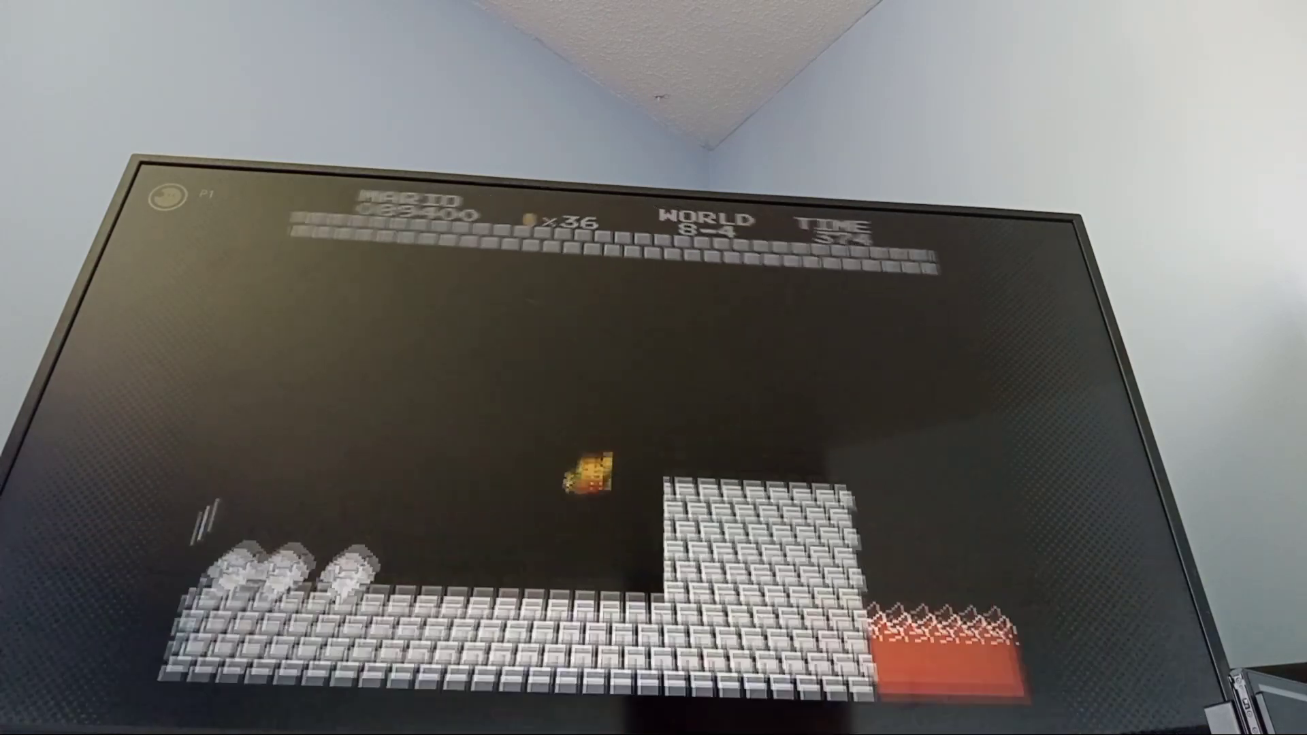
key(Right)
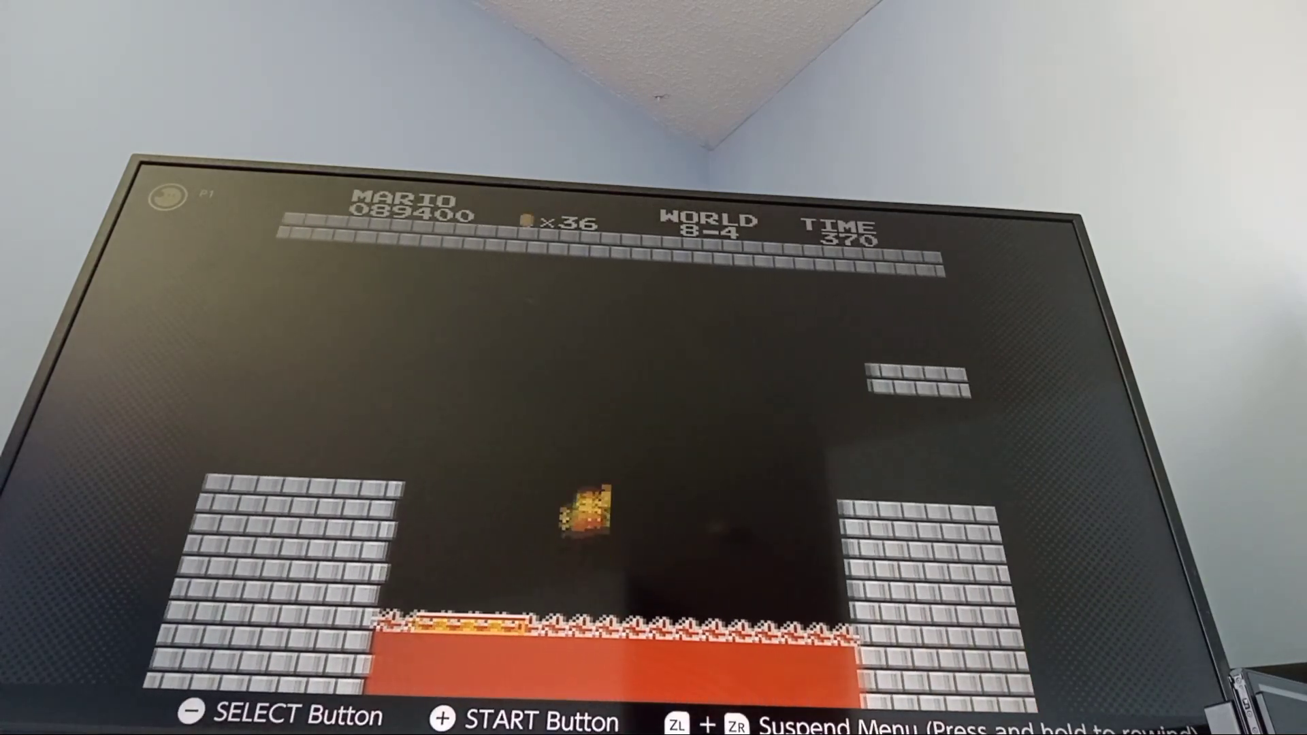
- Rewind to the lava bridge before the Goombas, resume, and jump right across the gap
key(Left)
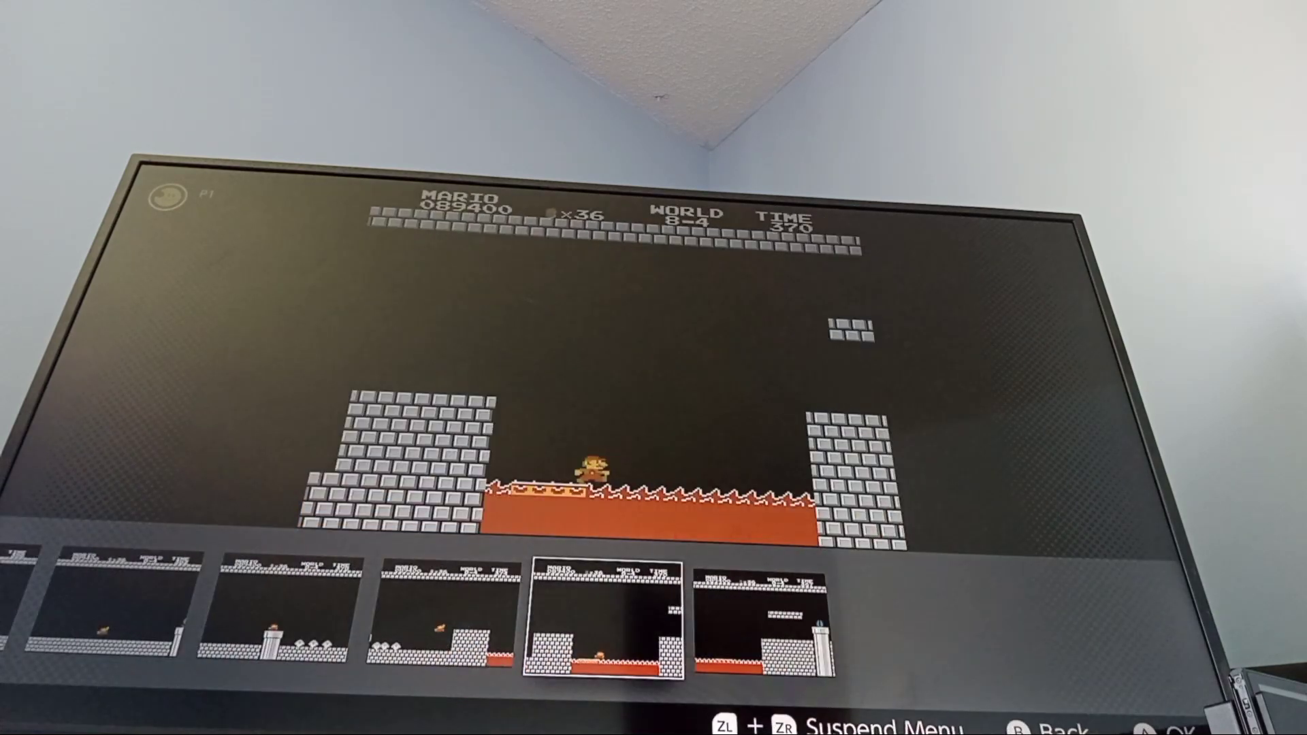
key(Left)
key(Return)
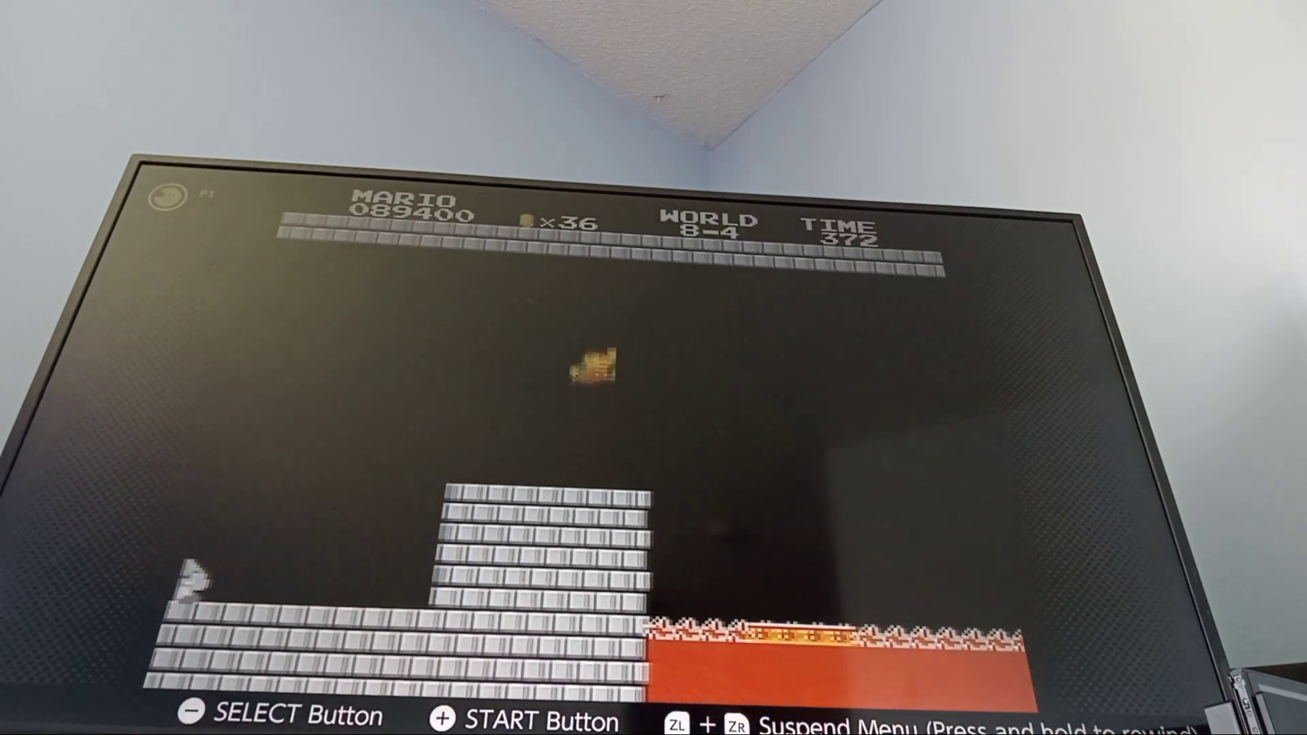
key(Right)
- Rewind the failed jump to the bridge and resume near the Goombas
key(Right)
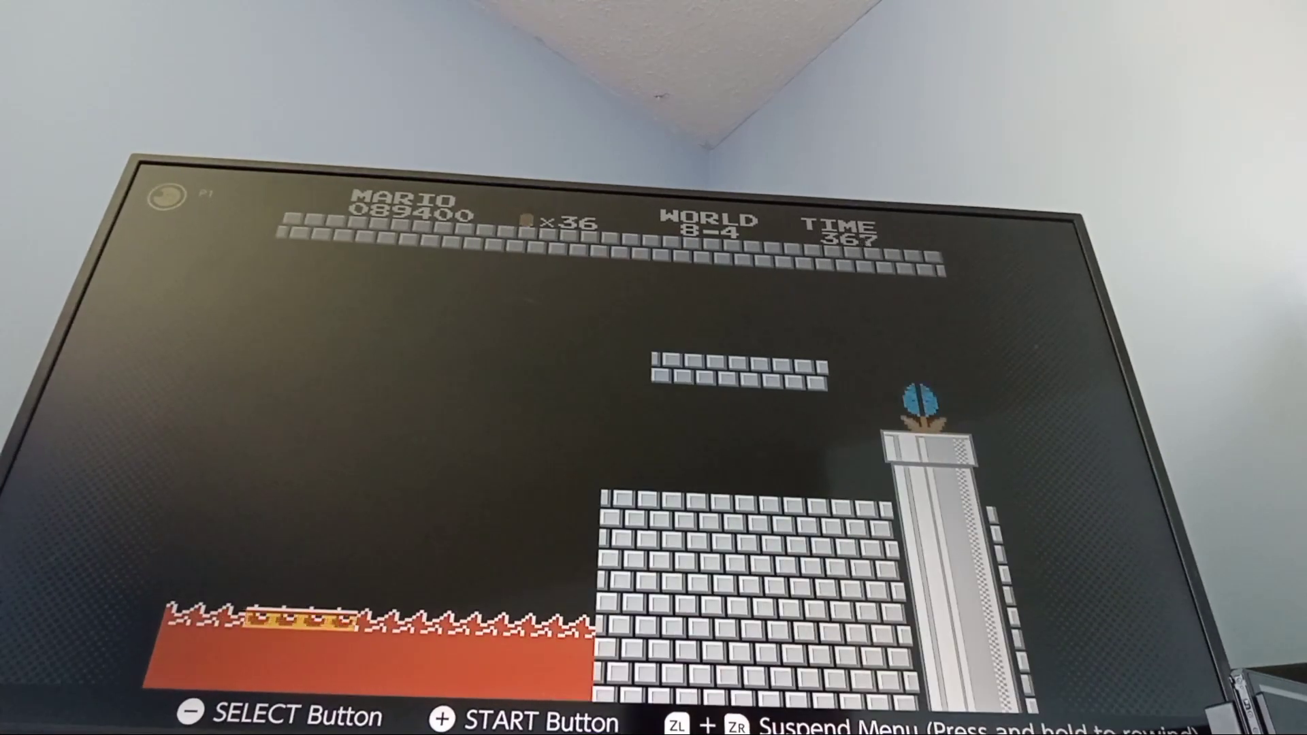
key(Left)
key(Return)
key(Right)
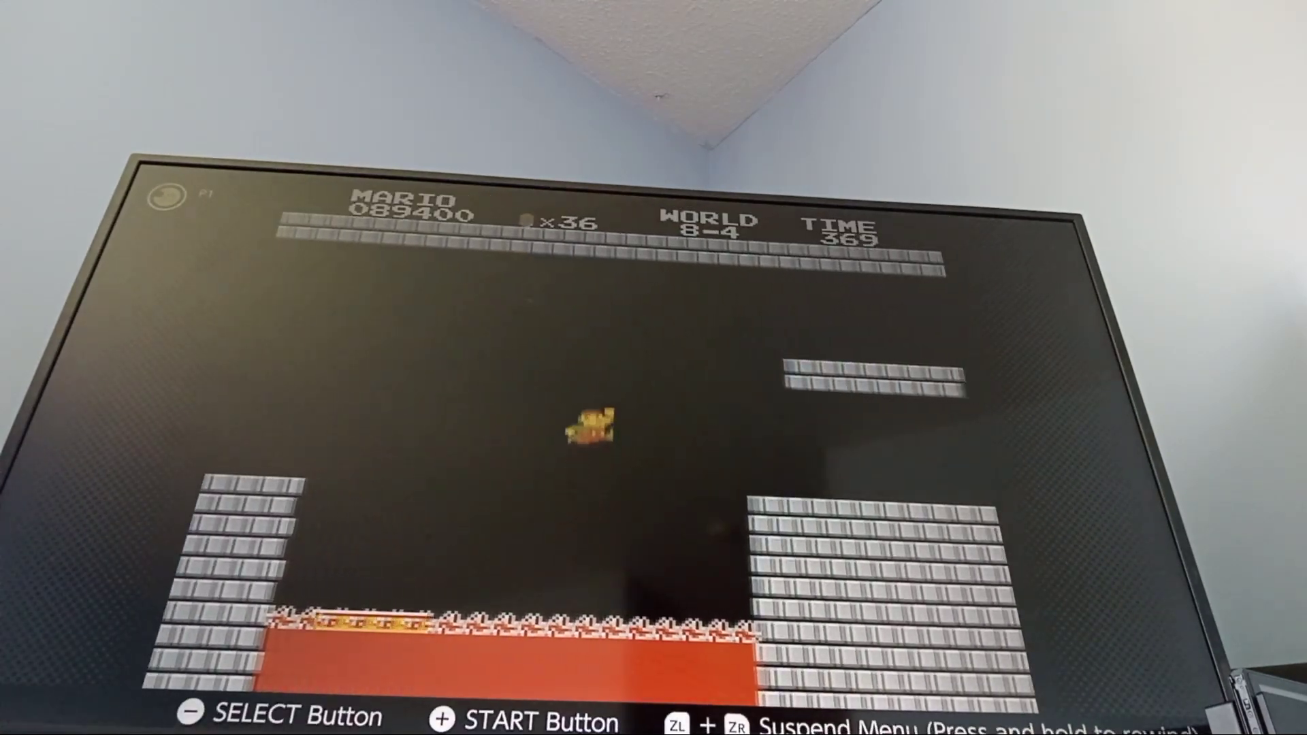
key(Left)
key(Return)
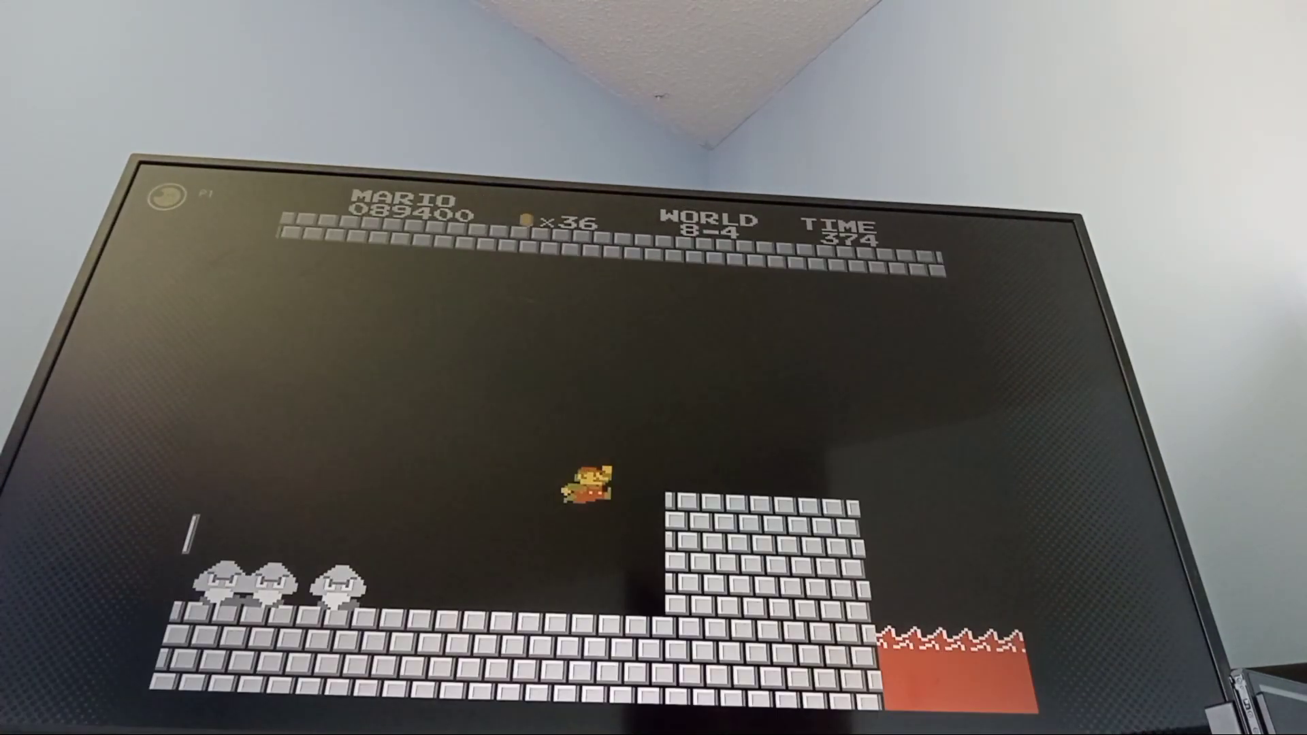
- Jump off the brick stack over the lava, rewinding to before the Goombas to retry
key(Right)
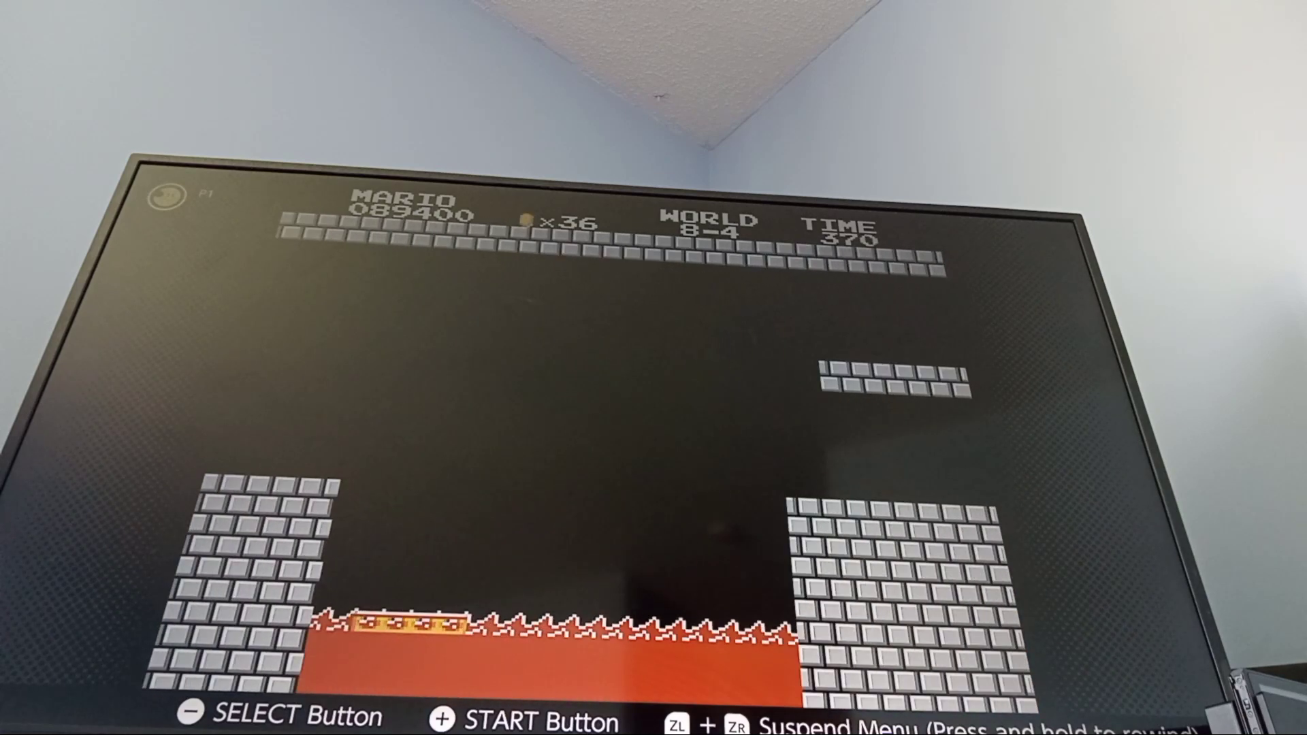
key(Left)
key(Right)
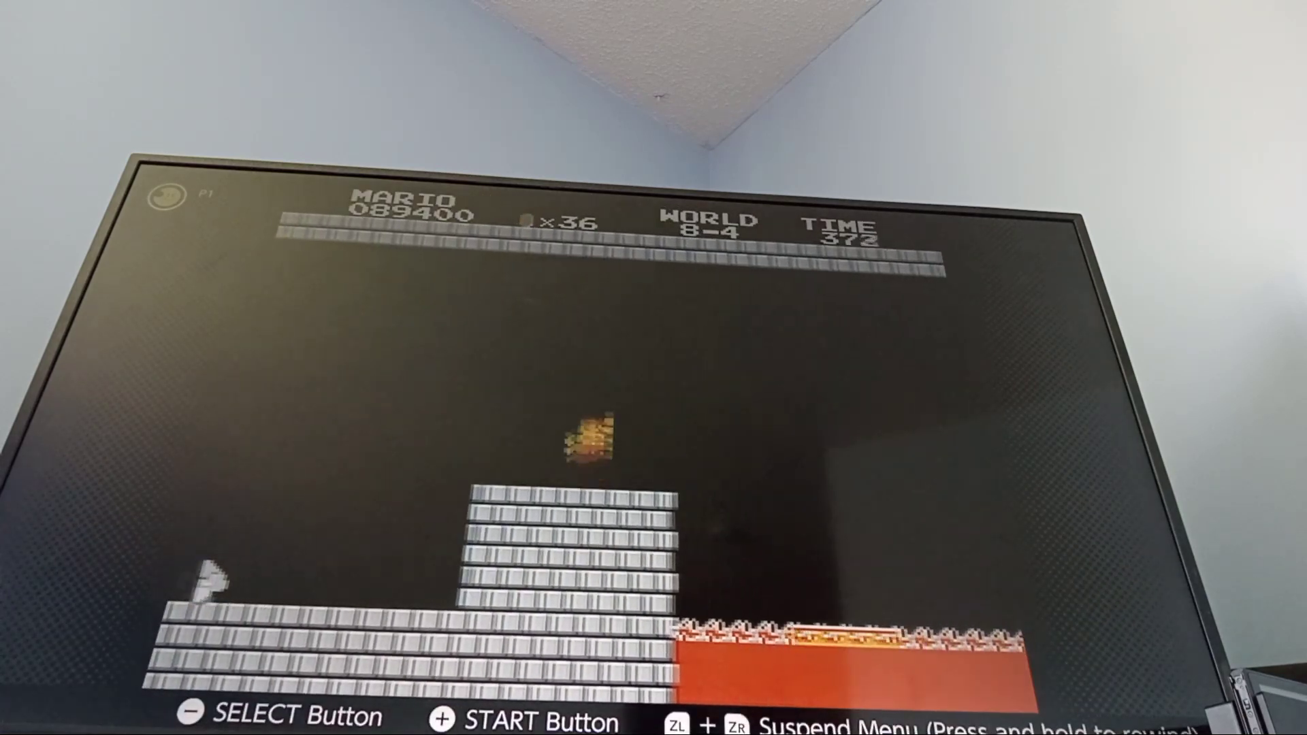
key(ctrl+shift)
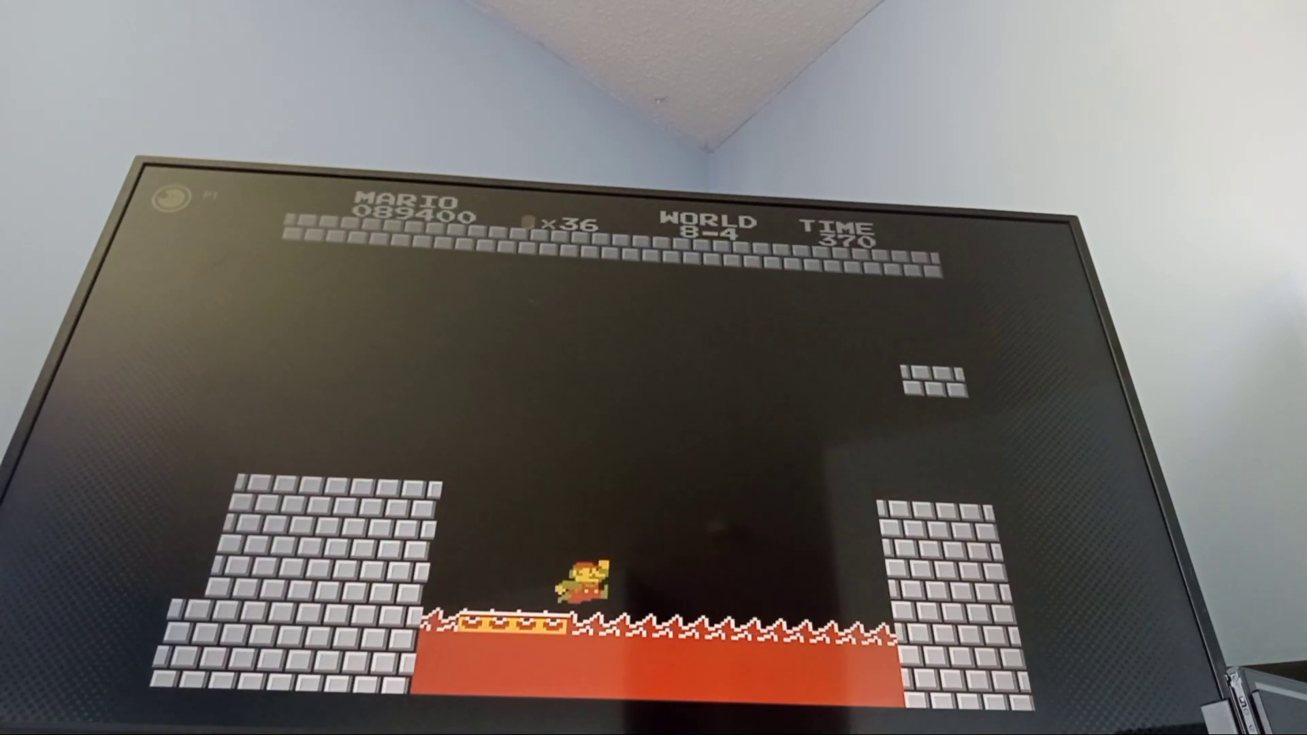
key(Right)
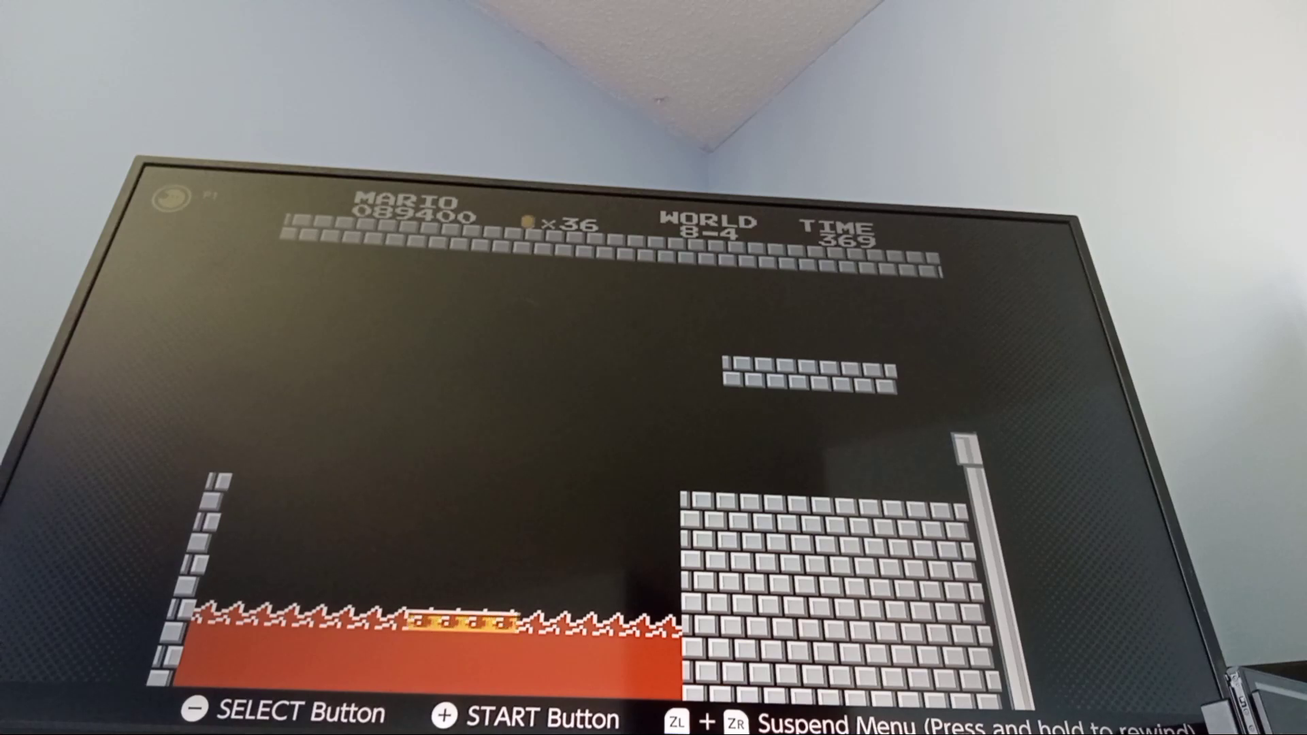
- Rewind two more missed attempts to earlier lava bridge moments, resuming each time
key(ctrl+shift)
key(Left)
key(Return)
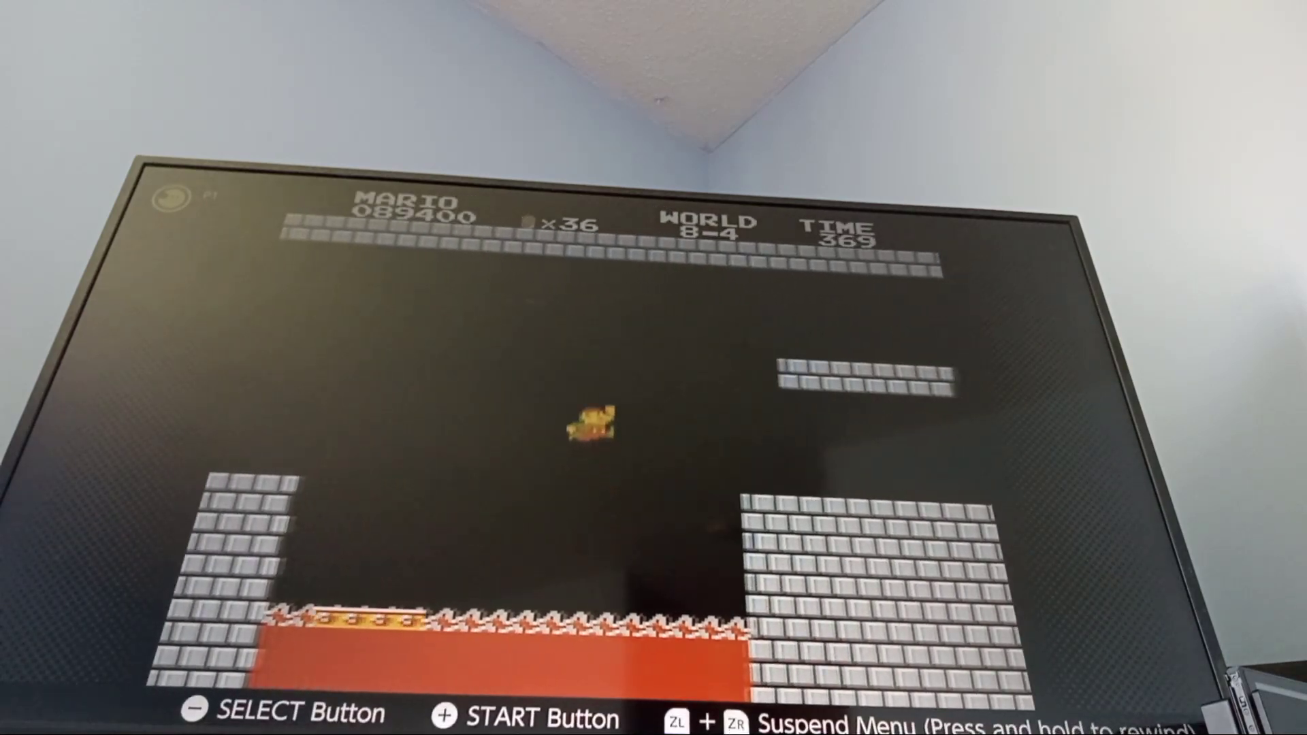
key(ctrl+shift)
key(Left)
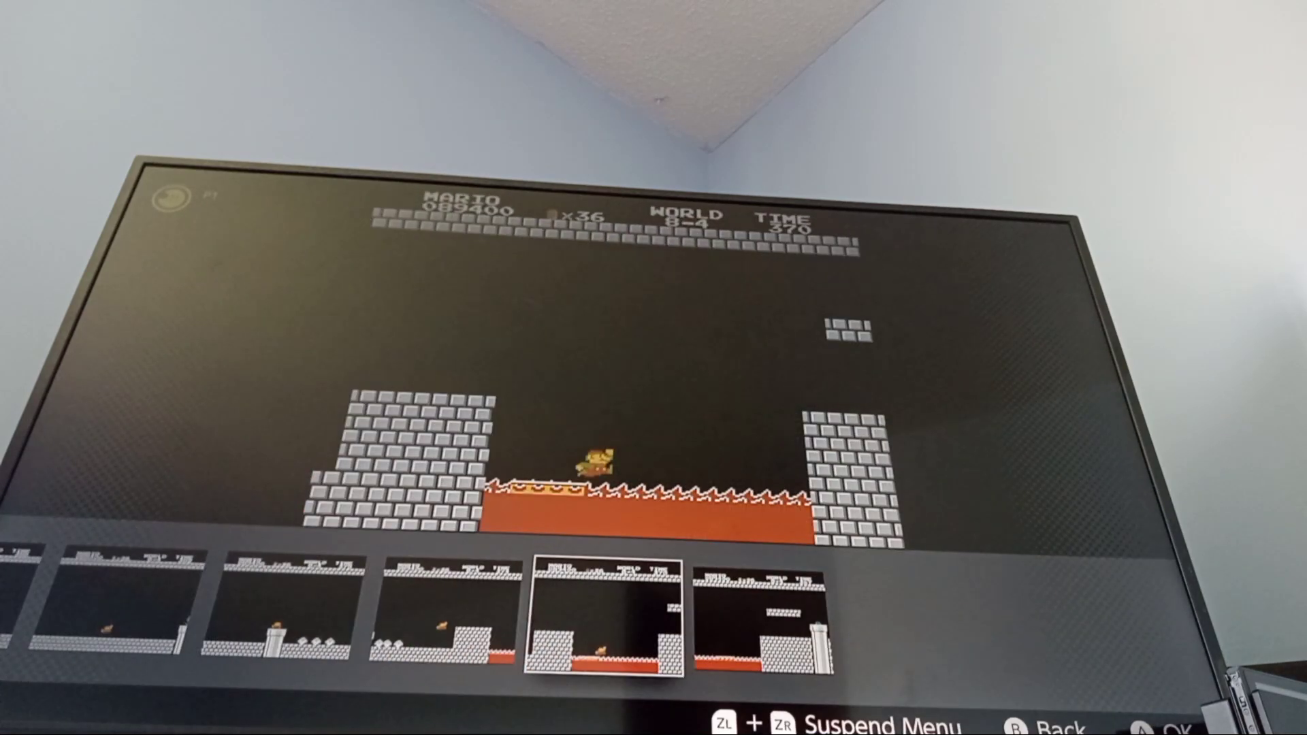
key(Return)
- Retry the lava crossing, then rewind the miss to timer 374 near the Goombas
key(Right)
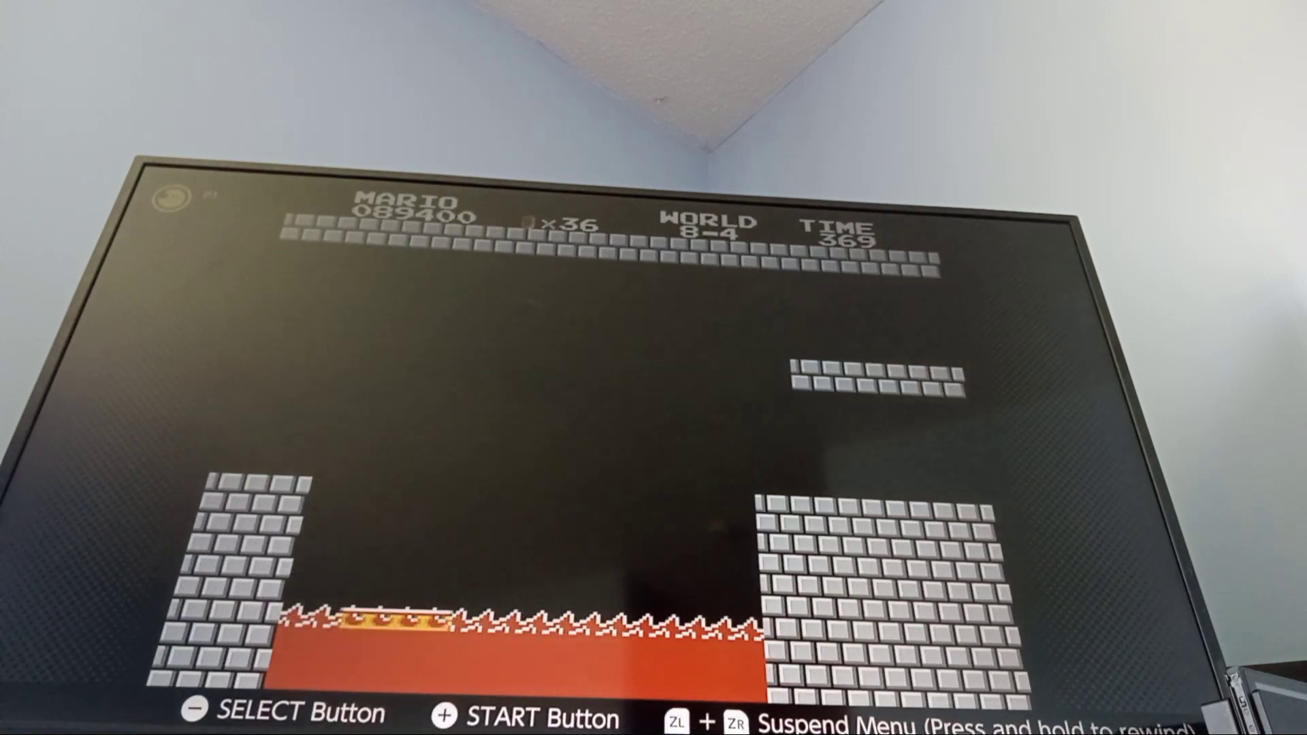
key(ctrl+shift)
key(Return)
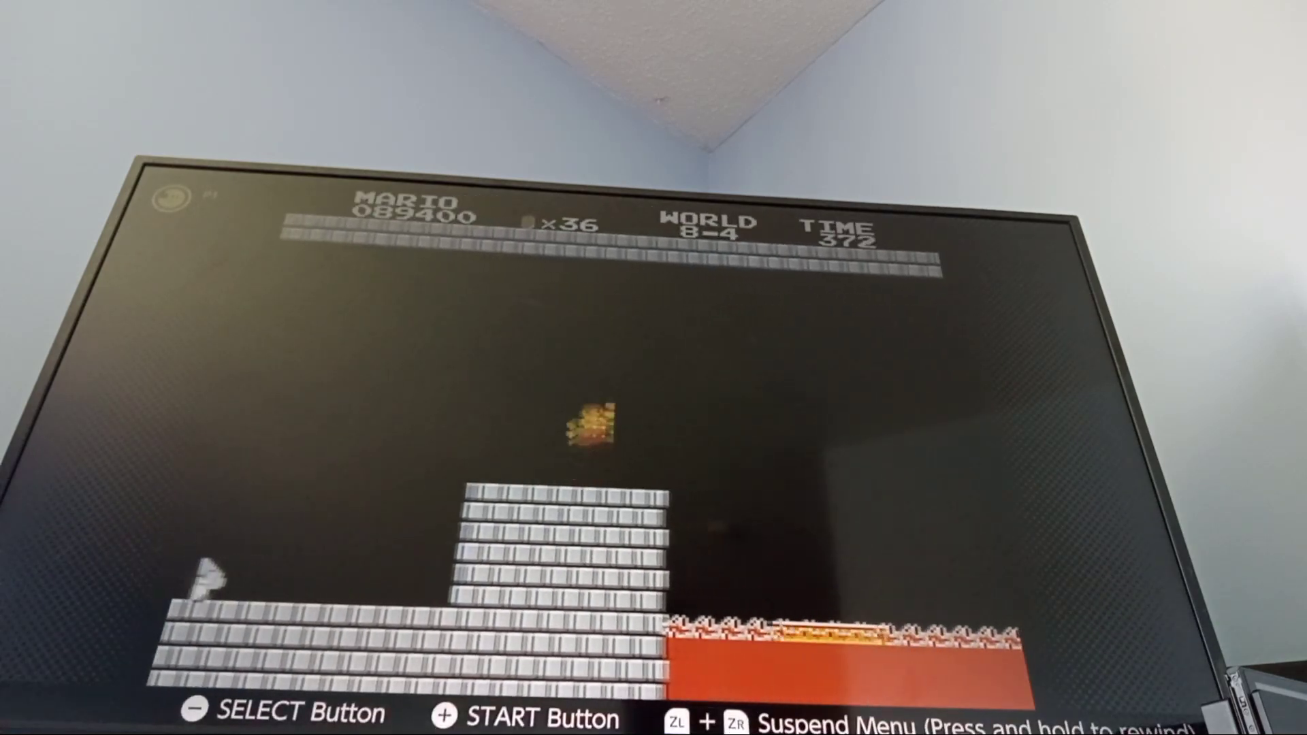
key(ctrl+shift)
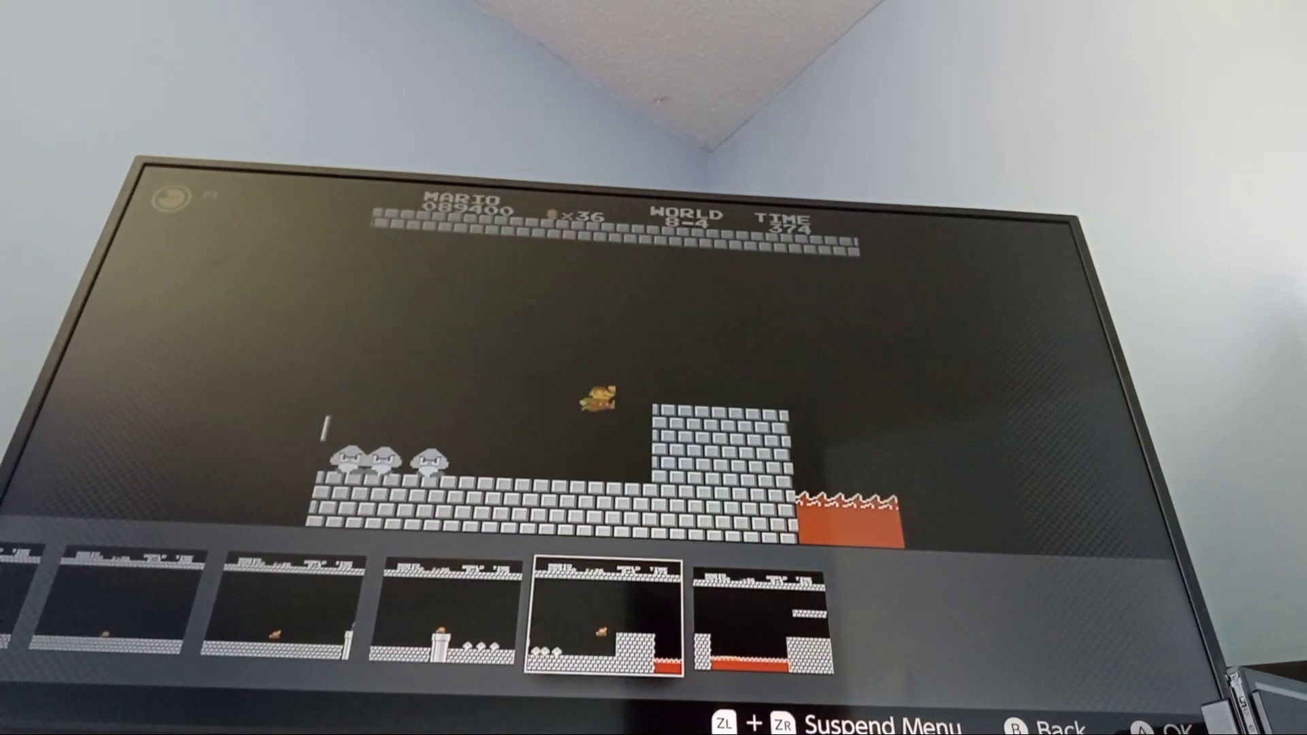
- Rewind each failed opening leap back to the WORLD 8-4 intro card and restart
key(Left)
key(Left)
key(Left)
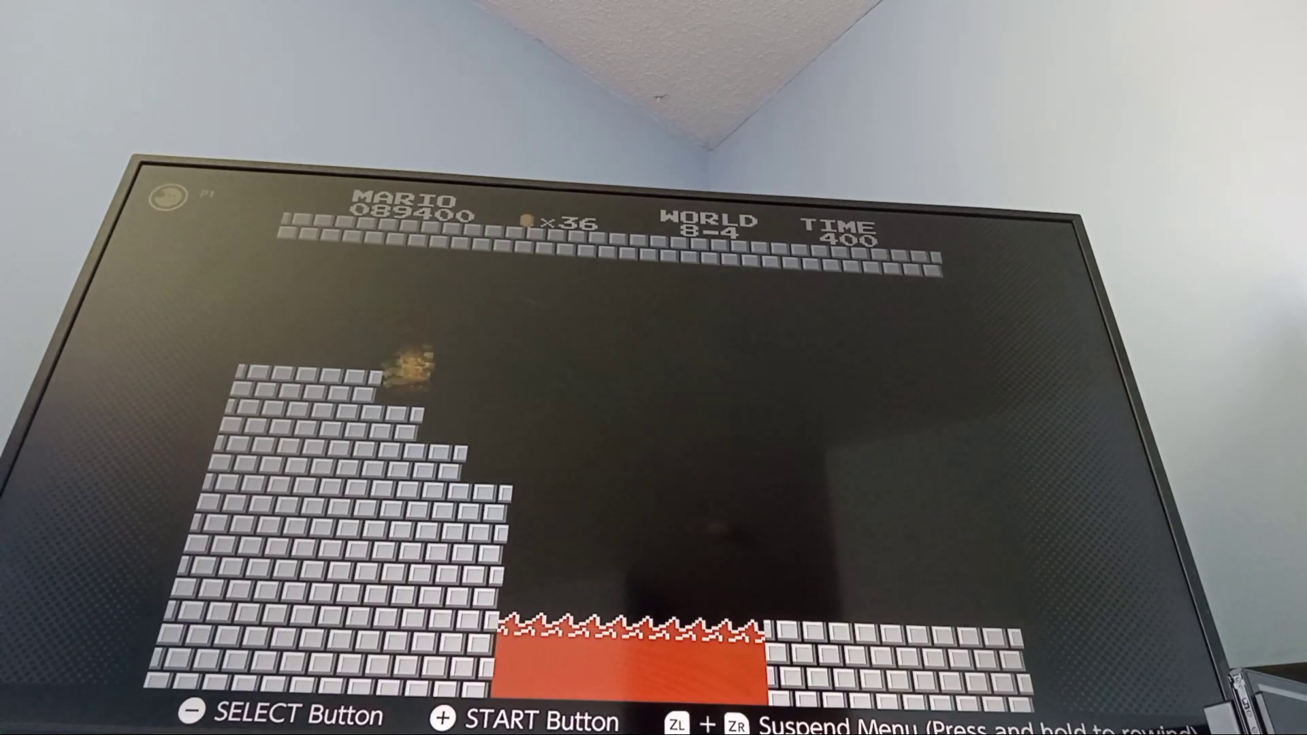
key(ctrl+shift)
key(Return)
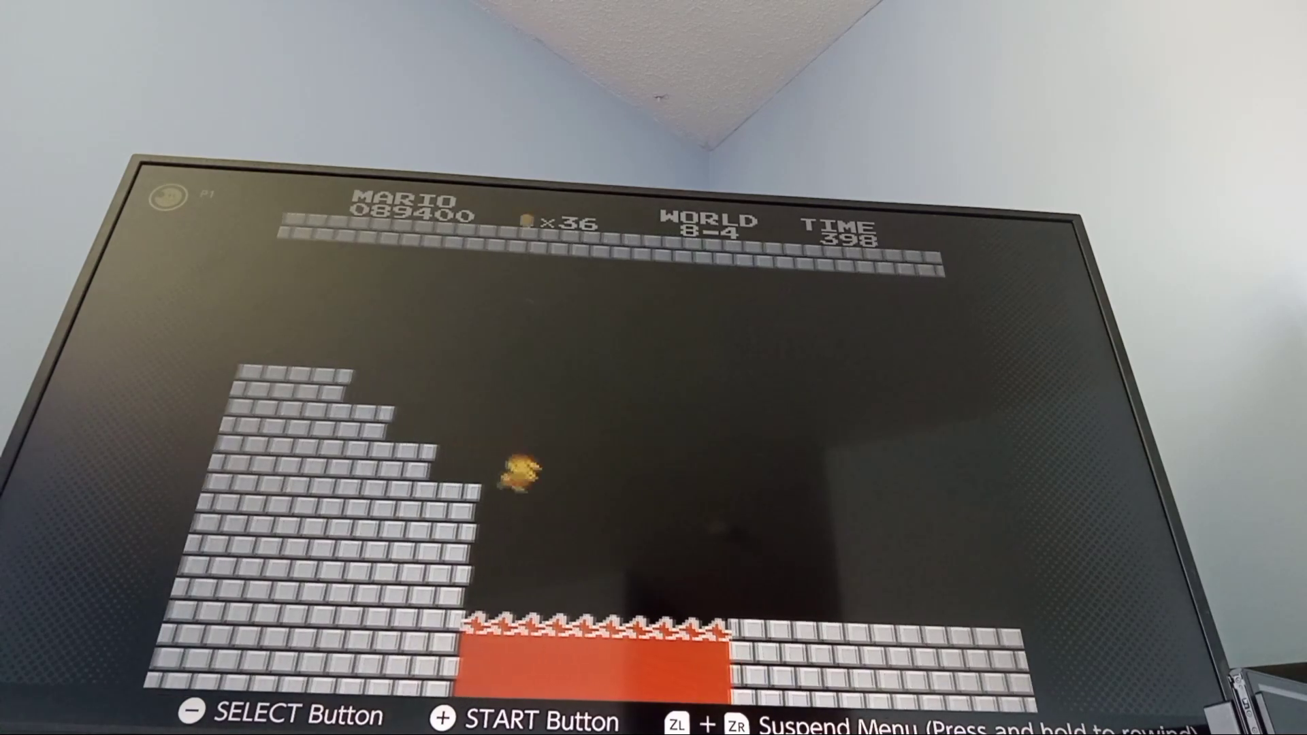
key(ctrl+shift)
key(Return)
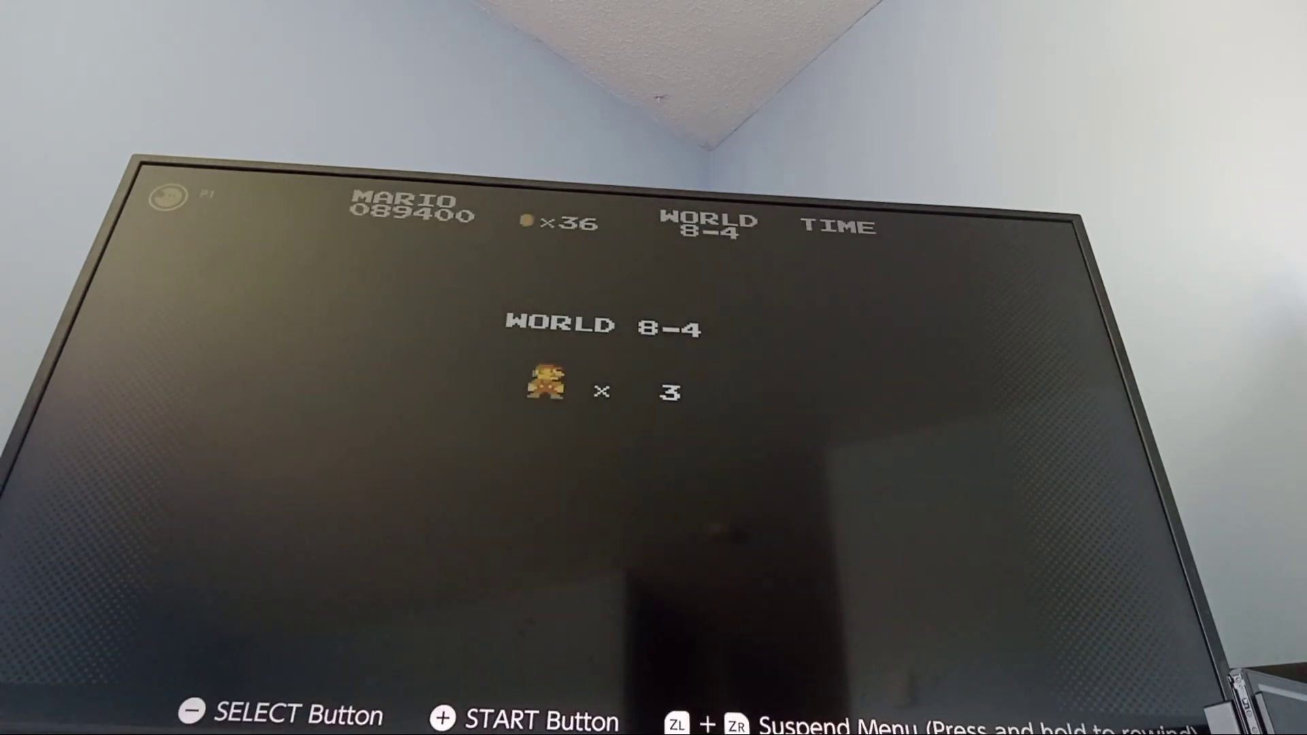
key(ctrl+shift)
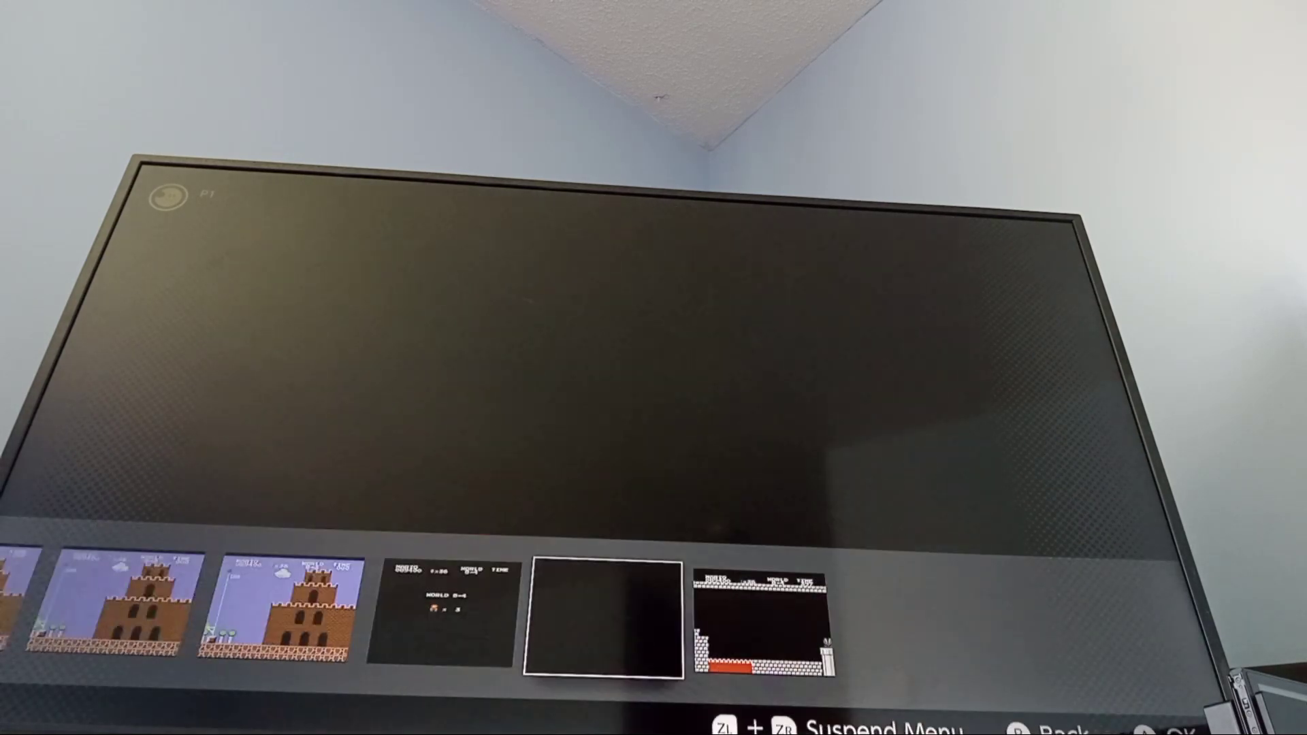
key(Return)
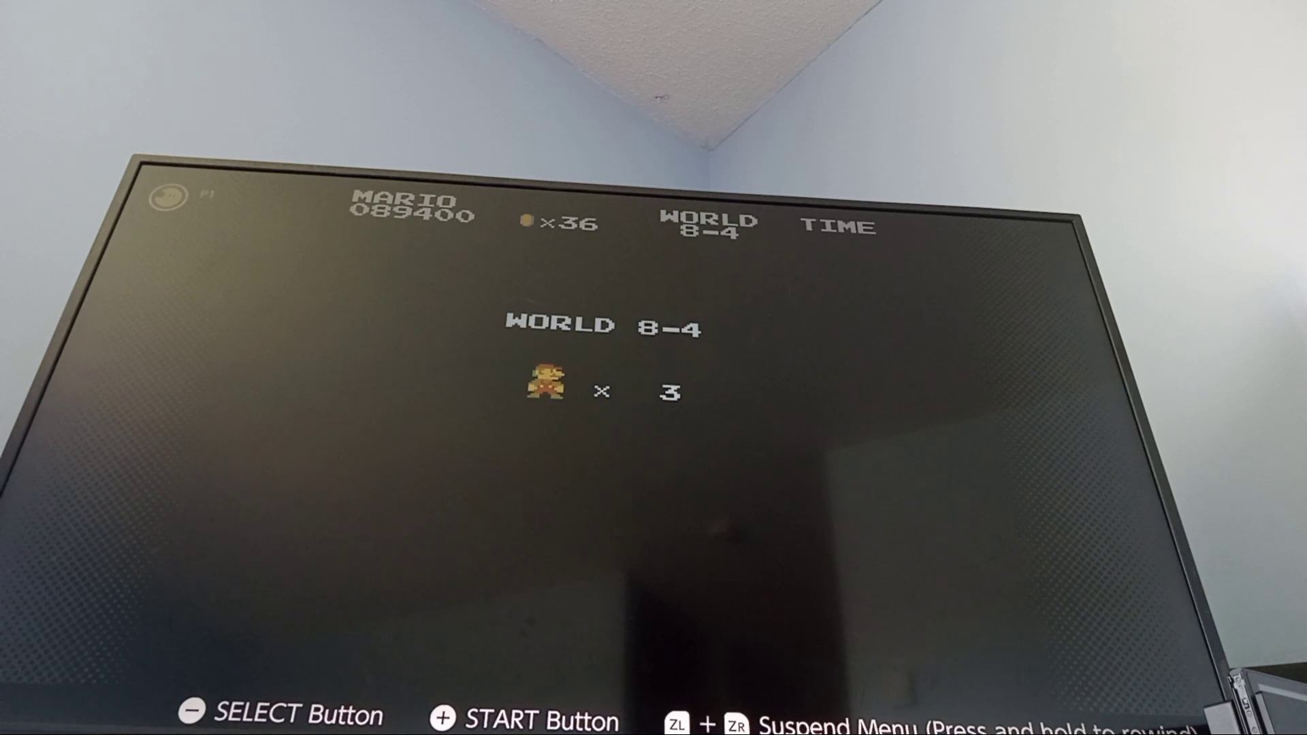
- Run Mario right from the opening stairs through the castle into the underwater section
key(Right)
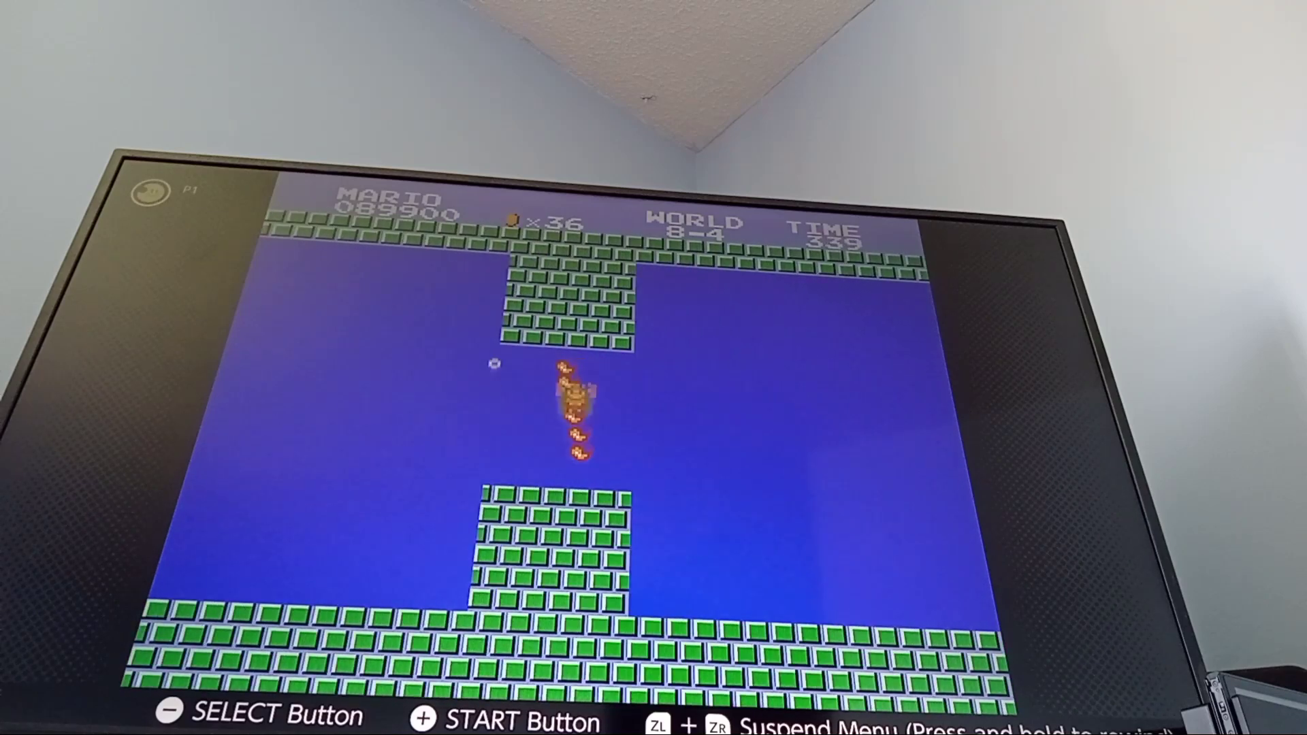
- Rewind the underwater stretch back to timer 353 with ZL+ZR
key(ZL+ZR)
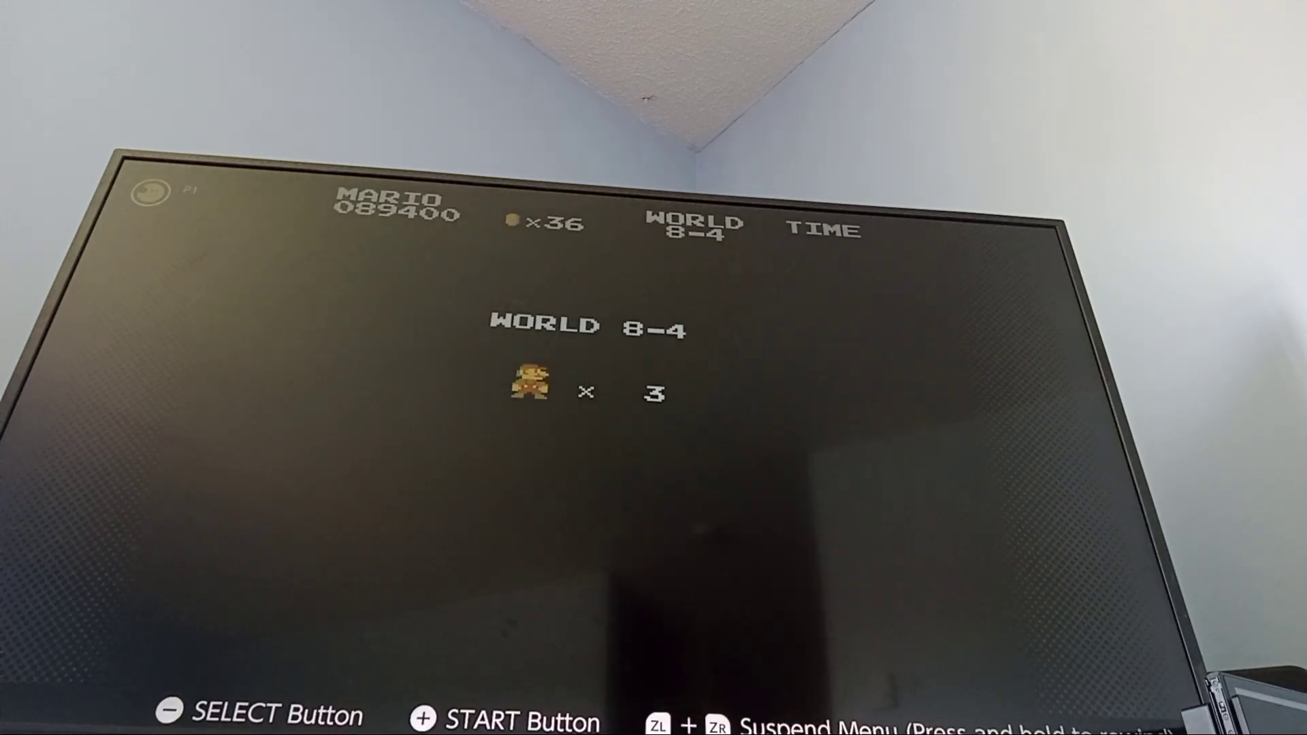
- Rewind each staircase leap to the World 8-4 intro and resume, three times over
key(ZL+ZR)
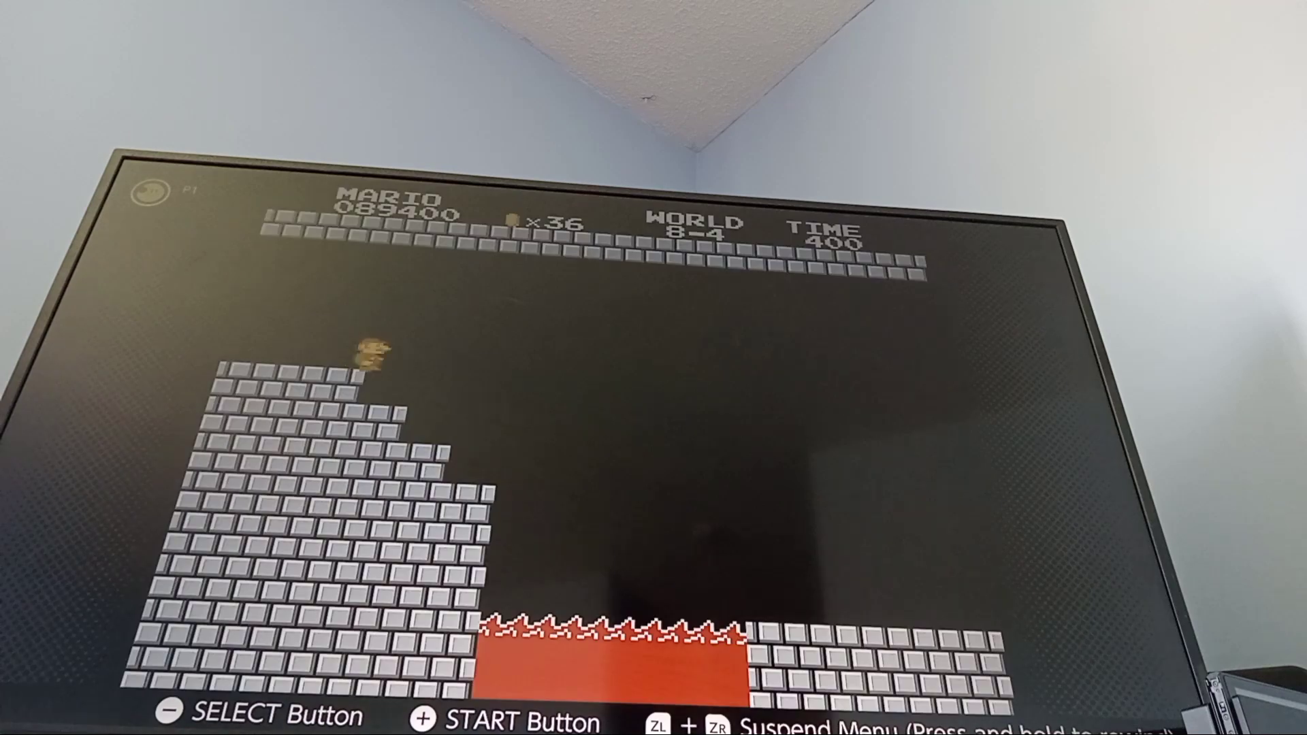
key(ZL+ZR)
key(a)
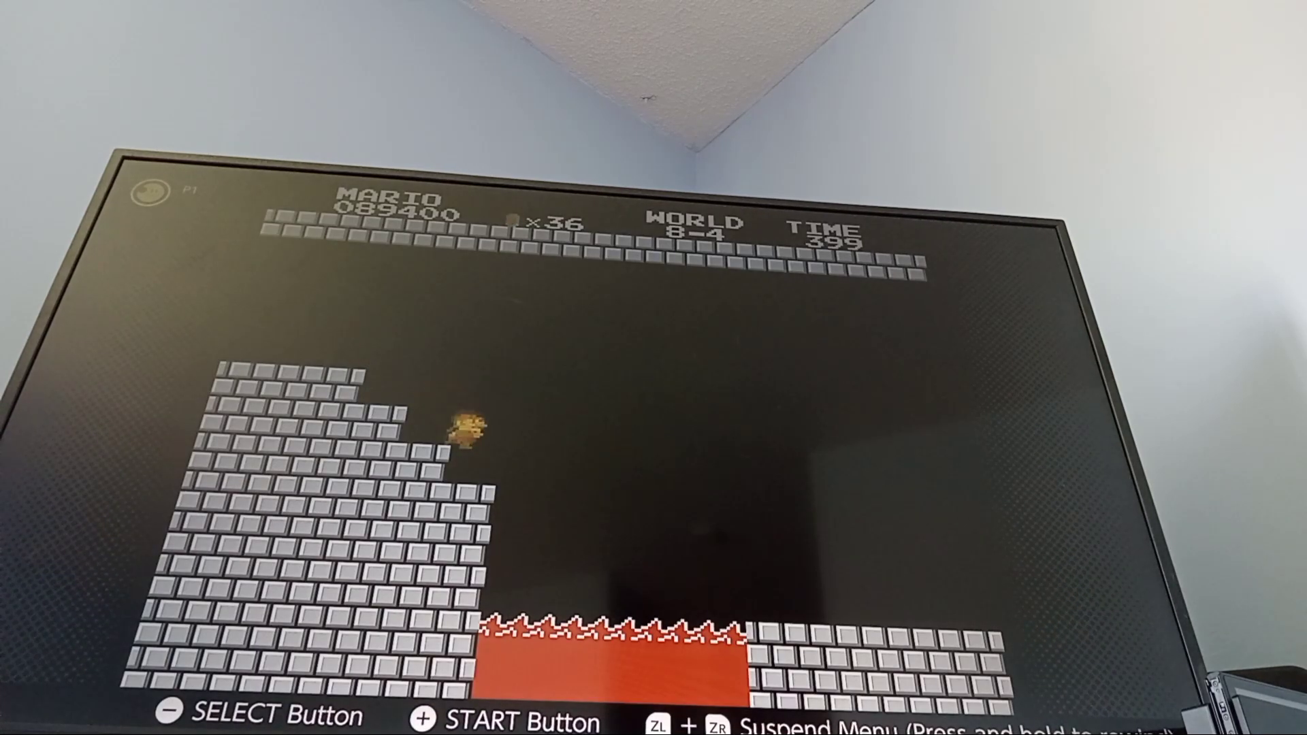
key(ZL+ZR)
key(a)
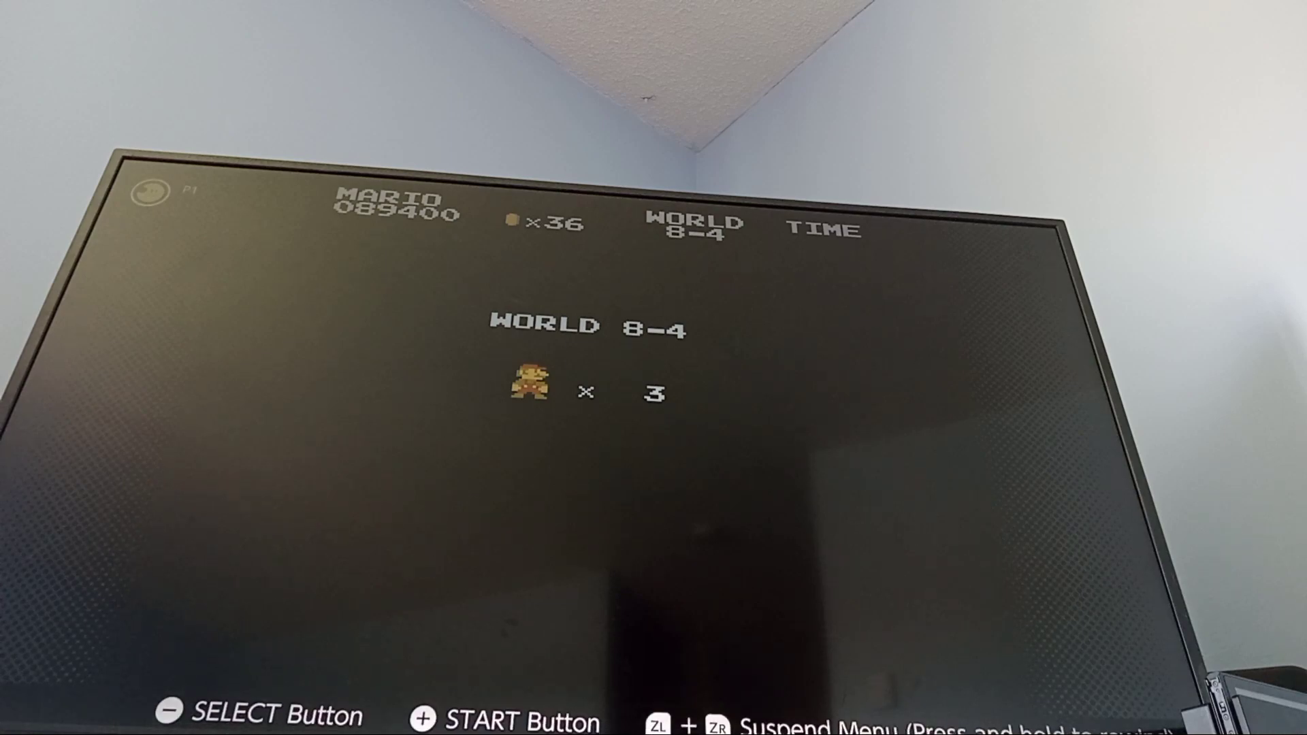
key(ZL+ZR)
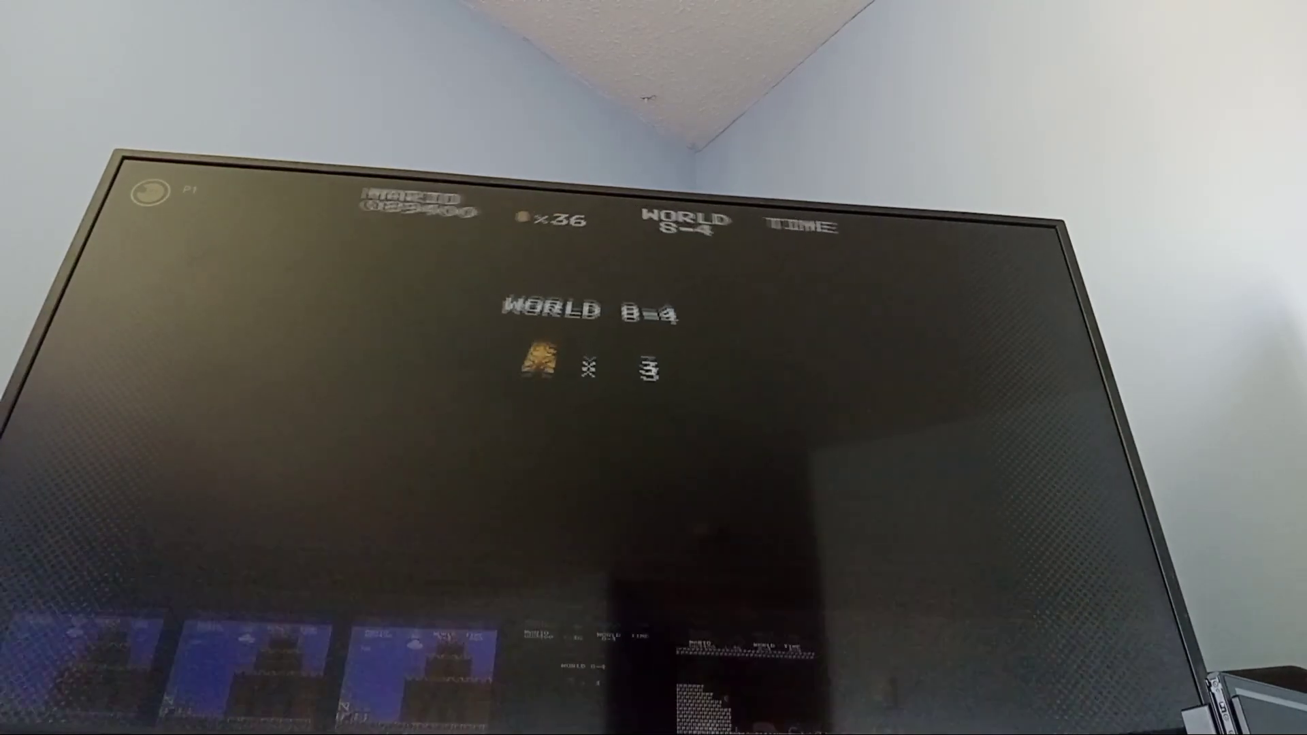
key(a)
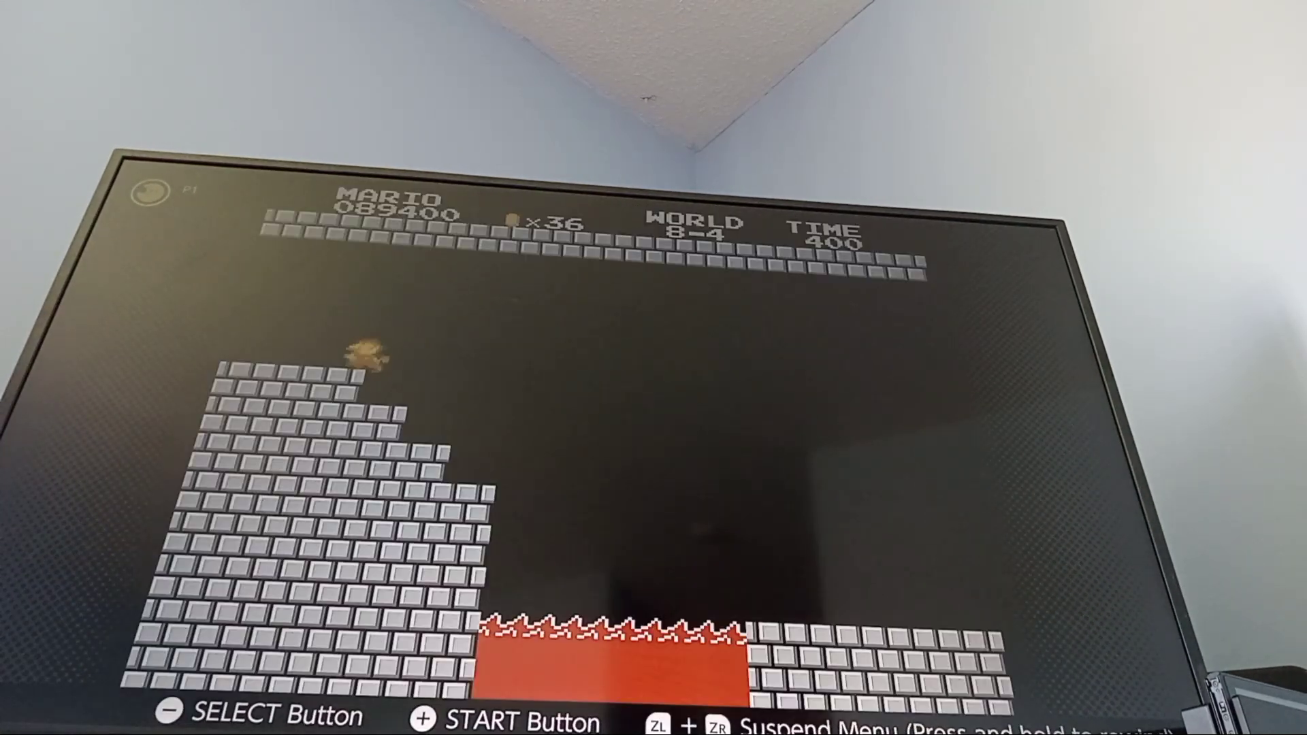